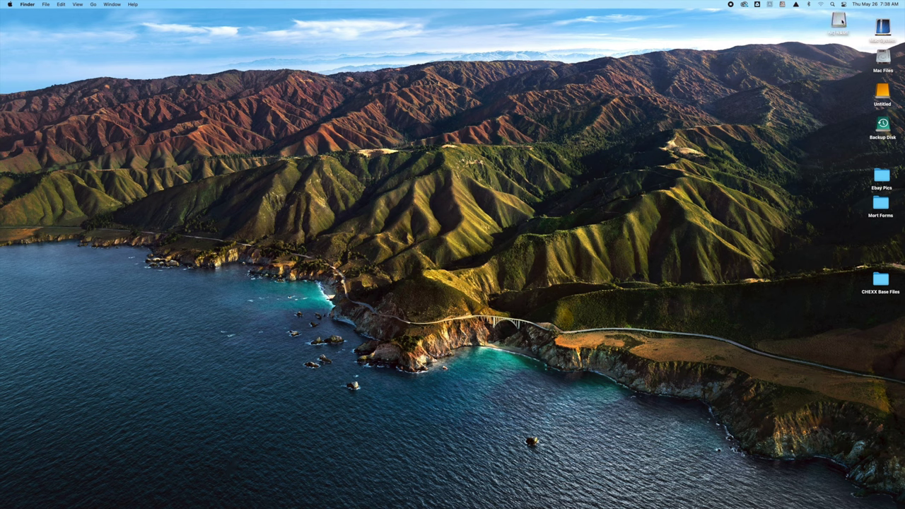
# Open the NO NAME SD card in a taller, repositioned Finder window.
pyautogui.moveTo(839, 23); pyautogui.dragTo(834, 109)
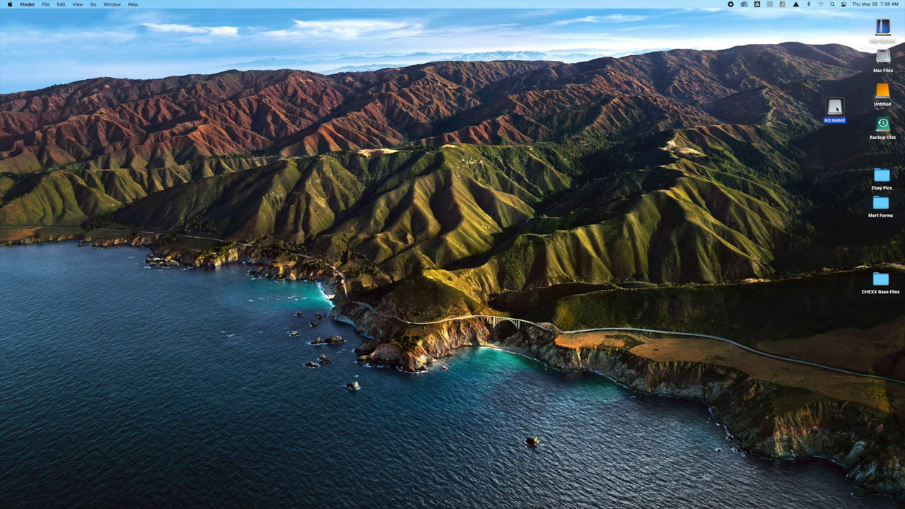
pyautogui.doubleClick(836, 107)
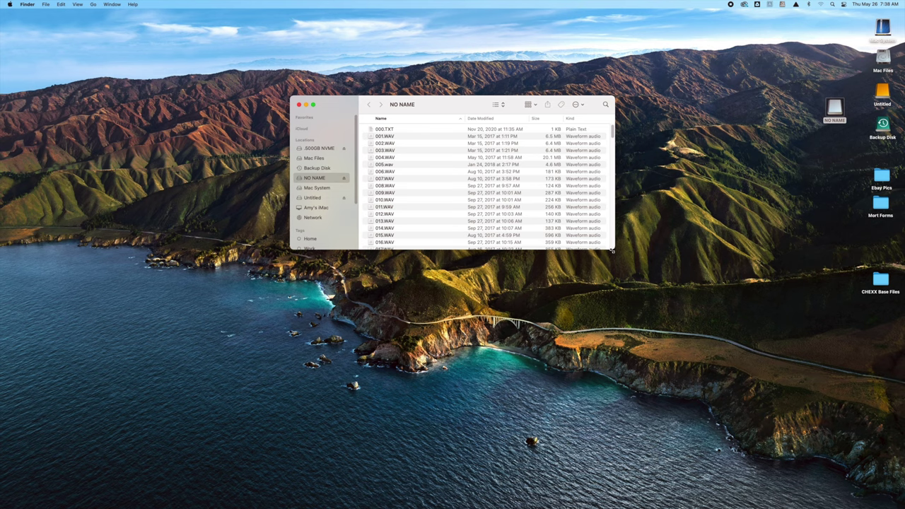
pyautogui.moveTo(613, 251); pyautogui.dragTo(577, 502)
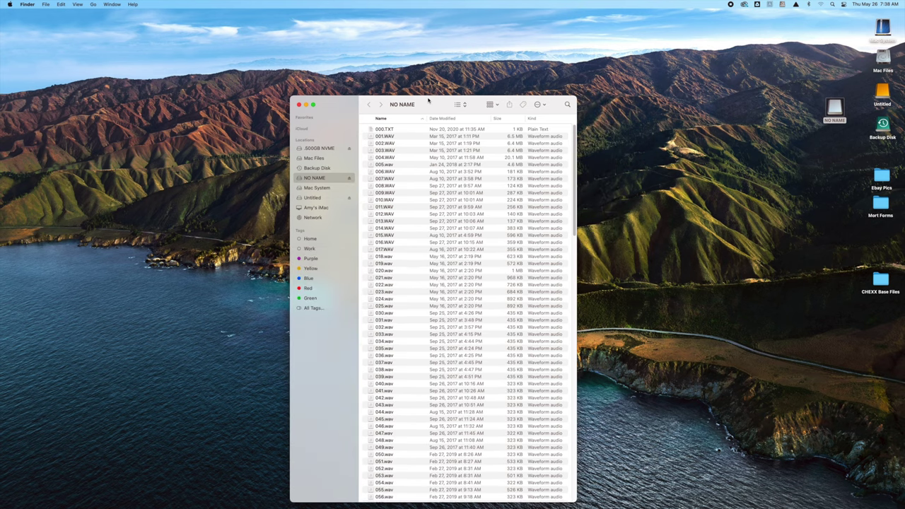
pyautogui.moveTo(428, 100); pyautogui.dragTo(397, 45)
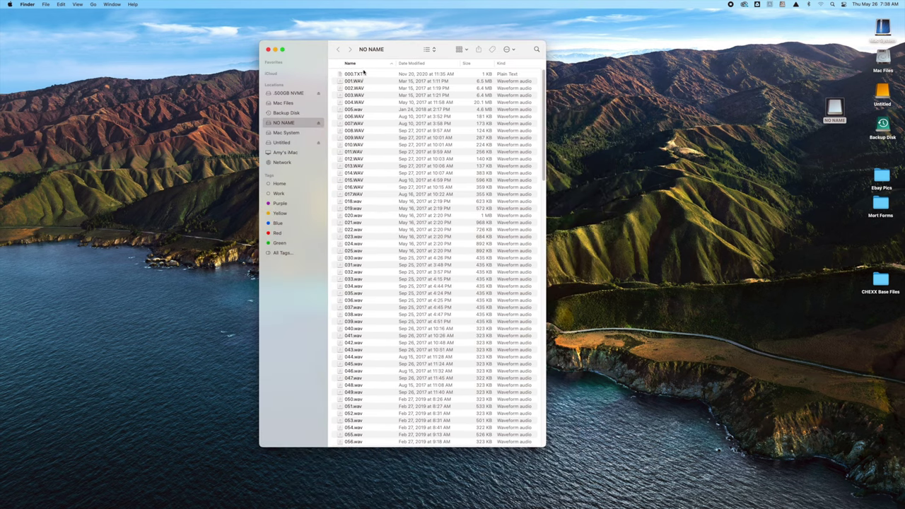
# Scroll through the card's WAV recordings and BIN files, then back up the list.
pyautogui.scroll(-10, 365, 88)
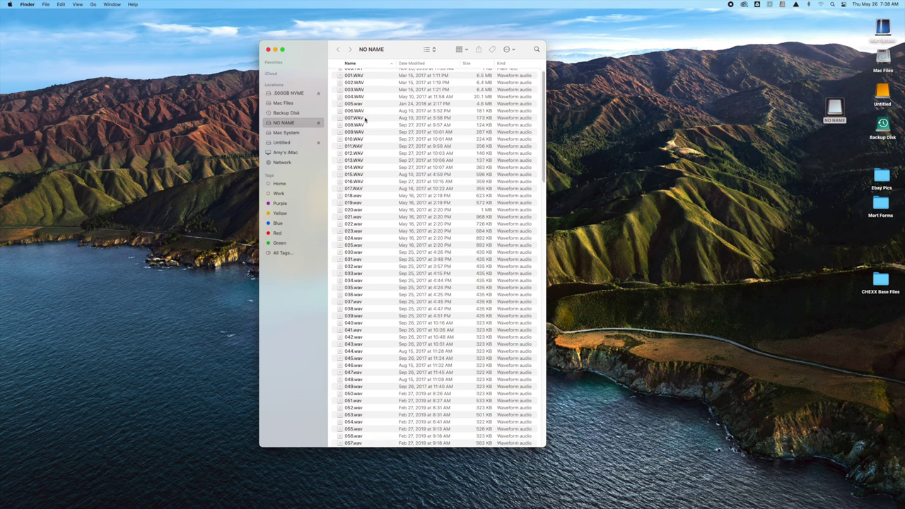
pyautogui.scroll(-5, 365, 130)
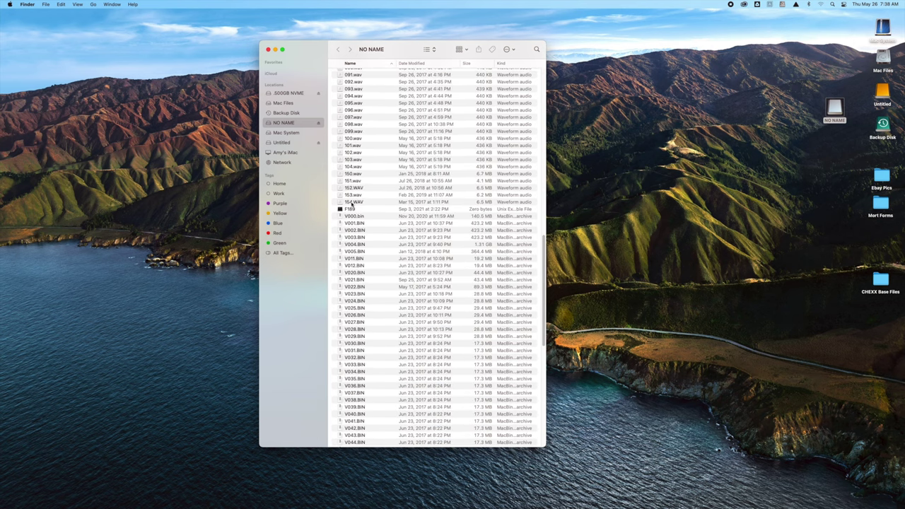
pyautogui.scroll(-2, 370, 192)
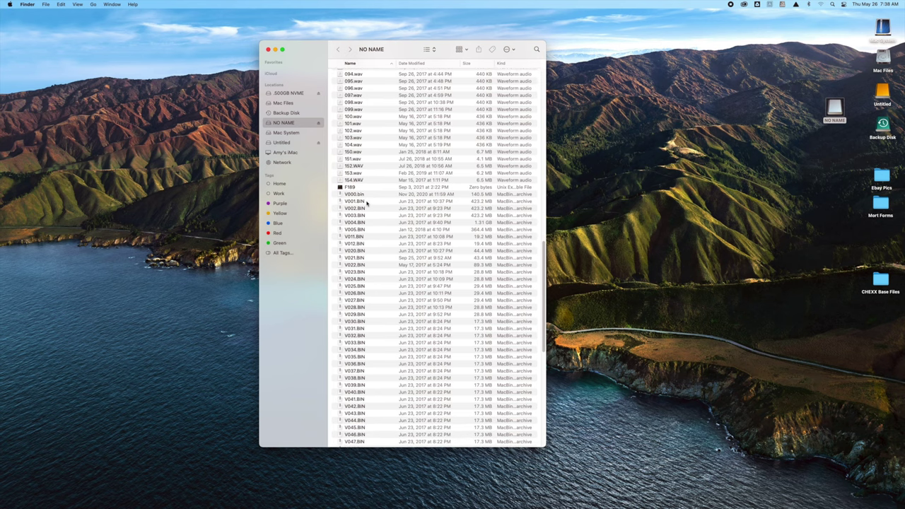
pyautogui.scroll(-2, 367, 198)
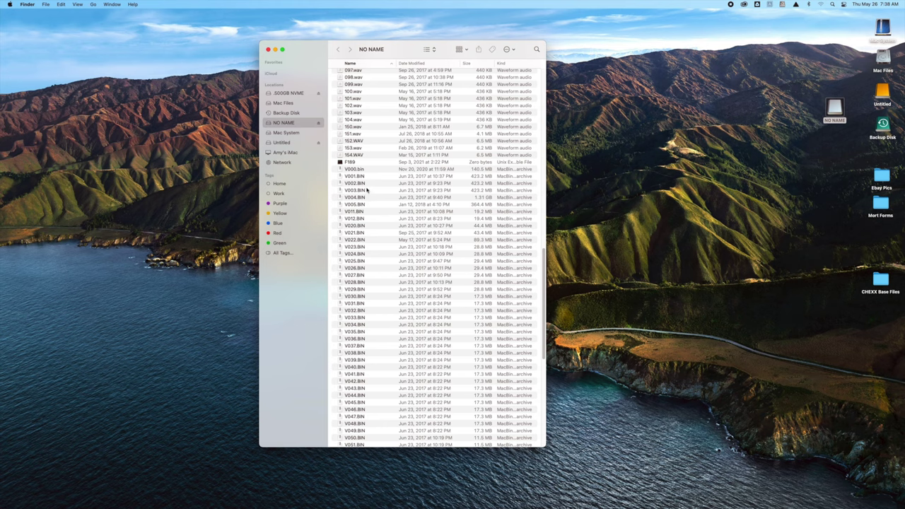
pyautogui.scroll(-10, 368, 190)
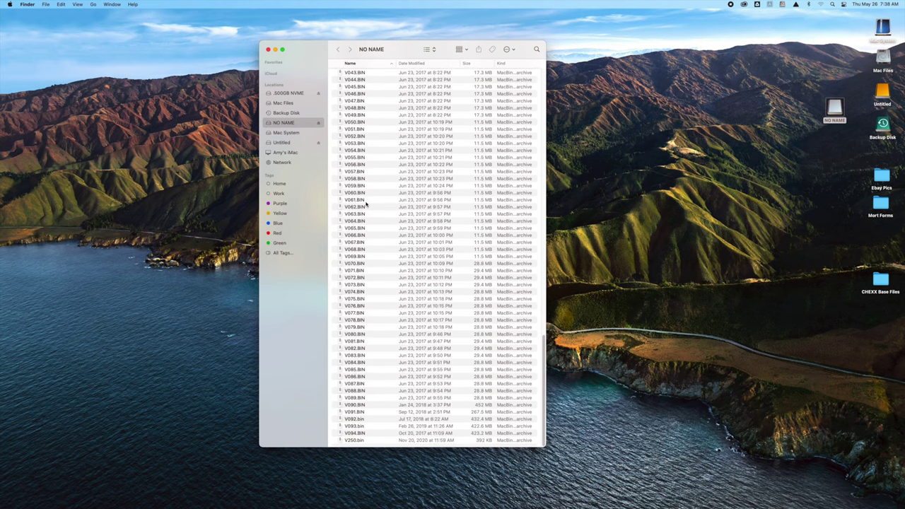
pyautogui.scroll(10, 400, 375)
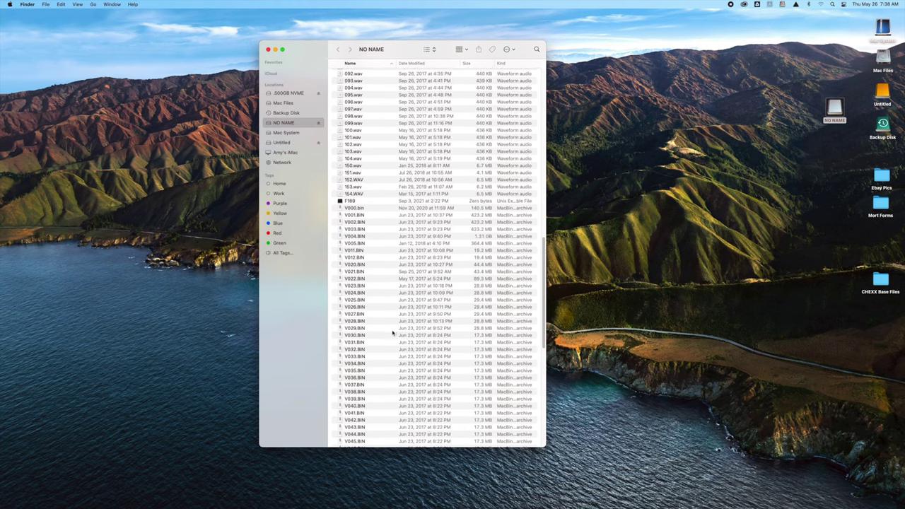
pyautogui.scroll(15, 387, 345)
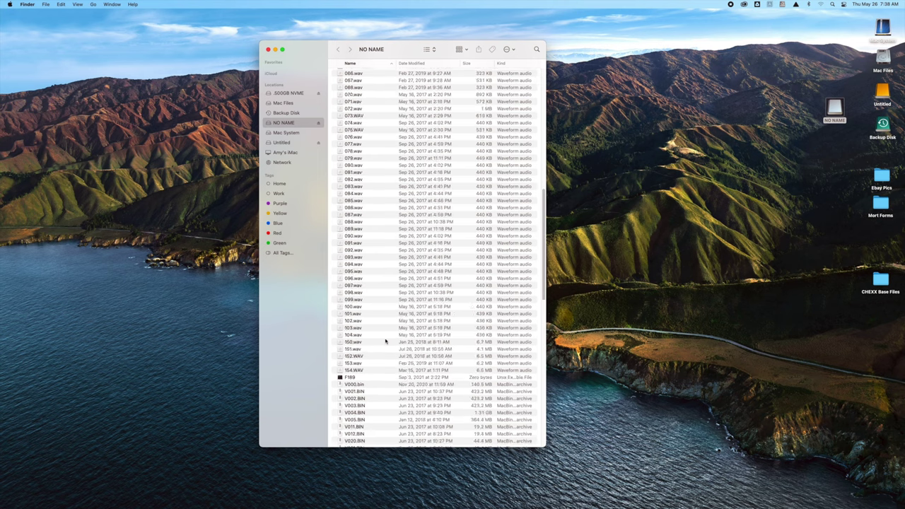
pyautogui.scroll(3, 369, 353)
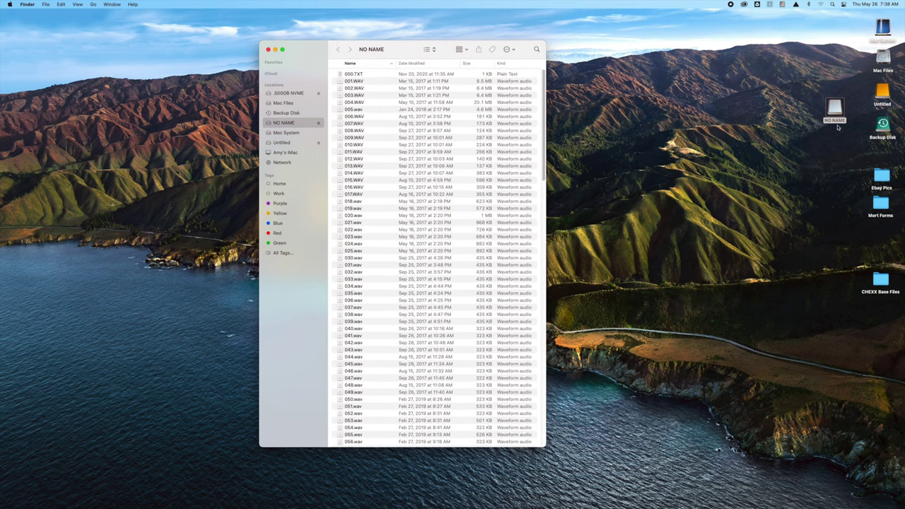
# Make a new desktop folder named 'Chexx SD Backup'.
pyautogui.moveTo(399, 45); pyautogui.dragTo(379, 37)
pyautogui.rightClick(717, 77)
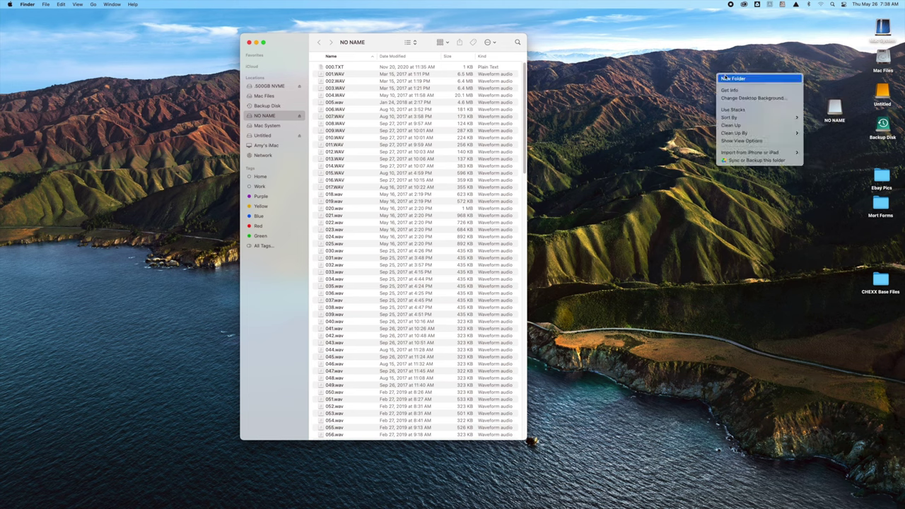
pyautogui.click(728, 78)
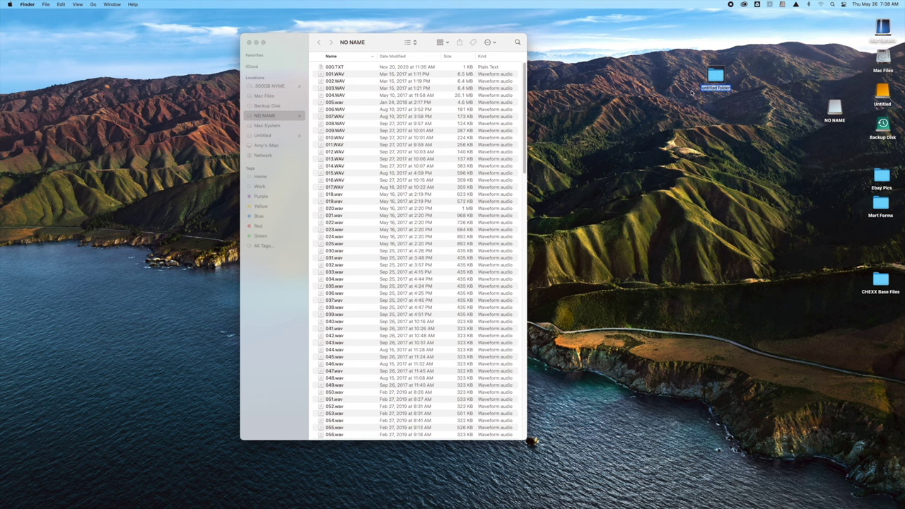
pyautogui.write('Chexx SD Backup')
pyautogui.press('Return')
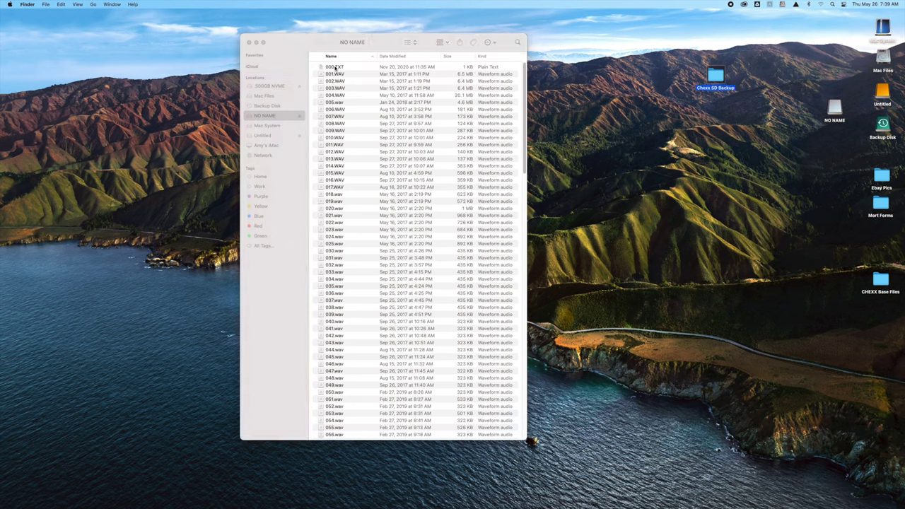
# Select 000.TXT, the first file on the card, and scroll down the list.
pyautogui.click(334, 68)
pyautogui.scroll(-20, 341, 206)
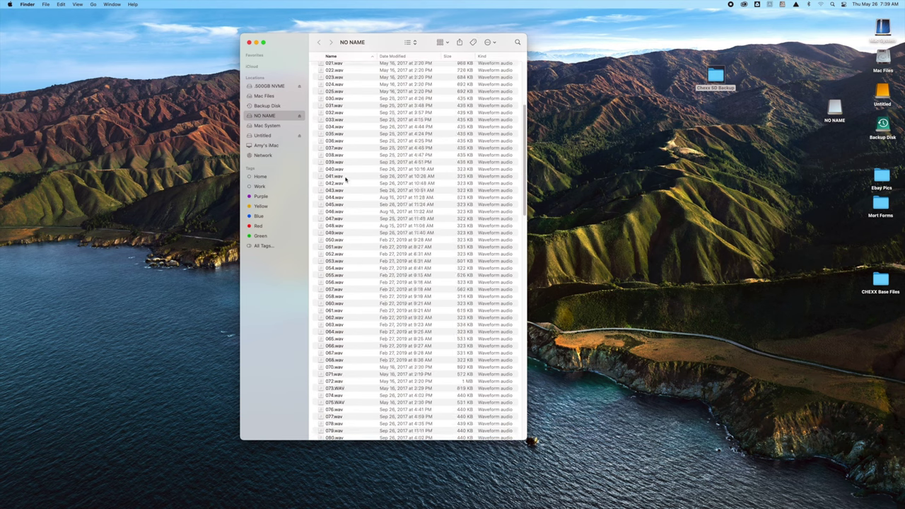
pyautogui.scroll(-1, 343, 212)
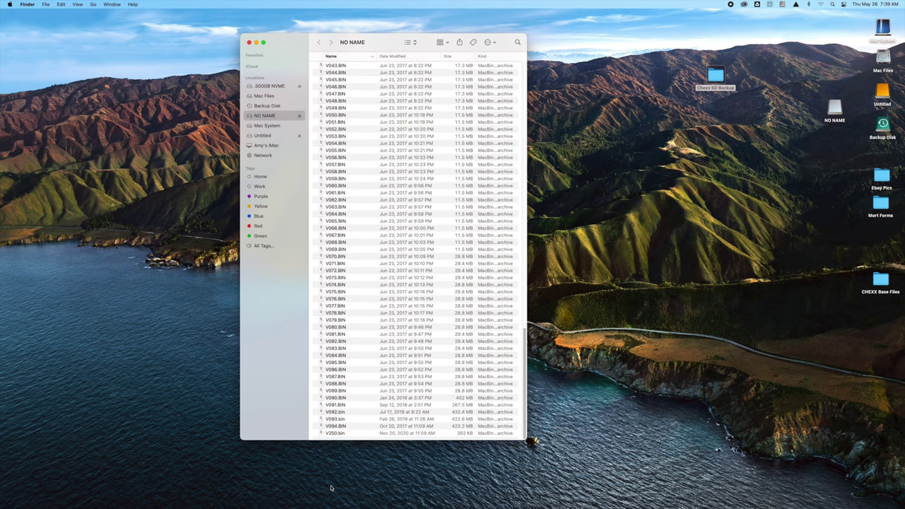
# Select every file from 000.TXT through V250.bin and copy them into the backup folder.
pyautogui.click(338, 433)
pyautogui.keyDown('shift'); pyautogui.click(337, 434); pyautogui.keyUp('shift')
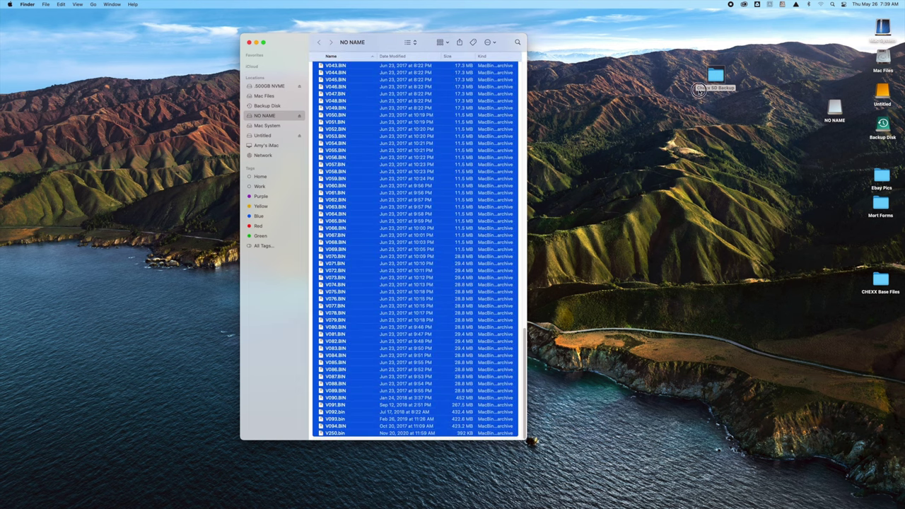
pyautogui.moveTo(699, 89); pyautogui.dragTo(715, 78)
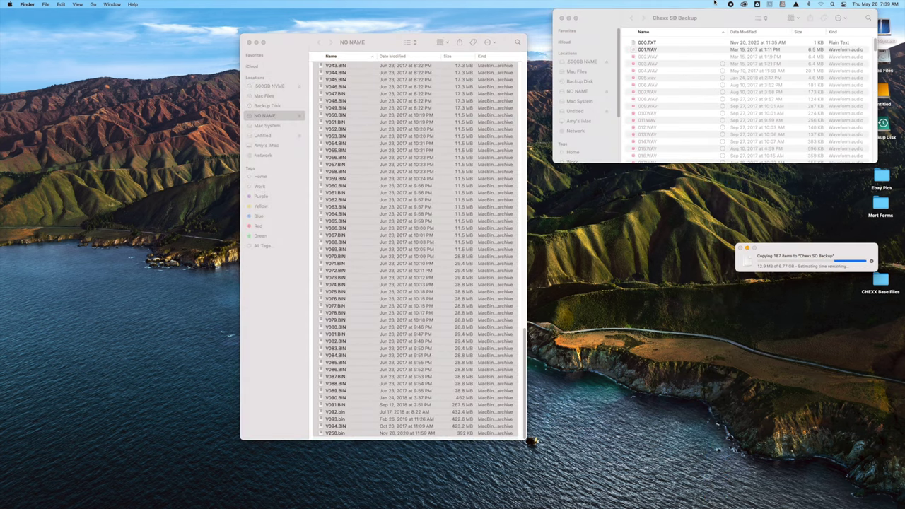
pyautogui.moveTo(709, 10); pyautogui.dragTo(692, 162)
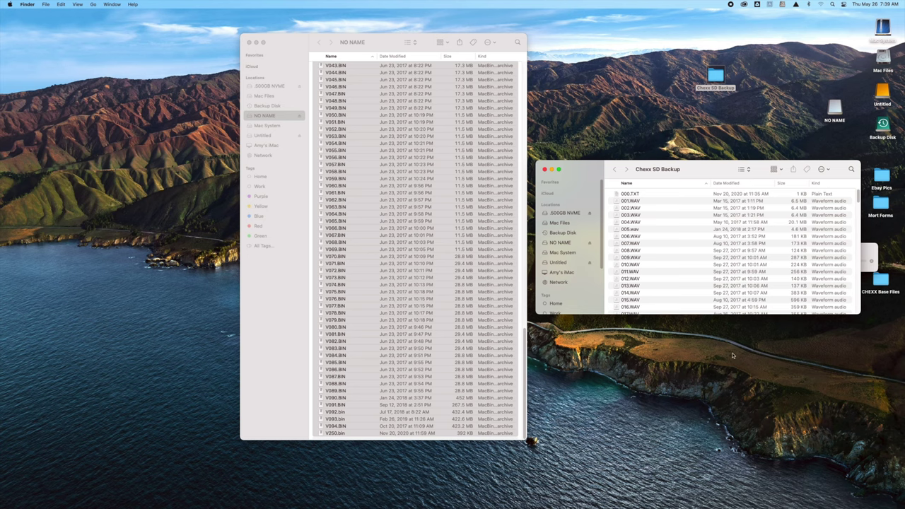
pyautogui.scroll(-10, 698, 268)
pyautogui.scroll(-4, 698, 269)
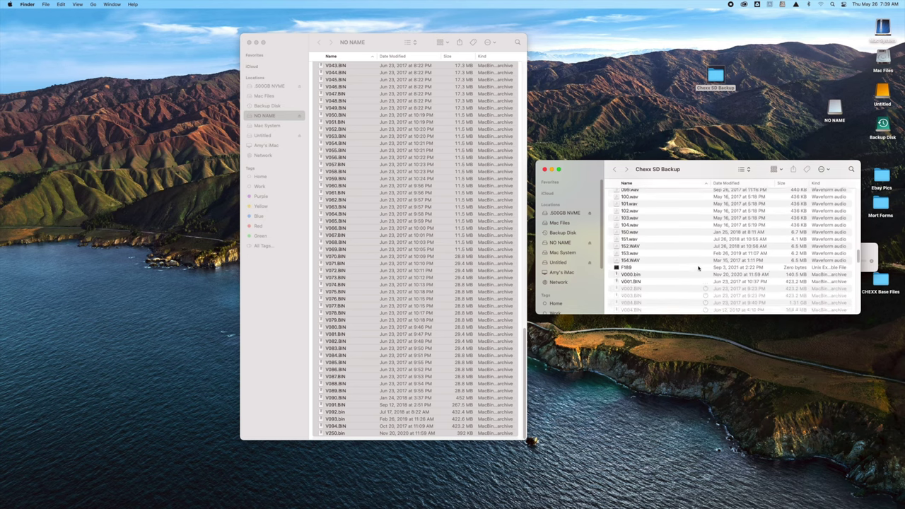
pyautogui.scroll(-2, 698, 268)
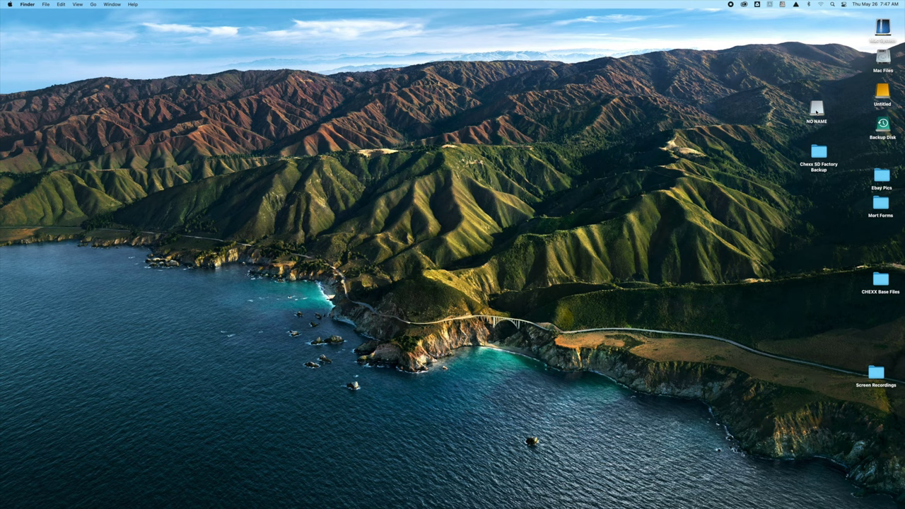
# Eject the NO NAME card and file the screen recording into Screen Recordings.
pyautogui.rightClick(817, 112)
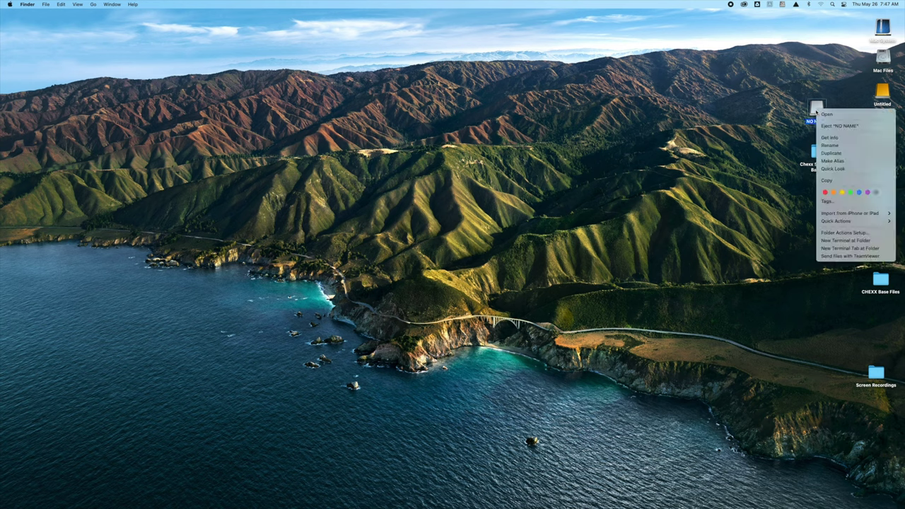
pyautogui.click(841, 126)
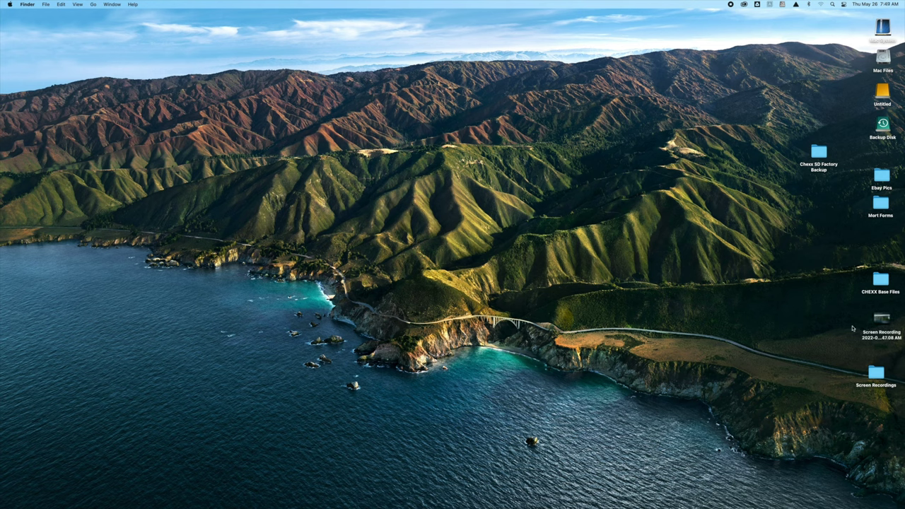
pyautogui.moveTo(889, 319); pyautogui.dragTo(877, 373)
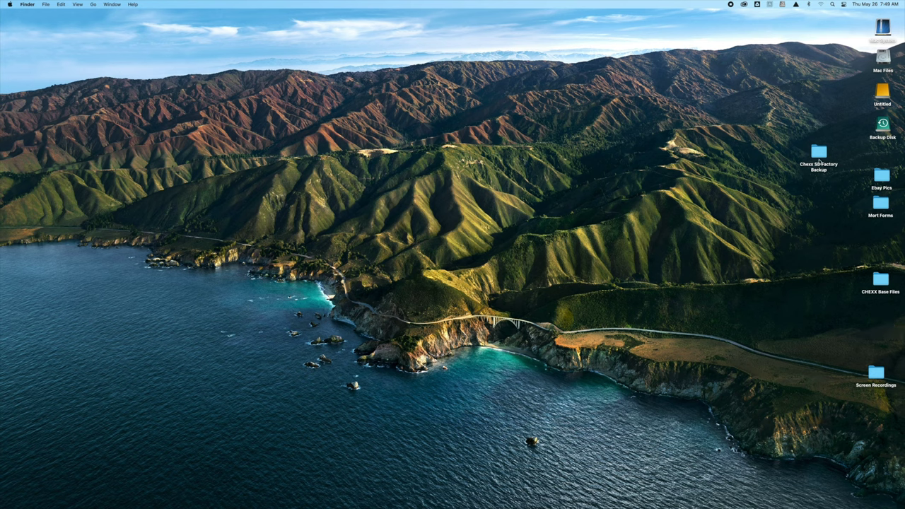
# Duplicate Chexx SD Factory Backup and rename the copy 'Chexx MOI SD'.
pyautogui.click(818, 162)
pyautogui.rightClick(819, 155)
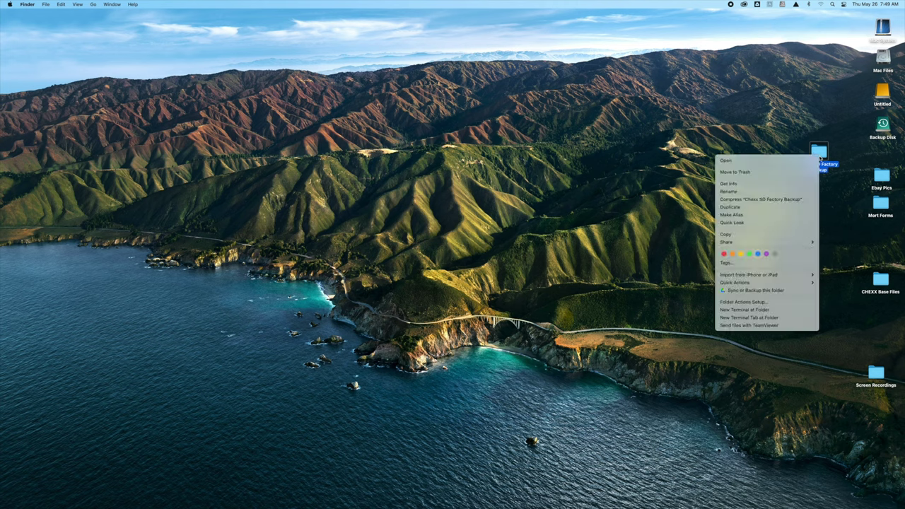
pyautogui.click(778, 208)
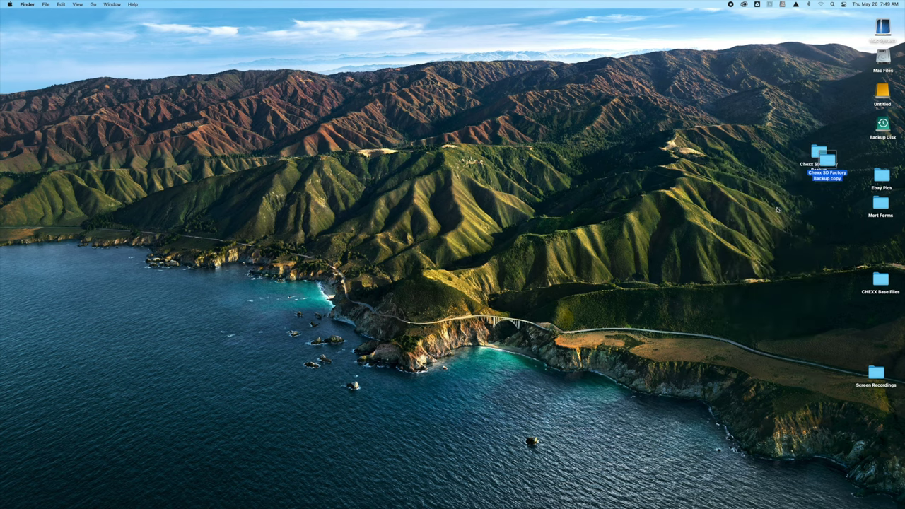
pyautogui.moveTo(829, 161); pyautogui.dragTo(822, 216)
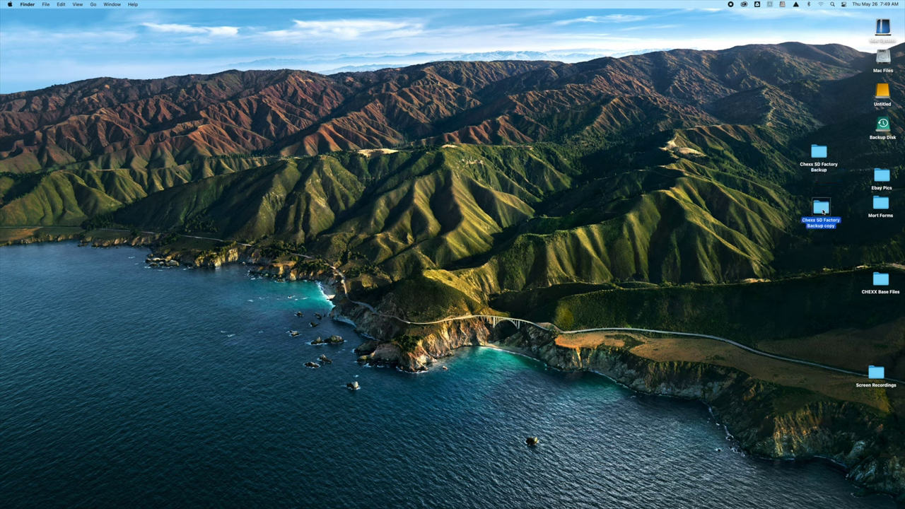
pyautogui.click(822, 223)
pyautogui.write('Chexx MOI SD')
pyautogui.click(801, 276)
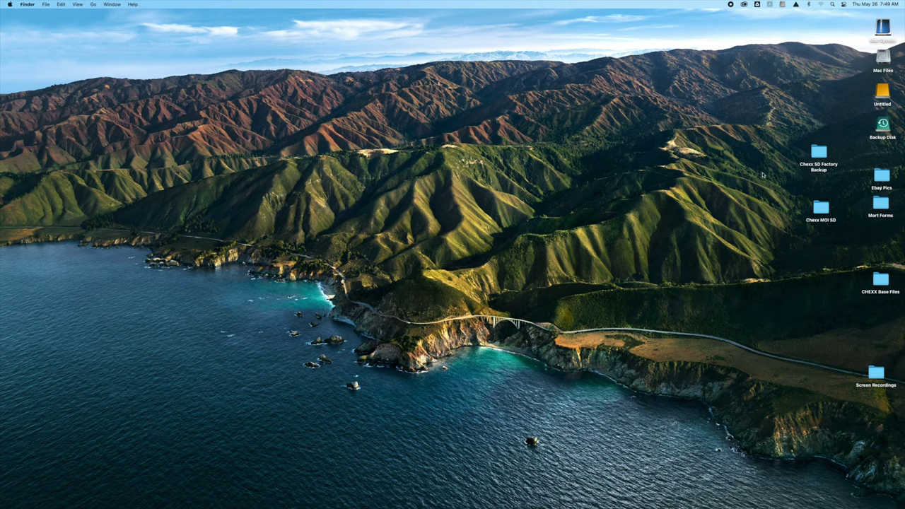
# Move Chexx MOI SD to the upper middle of the desktop and open it.
pyautogui.moveTo(819, 153); pyautogui.dragTo(881, 282)
pyautogui.moveTo(829, 207); pyautogui.dragTo(560, 115)
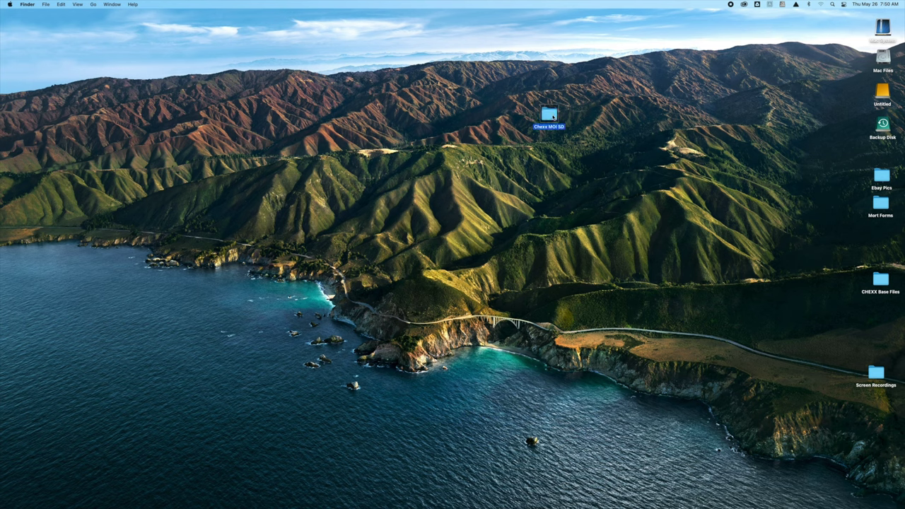
pyautogui.doubleClick(550, 115)
# Enlarge the Chexx MOI SD window to show more of its file list.
pyautogui.moveTo(534, 120); pyautogui.dragTo(407, 34)
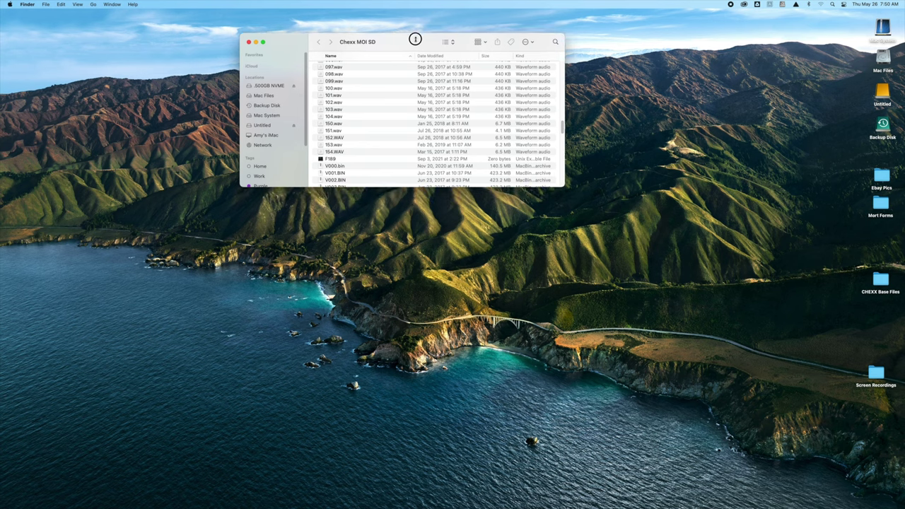
pyautogui.moveTo(563, 185); pyautogui.dragTo(598, 491)
pyautogui.scroll(10, 380, 237)
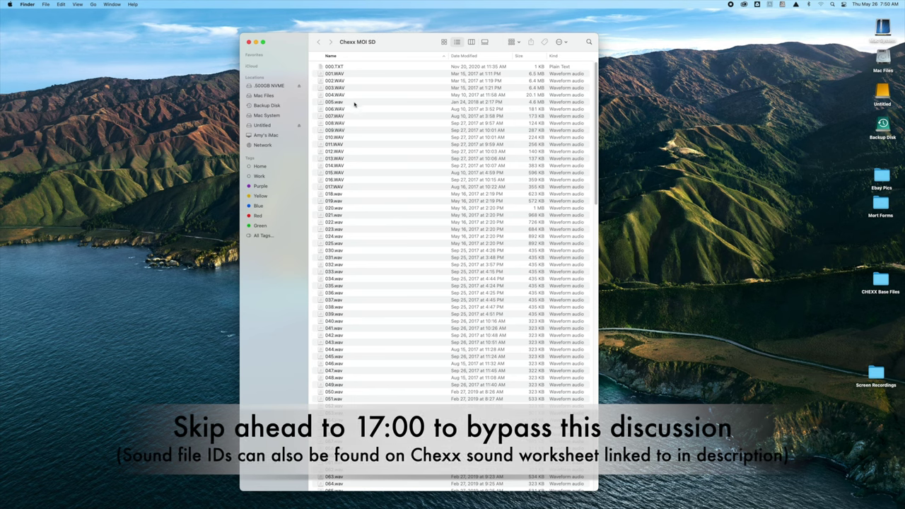
# Read the country list in 000.TXT in TextEdit, then close the document.
pyautogui.doubleClick(349, 68)
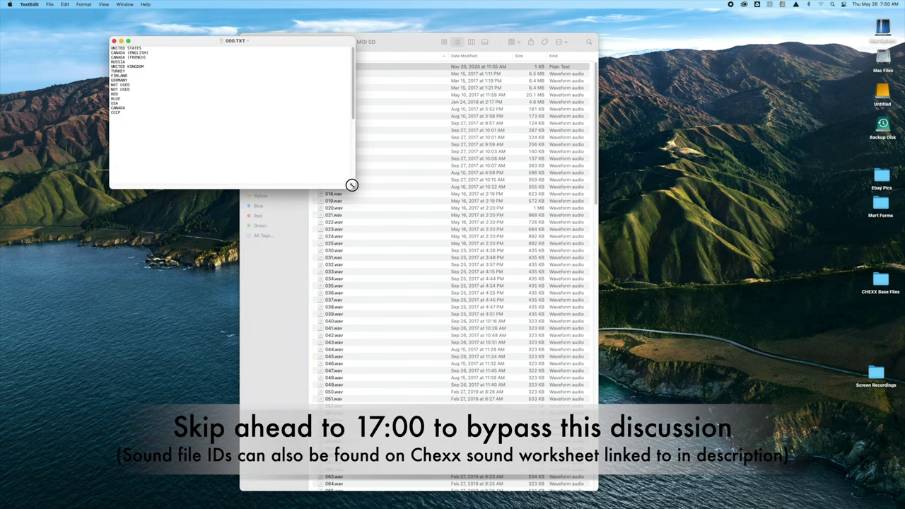
pyautogui.moveTo(350, 184); pyautogui.dragTo(393, 267)
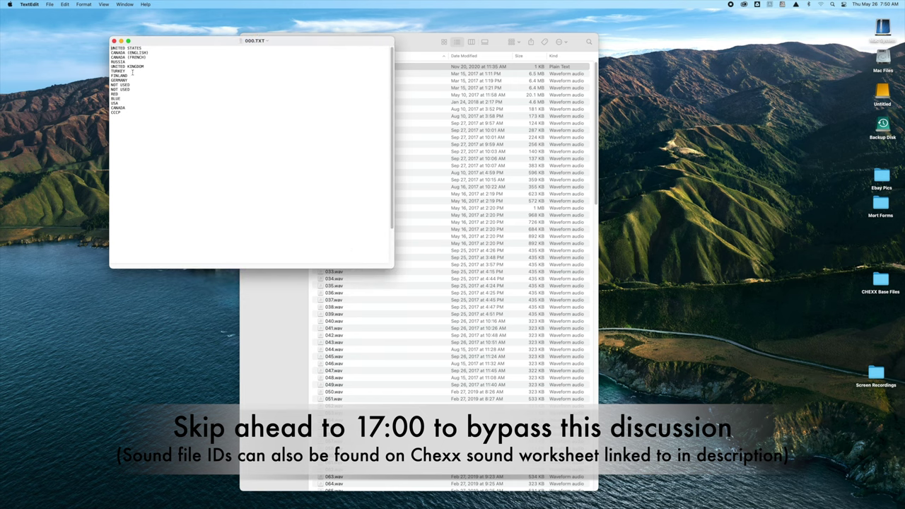
pyautogui.moveTo(145, 39); pyautogui.dragTo(161, 67)
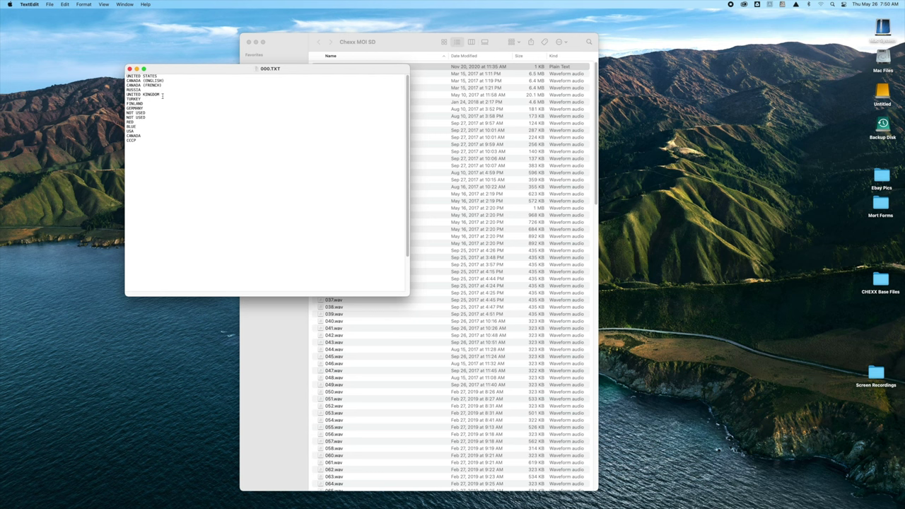
pyautogui.moveTo(162, 94); pyautogui.dragTo(180, 76)
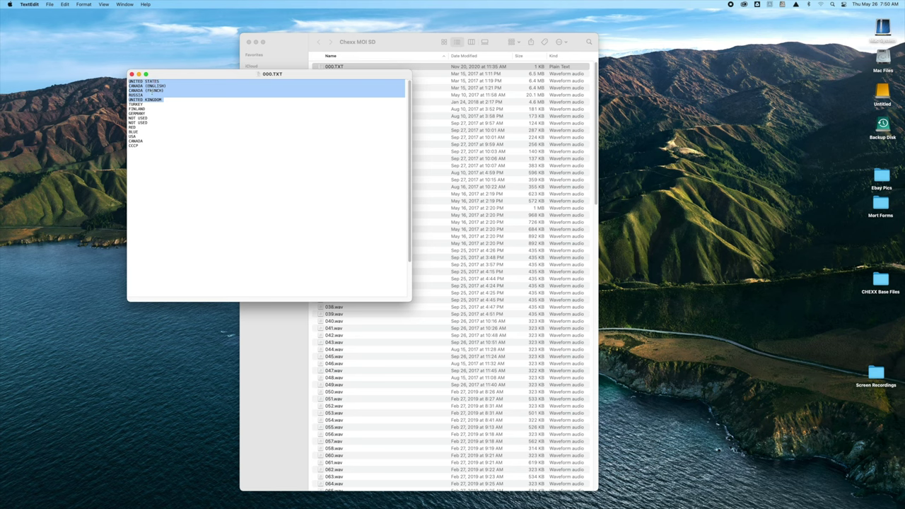
pyautogui.click(131, 74)
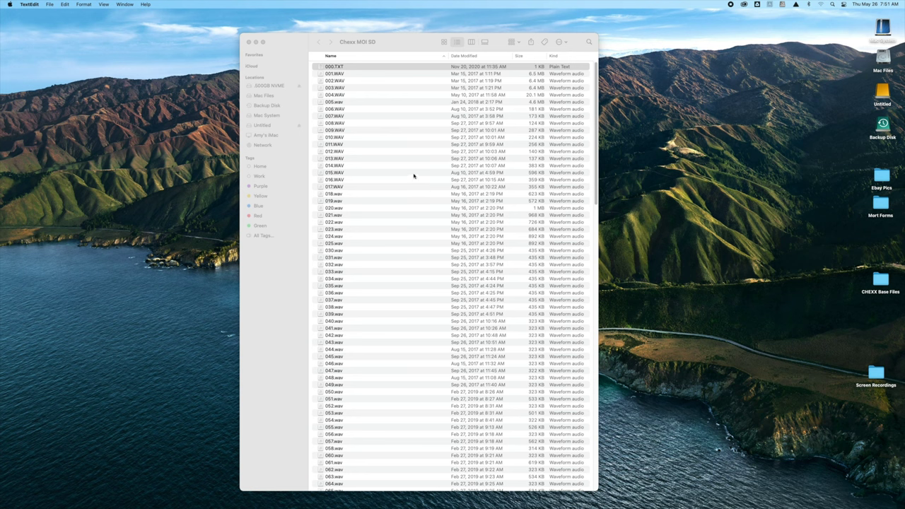
pyautogui.click(360, 74)
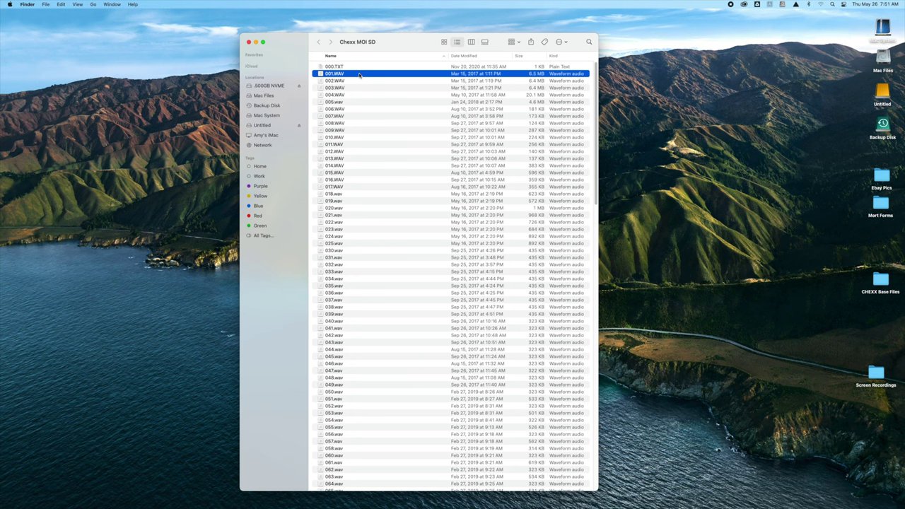
pyautogui.click(362, 82)
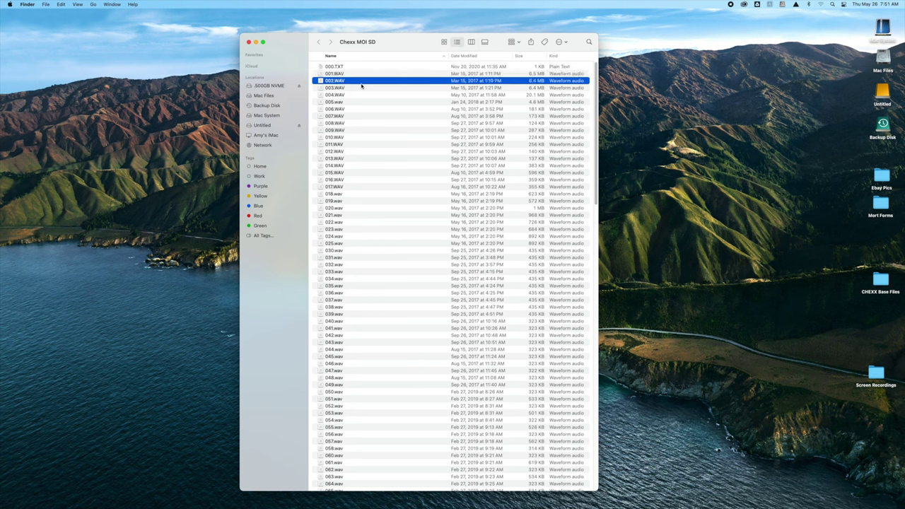
pyautogui.click(362, 89)
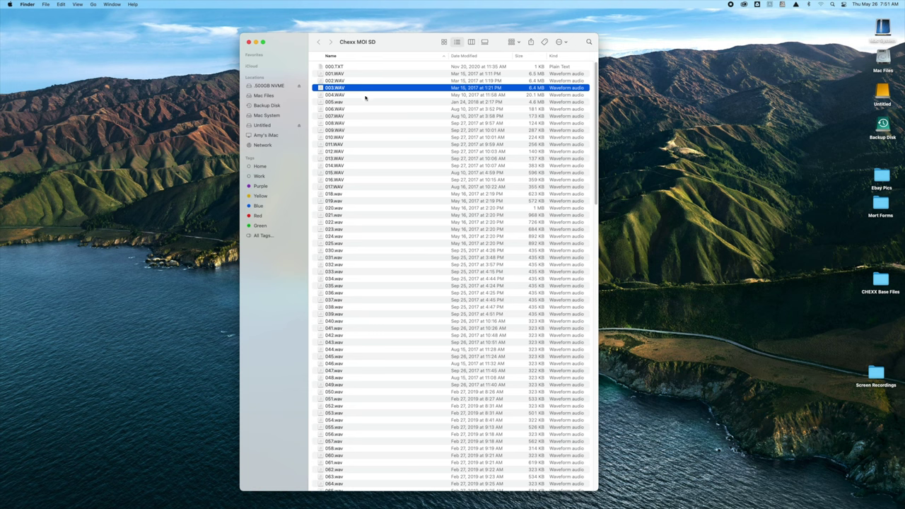
pyautogui.click(366, 96)
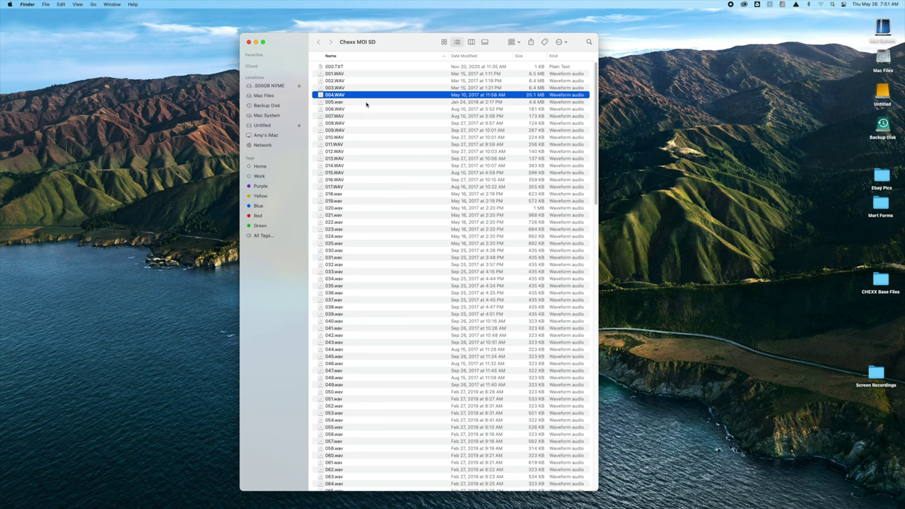
pyautogui.click(367, 103)
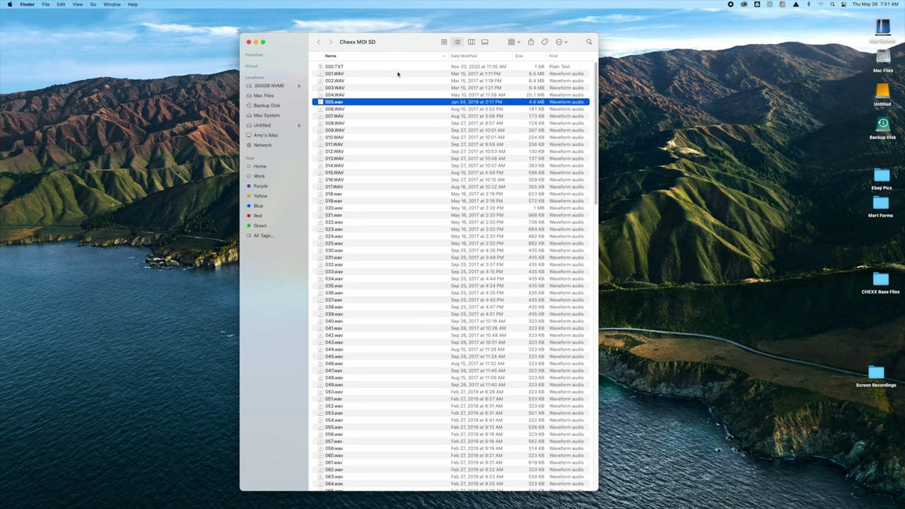
pyautogui.moveTo(402, 74); pyautogui.dragTo(403, 101)
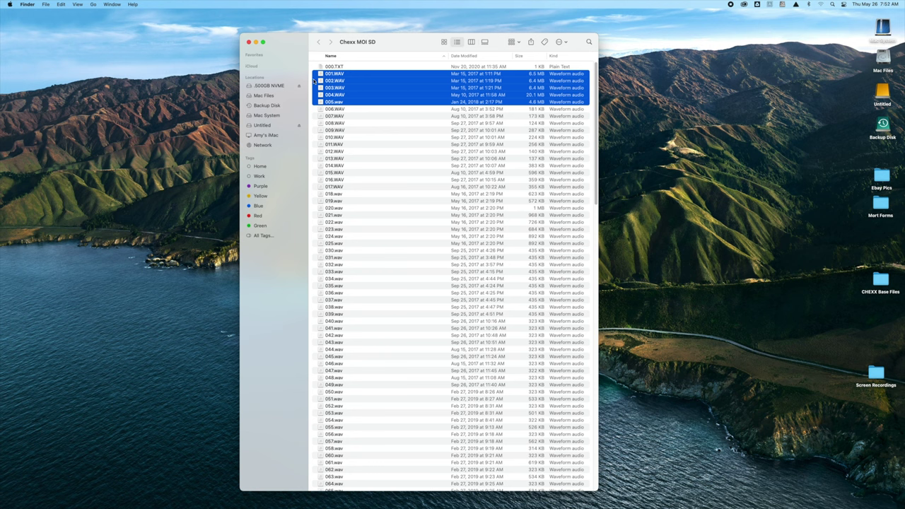
pyautogui.click(346, 103)
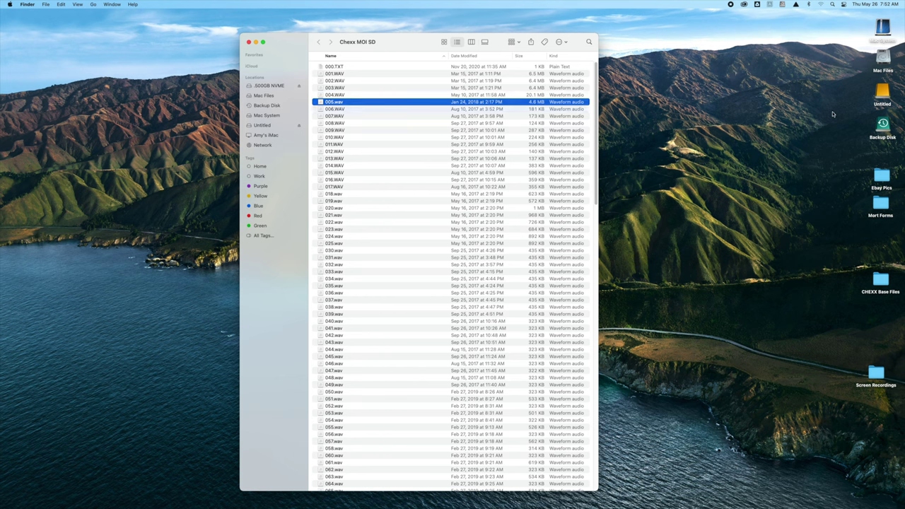
pyautogui.click(334, 109)
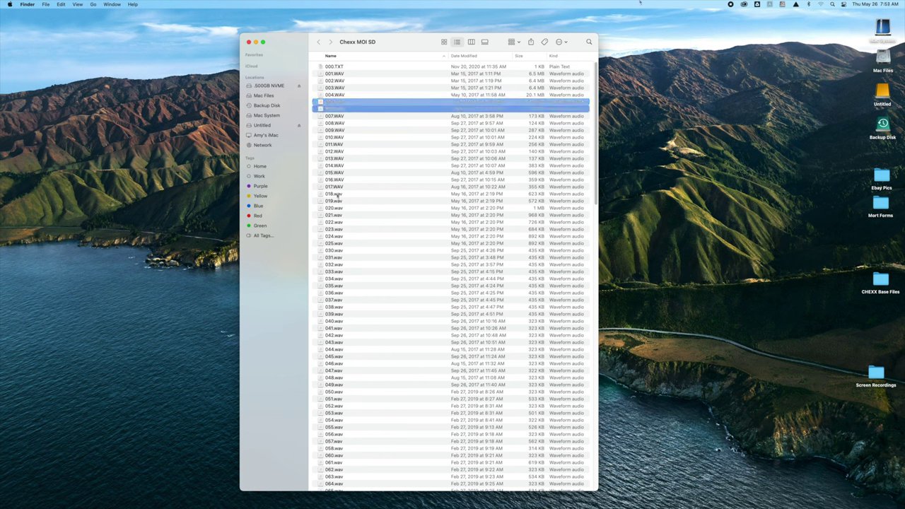
pyautogui.keyDown('shift'); pyautogui.click(340, 187); pyautogui.keyUp('shift')
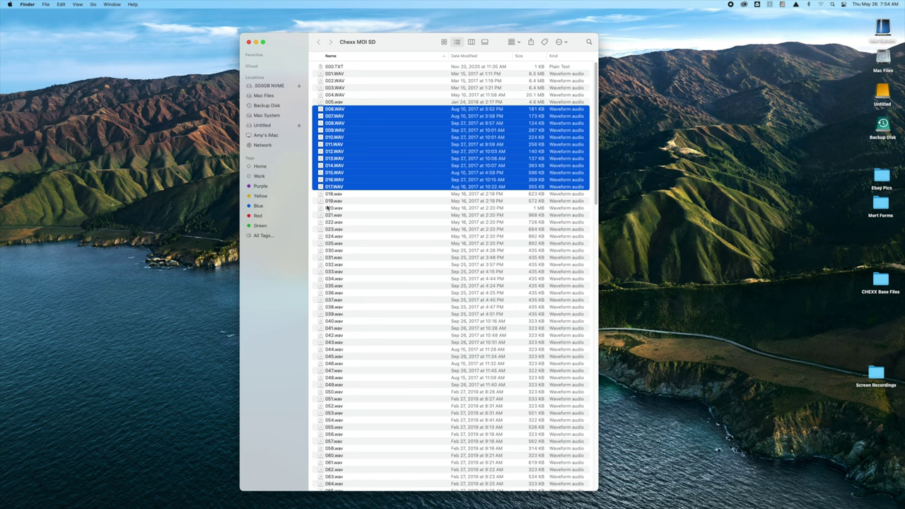
pyautogui.click(330, 196)
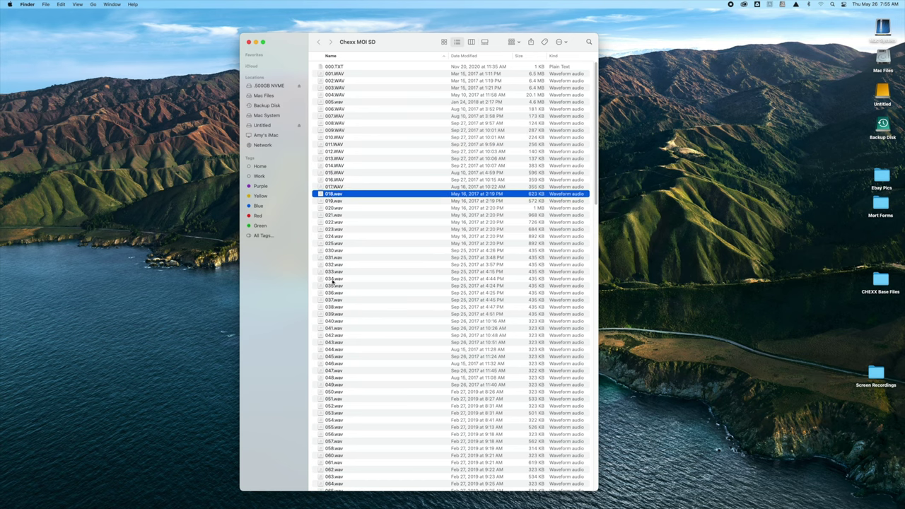
pyautogui.click(333, 245)
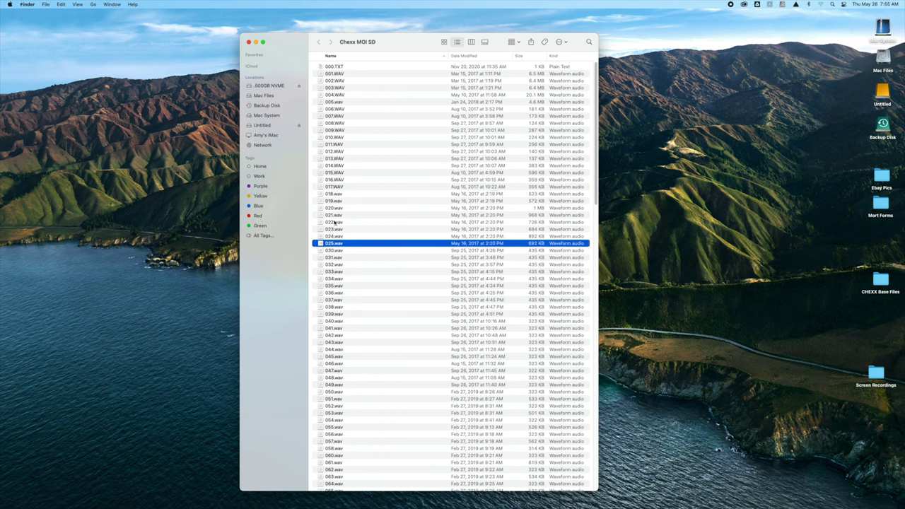
pyautogui.click(334, 196)
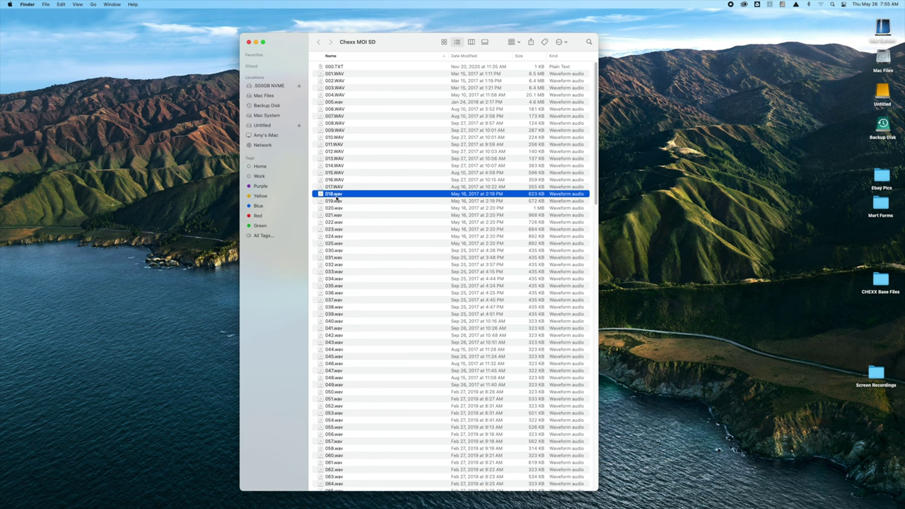
pyautogui.keyDown('shift'); pyautogui.click(332, 244); pyautogui.keyUp('shift')
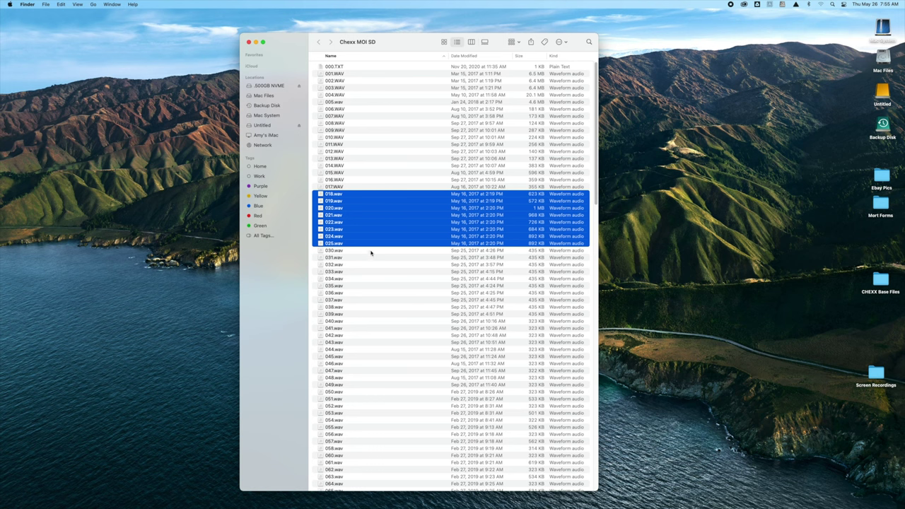
pyautogui.click(370, 251)
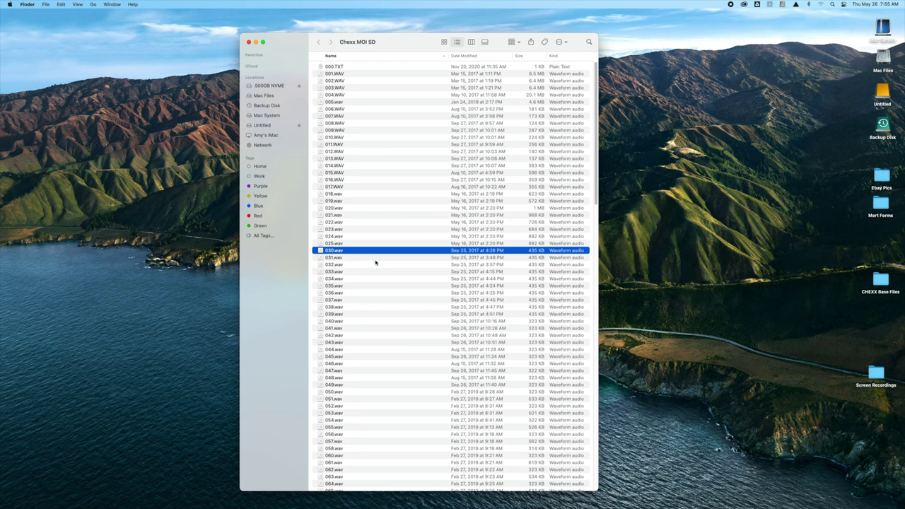
pyautogui.keyDown('shift'); pyautogui.click(348, 315); pyautogui.keyUp('shift')
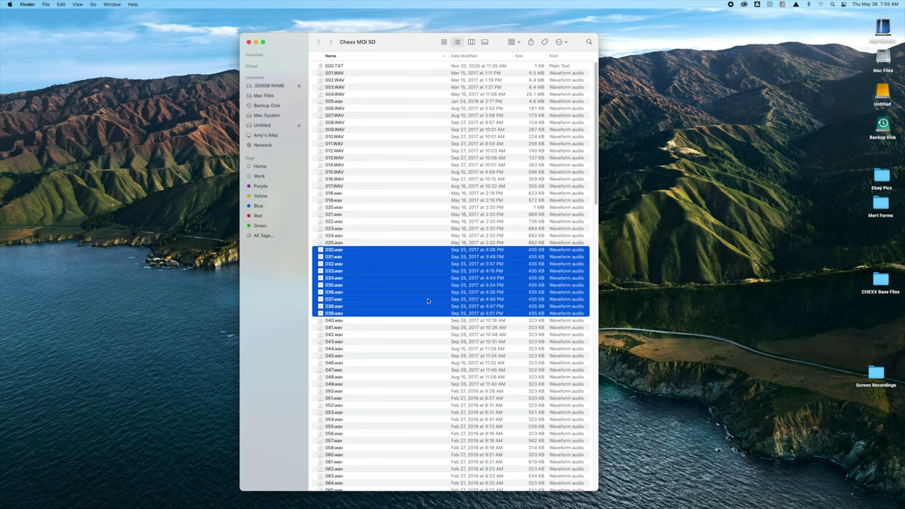
pyautogui.scroll(-2, 414, 296)
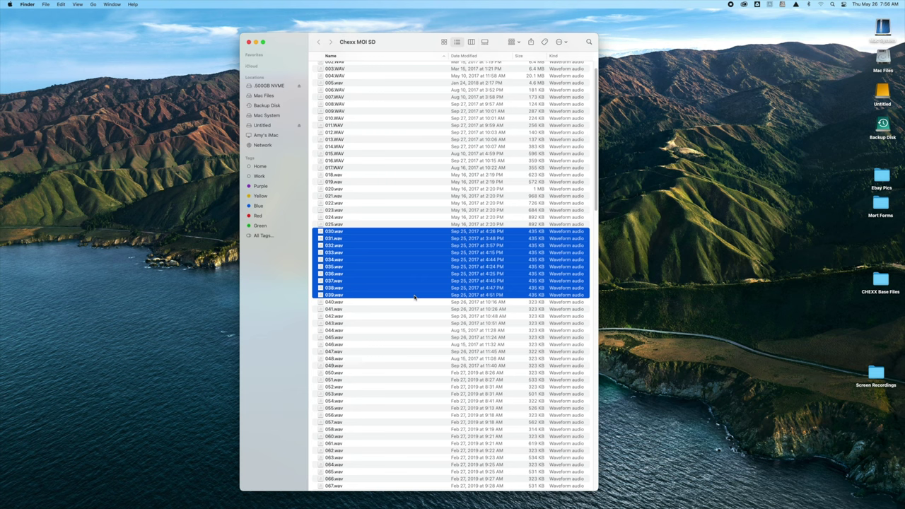
pyautogui.click(343, 302)
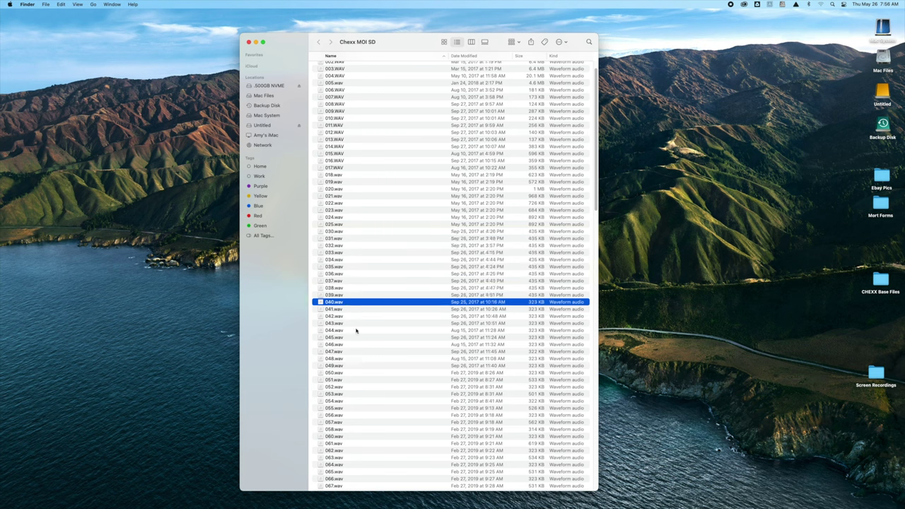
pyautogui.keyDown('shift'); pyautogui.click(344, 367); pyautogui.keyUp('shift')
pyautogui.scroll(-1, 410, 330)
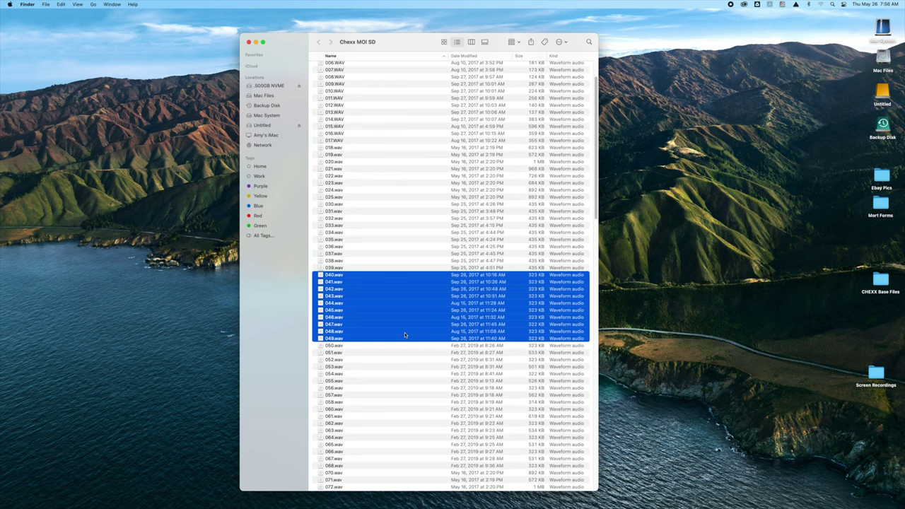
pyautogui.scroll(-1, 400, 332)
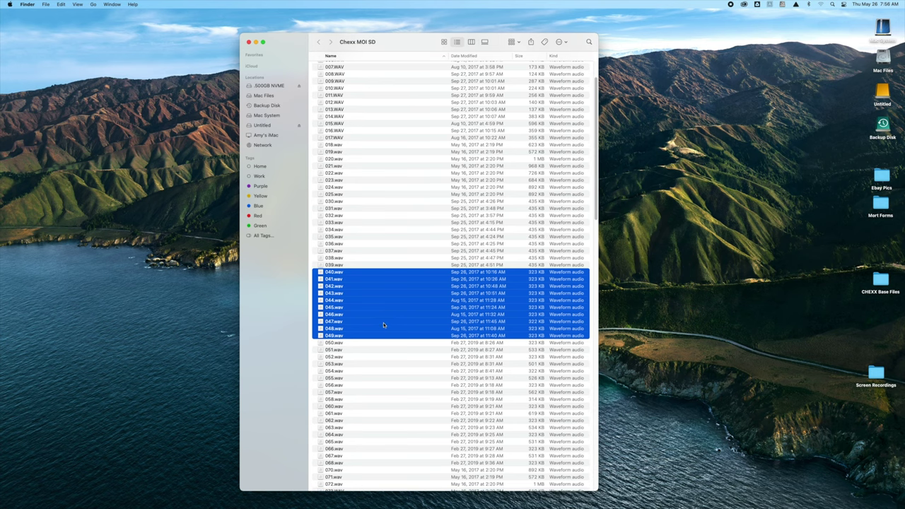
pyautogui.click(359, 342)
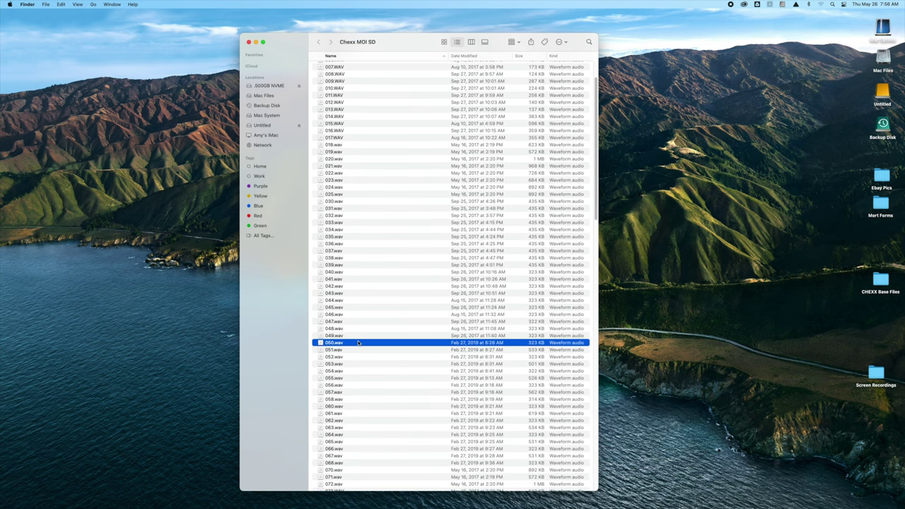
pyautogui.scroll(-5, 340, 380)
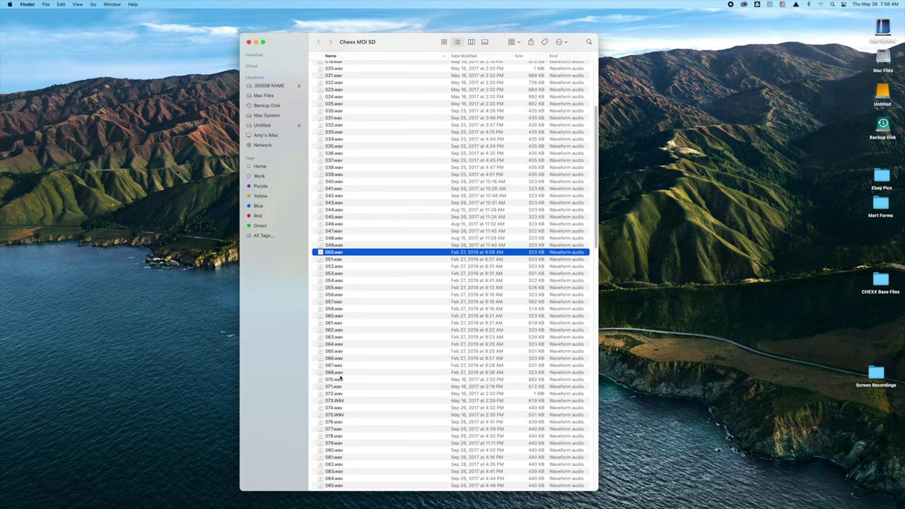
pyautogui.keyDown('shift'); pyautogui.click(340, 373); pyautogui.keyUp('shift')
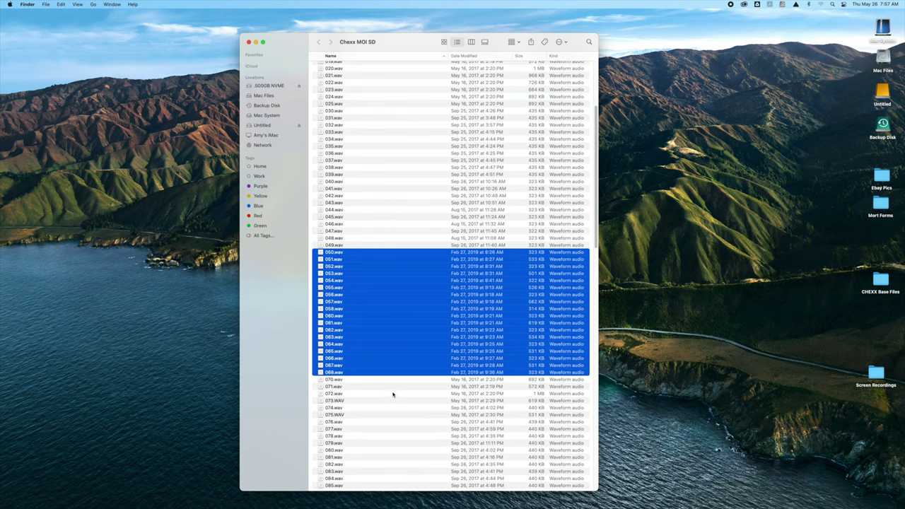
pyautogui.scroll(-1, 392, 395)
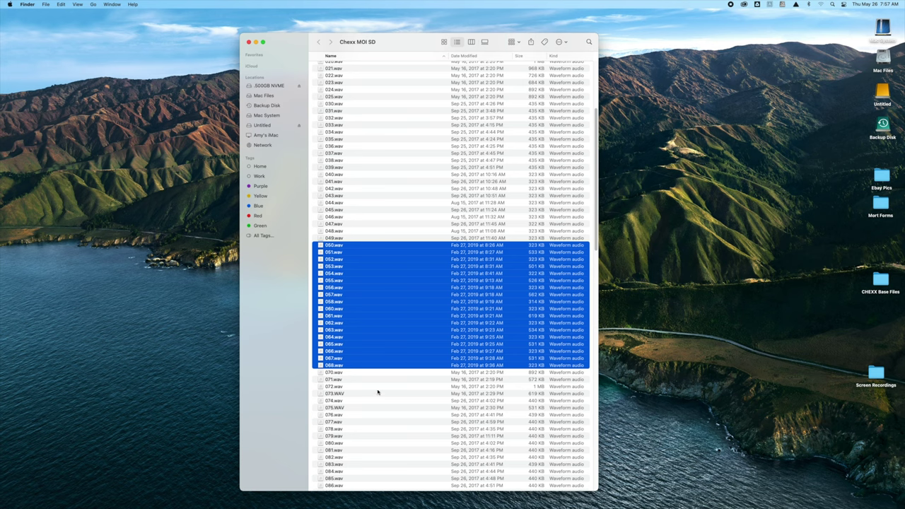
# Select the 070–079.wav group, then the 080–089.wav group of sound files.
pyautogui.click(367, 373)
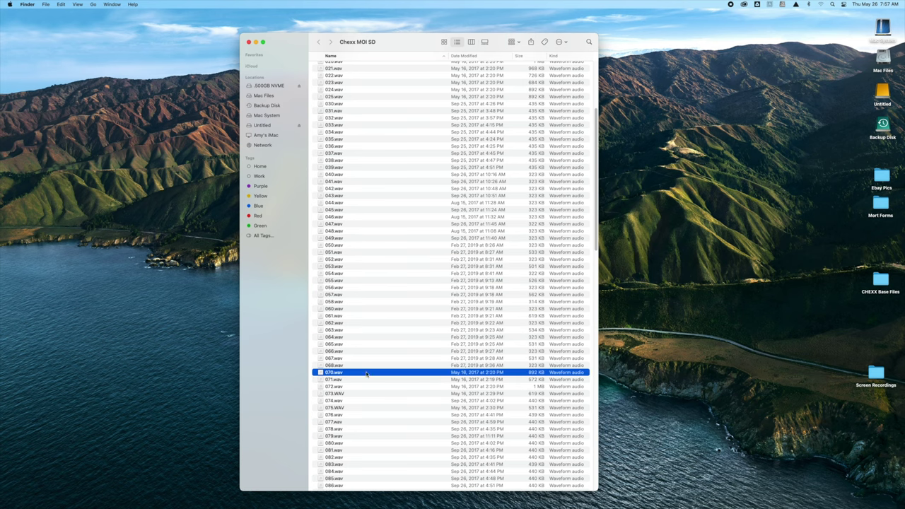
pyautogui.keyDown('shift'); pyautogui.click(353, 437); pyautogui.keyUp('shift')
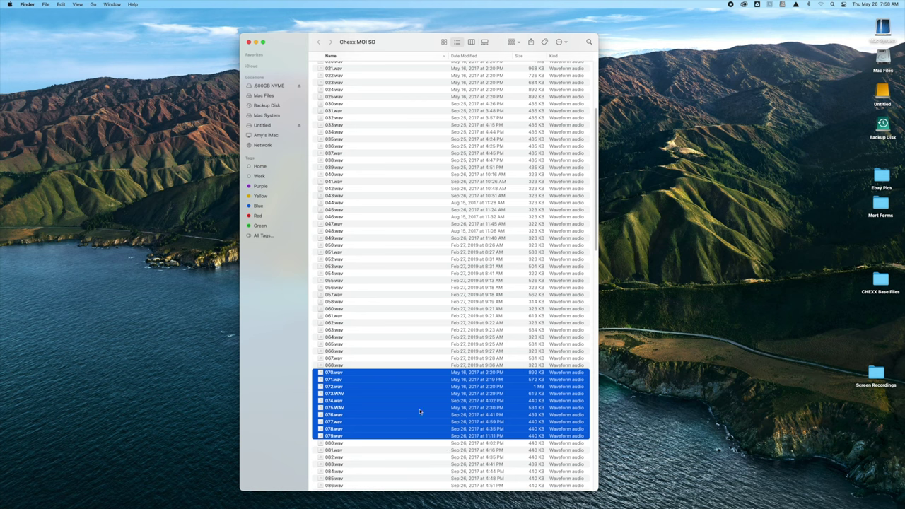
pyautogui.click(327, 444)
pyautogui.scroll(-4, 327, 444)
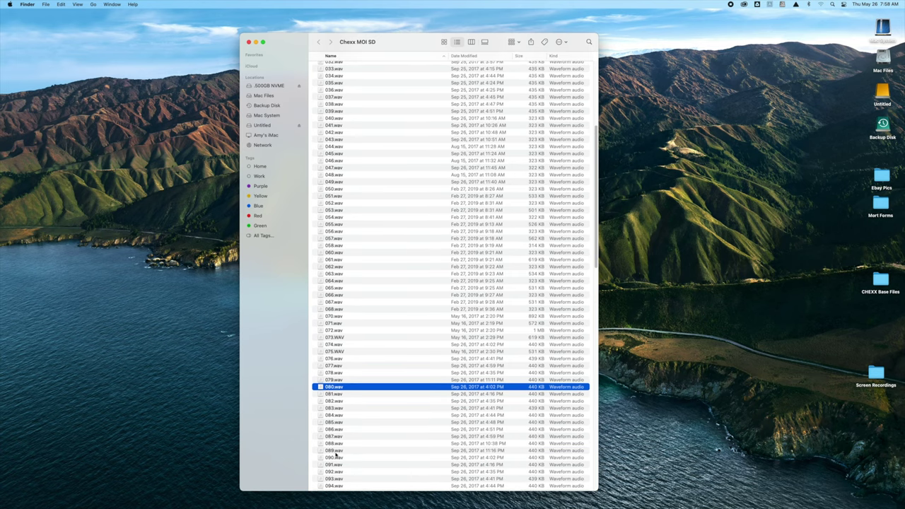
pyautogui.keyDown('shift'); pyautogui.click(335, 451); pyautogui.keyUp('shift')
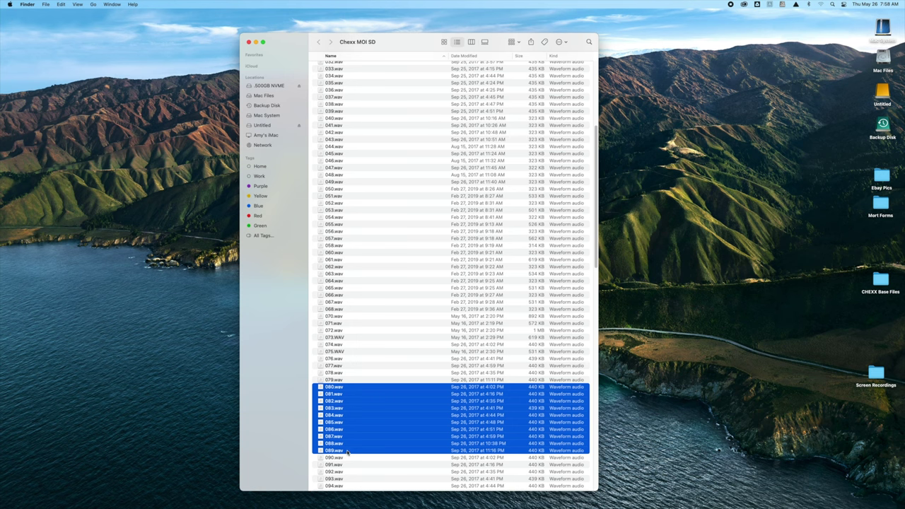
pyautogui.scroll(-3, 362, 455)
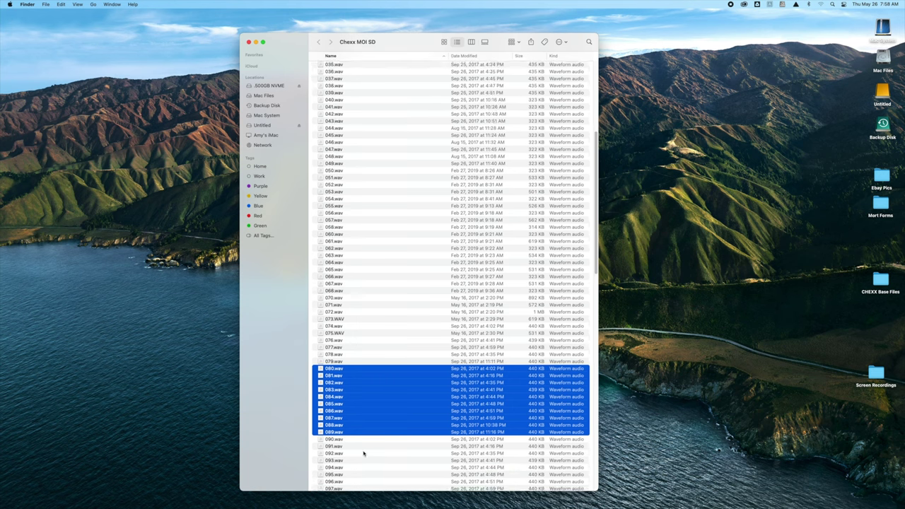
# Select sound files 090.wav through 099.wav, then extend through 104.wav.
pyautogui.click(348, 418)
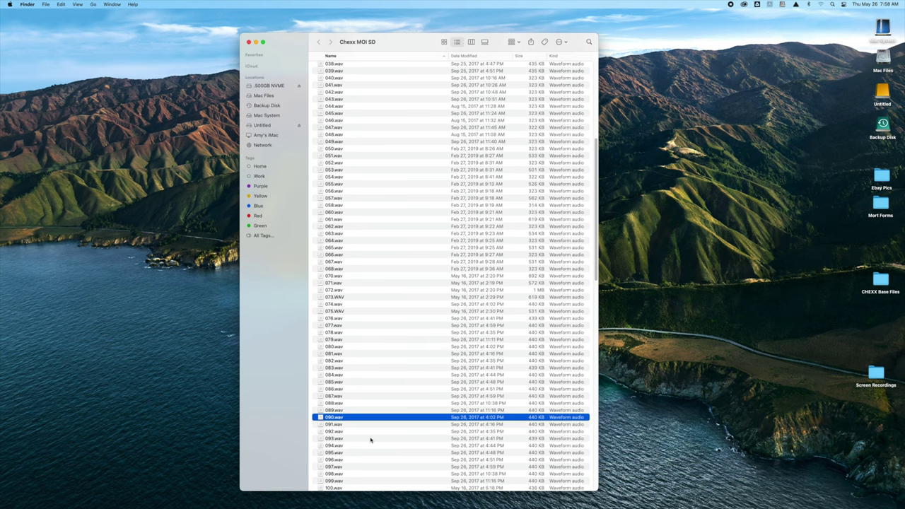
pyautogui.scroll(-4, 382, 439)
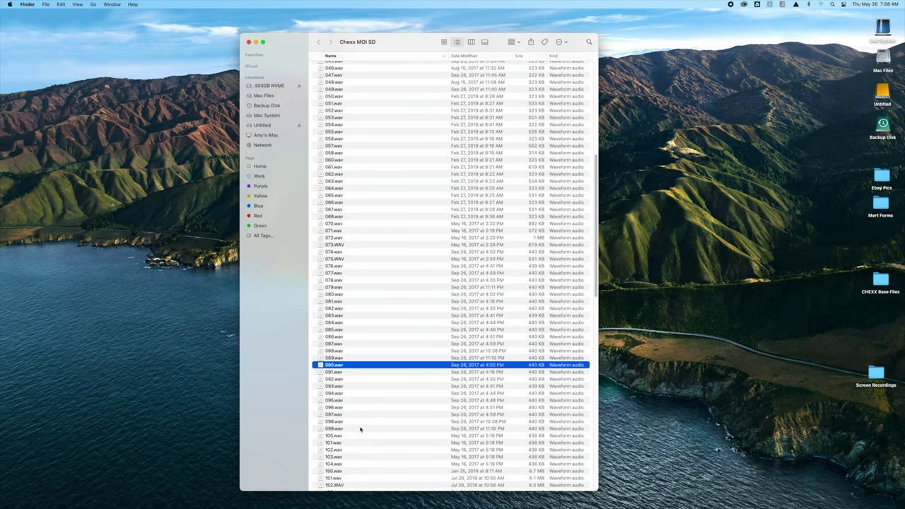
pyautogui.keyDown('shift'); pyautogui.click(360, 429); pyautogui.keyUp('shift')
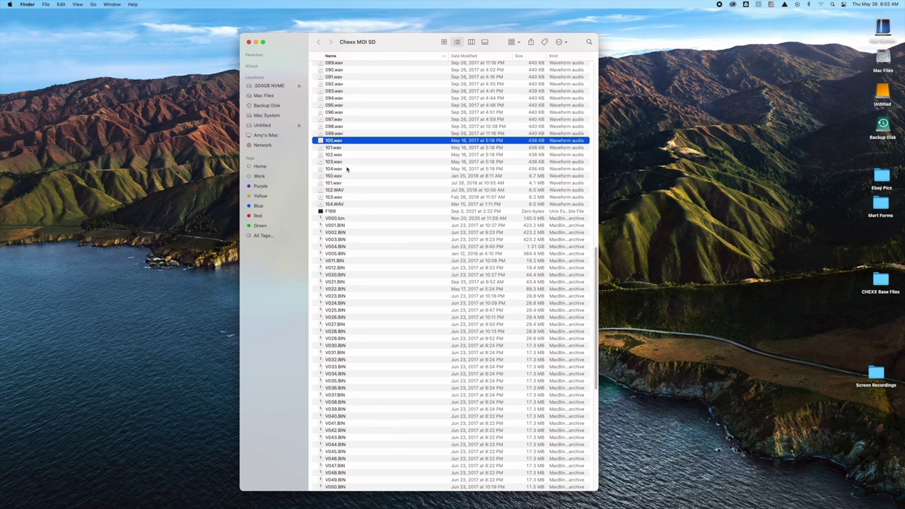
pyautogui.keyDown('shift'); pyautogui.click(348, 169); pyautogui.keyUp('shift')
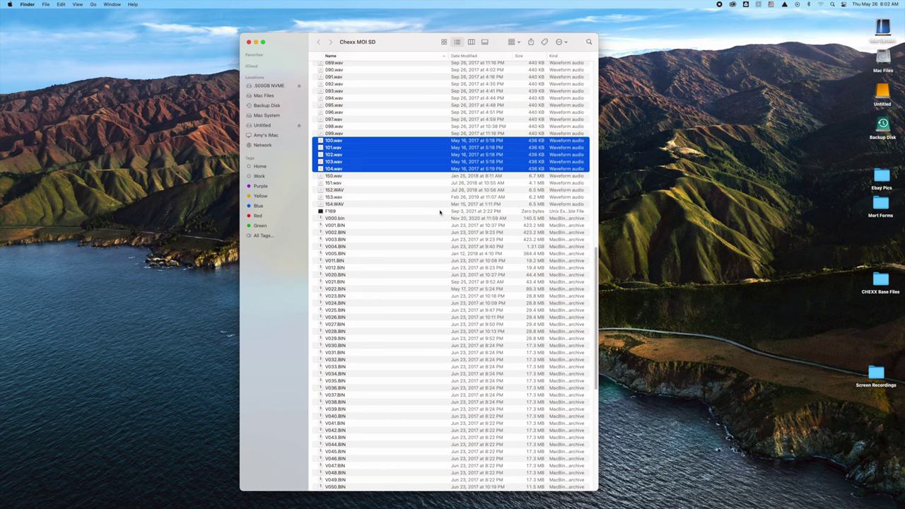
# Select files 150.wav through 154.WAV and scroll over the rest of the list.
pyautogui.click(363, 176)
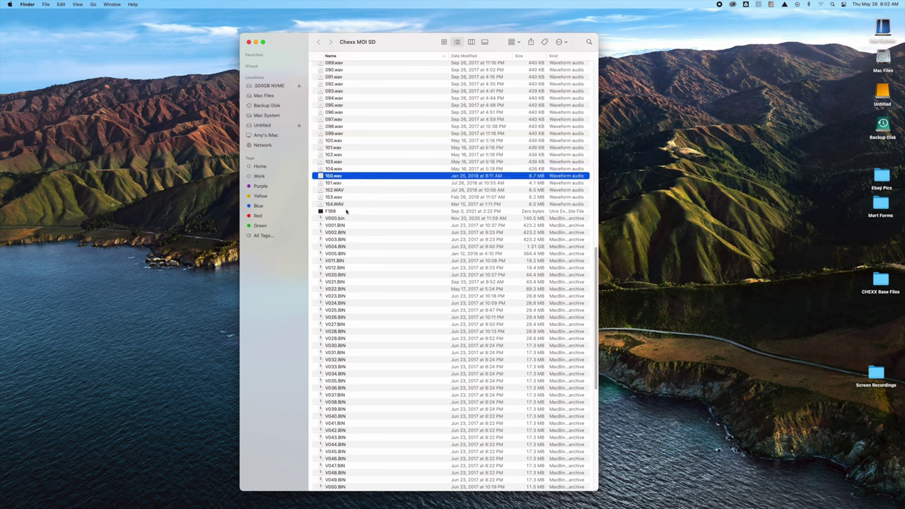
pyautogui.keyDown('shift'); pyautogui.click(347, 205); pyautogui.keyUp('shift')
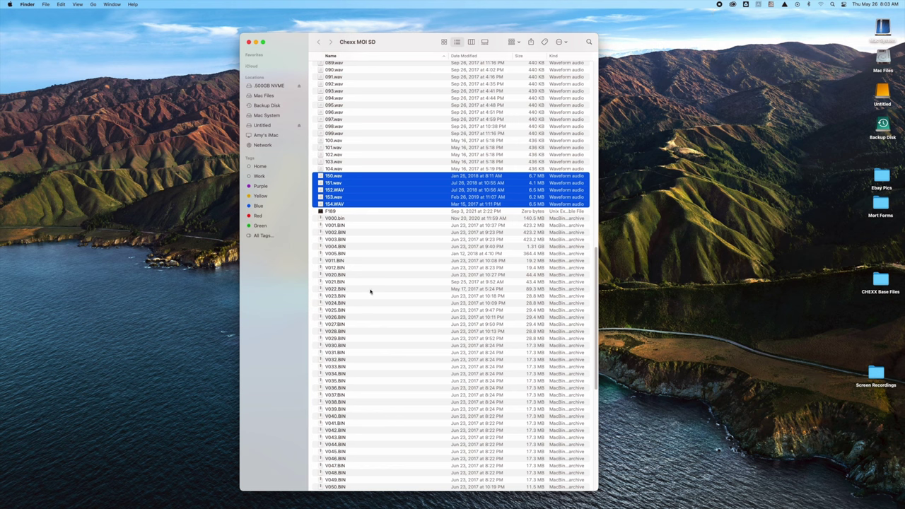
pyautogui.scroll(-10, 353, 223)
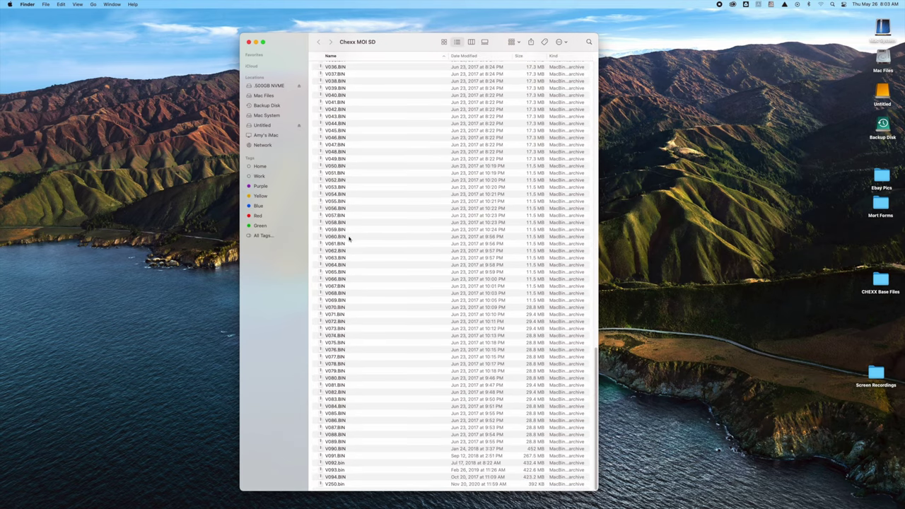
pyautogui.scroll(15, 352, 259)
pyautogui.scroll(-10, 354, 404)
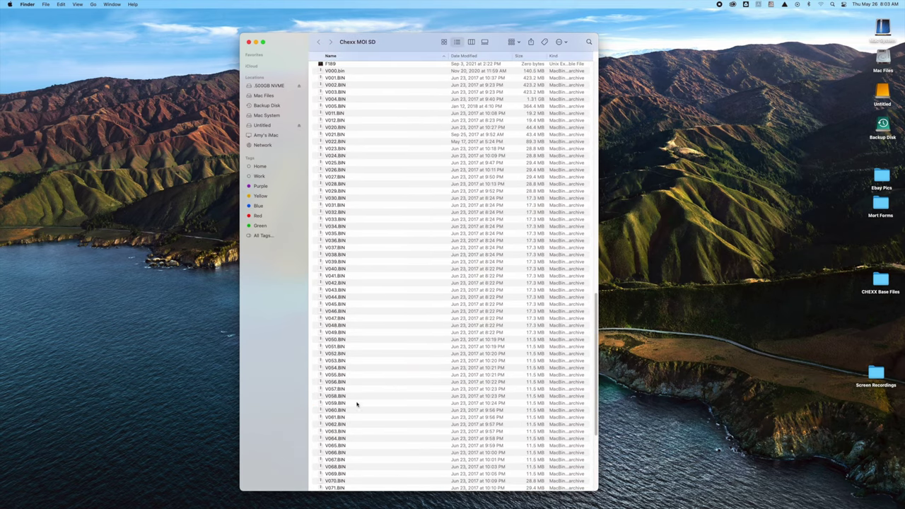
pyautogui.scroll(-8, 357, 269)
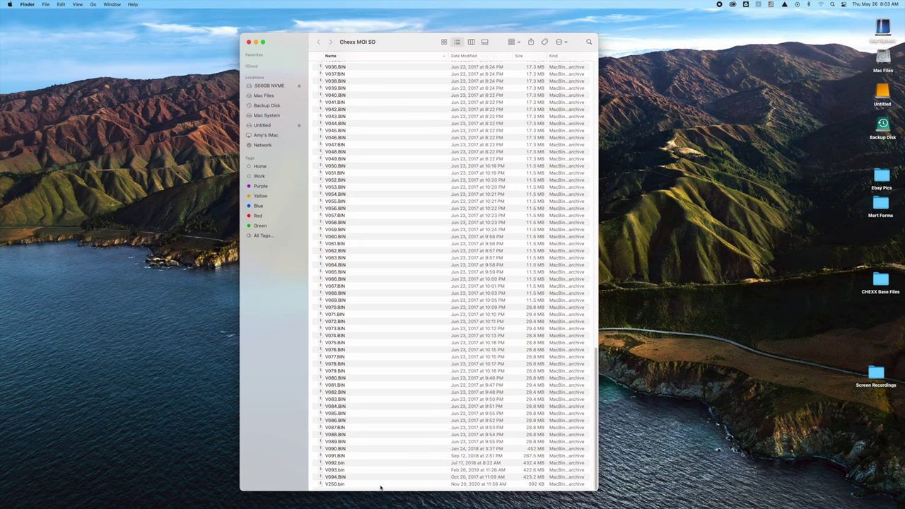
pyautogui.scroll(3, 386, 354)
pyautogui.scroll(5, 387, 354)
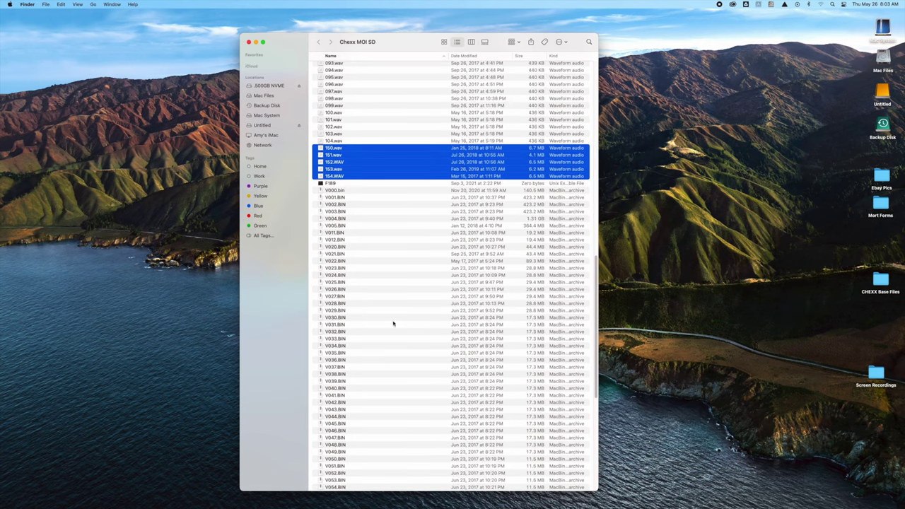
pyautogui.scroll(-1, 444, 276)
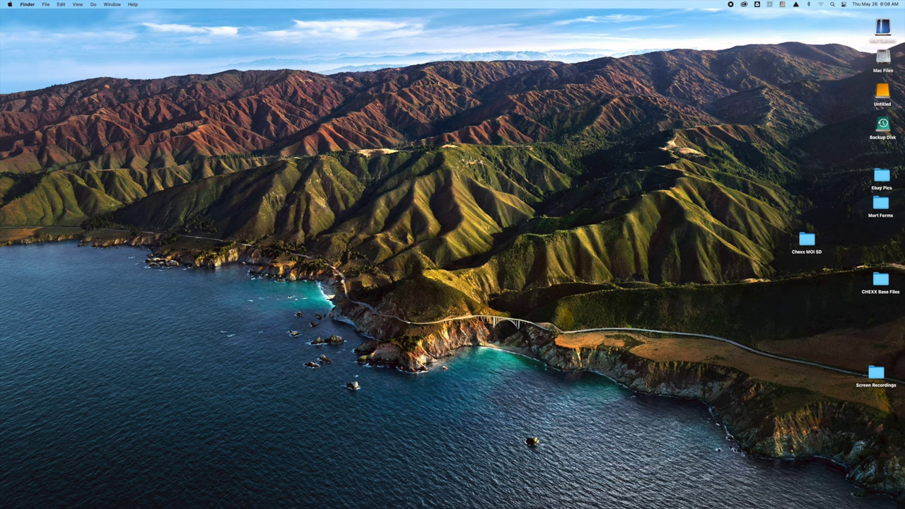
# Launch Safari from the Dock.
pyautogui.moveTo(529, 495)
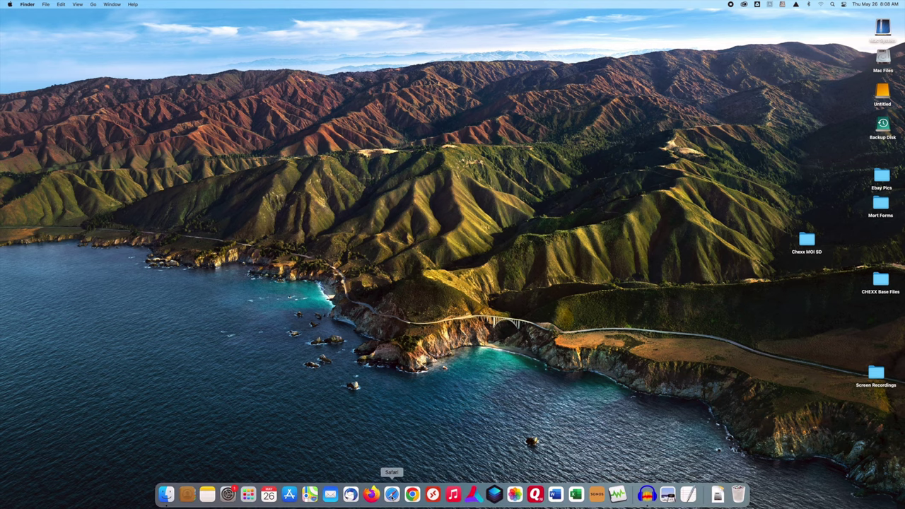
pyautogui.click(392, 495)
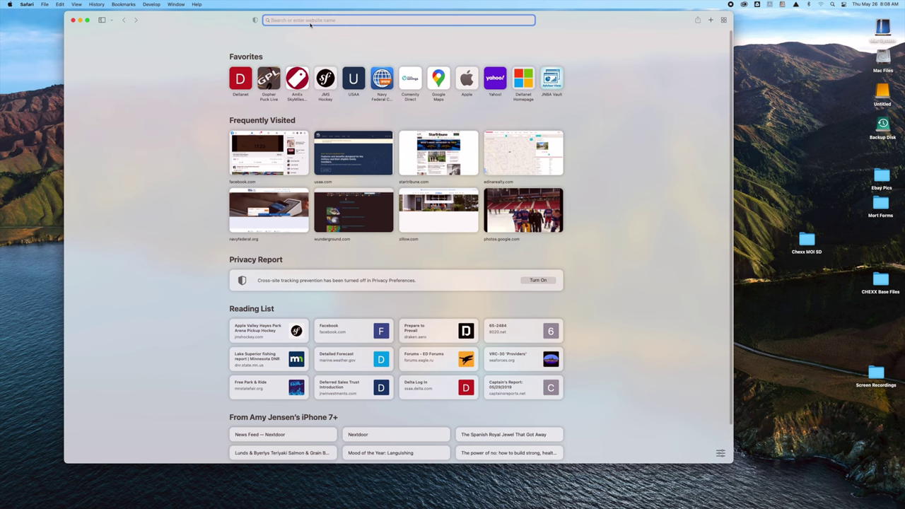
pyautogui.write('wwww')
pyautogui.press('BackSpace')
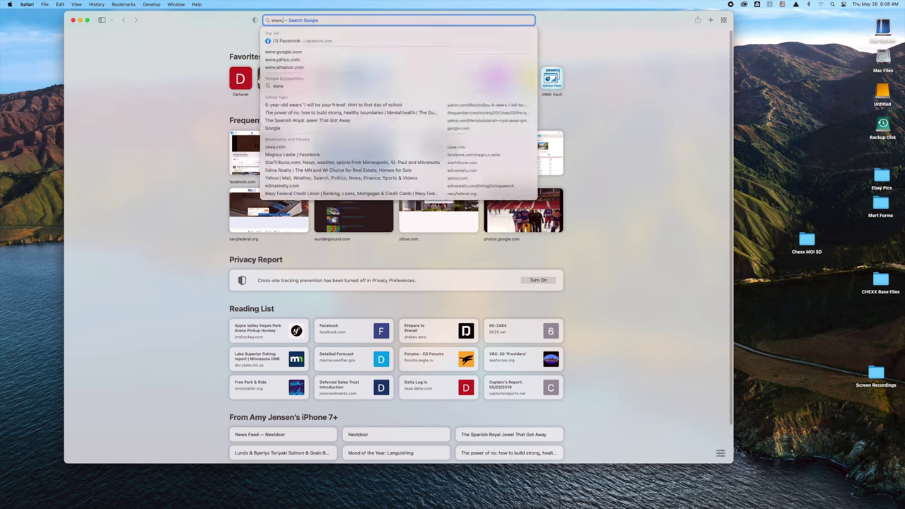
pyautogui.write('.auda')
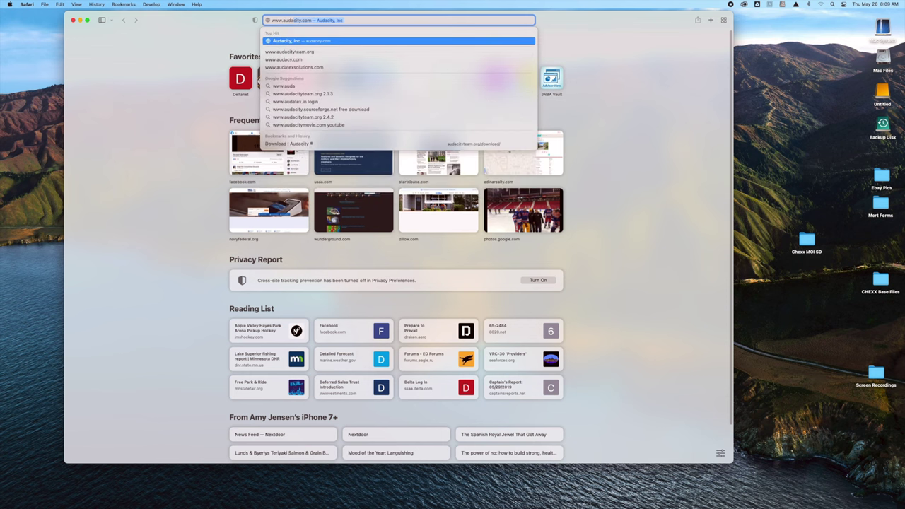
pyautogui.write('city')
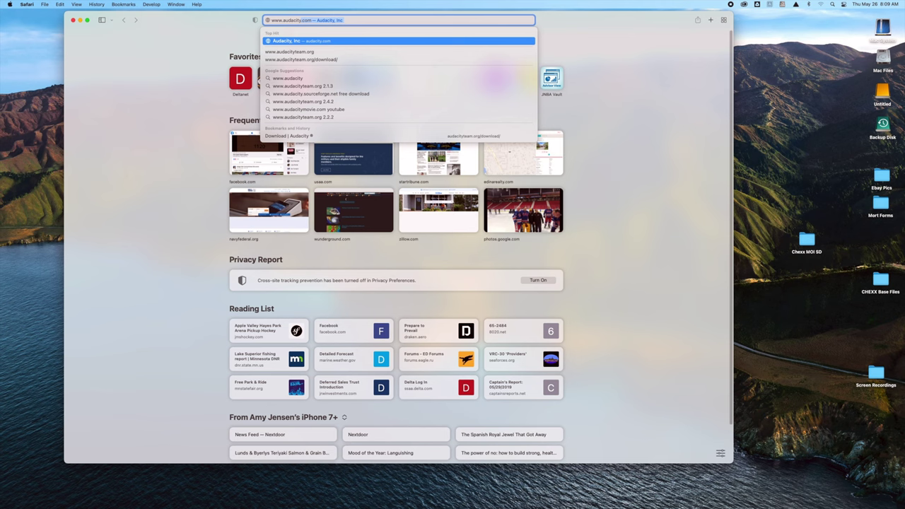
pyautogui.write('t')
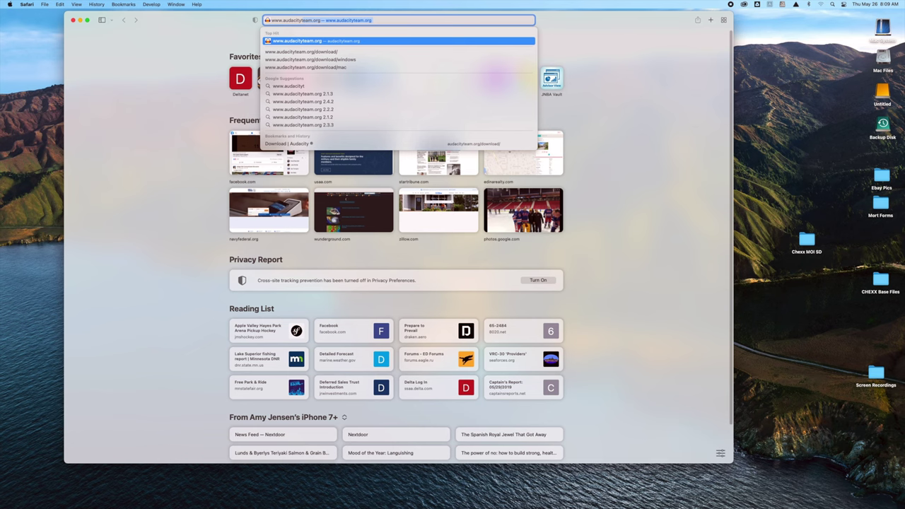
pyautogui.press('Return')
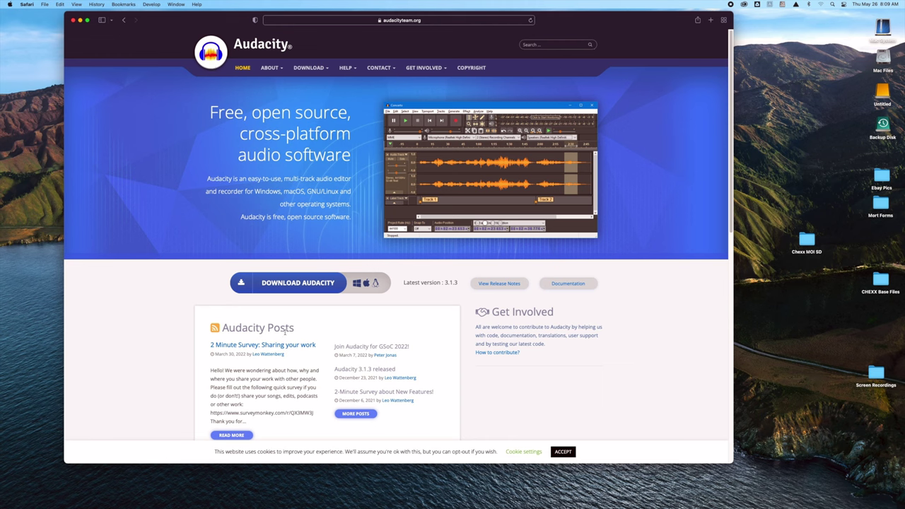
# Start the Audacity 3.1.3 Mac download, allowing it and accepting the cookie notice.
pyautogui.click(296, 283)
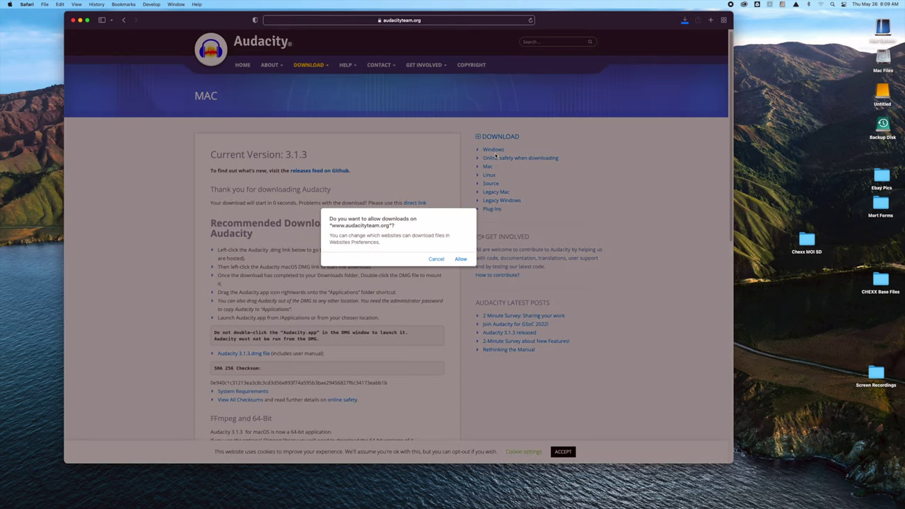
pyautogui.click(461, 259)
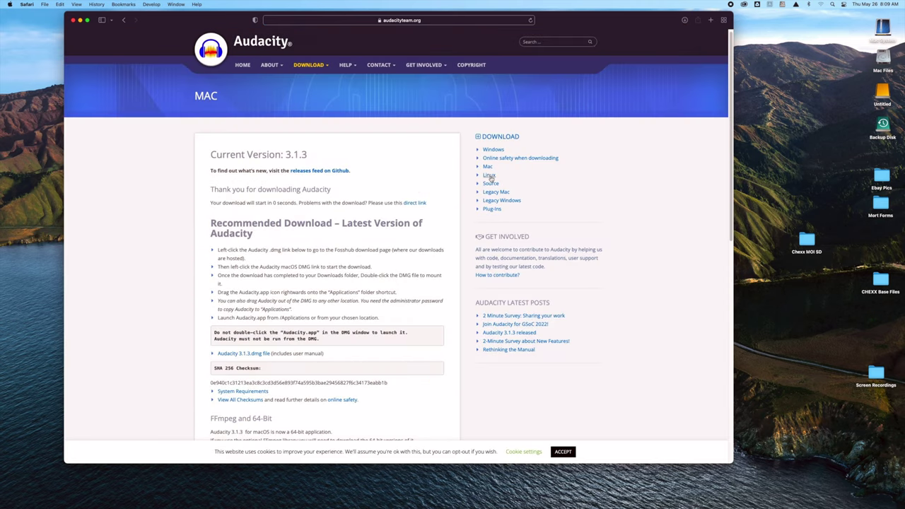
pyautogui.click(488, 169)
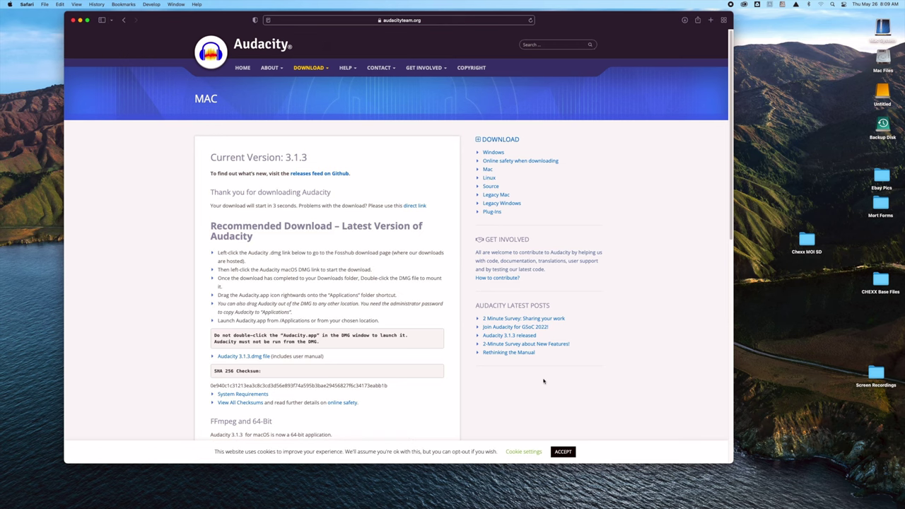
pyautogui.scroll(-5, 544, 381)
pyautogui.click(570, 453)
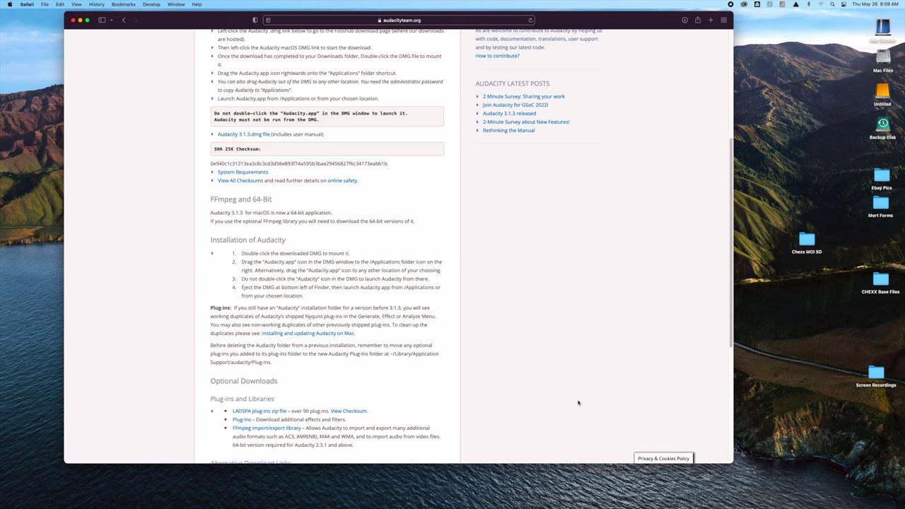
# Open the downloaded Audacity disk image from recent downloads, skipping verification.
pyautogui.scroll(3, 537, 152)
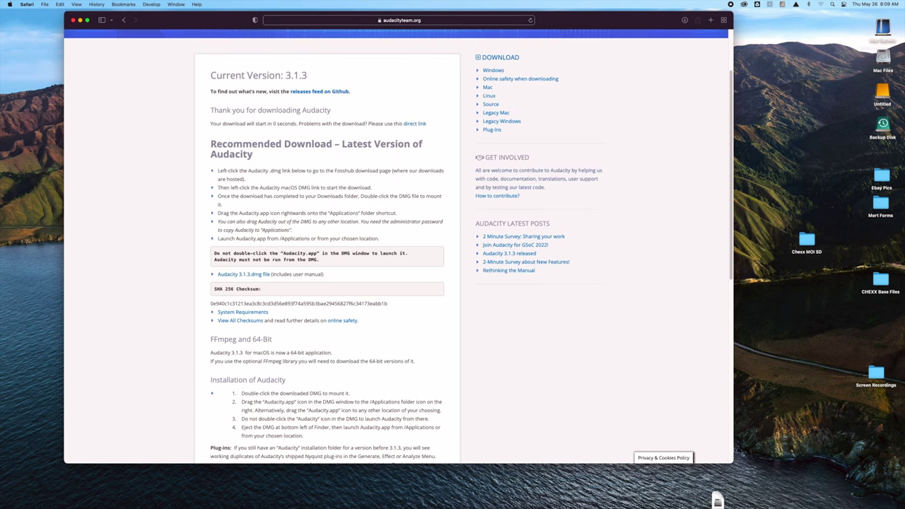
pyautogui.moveTo(717, 500)
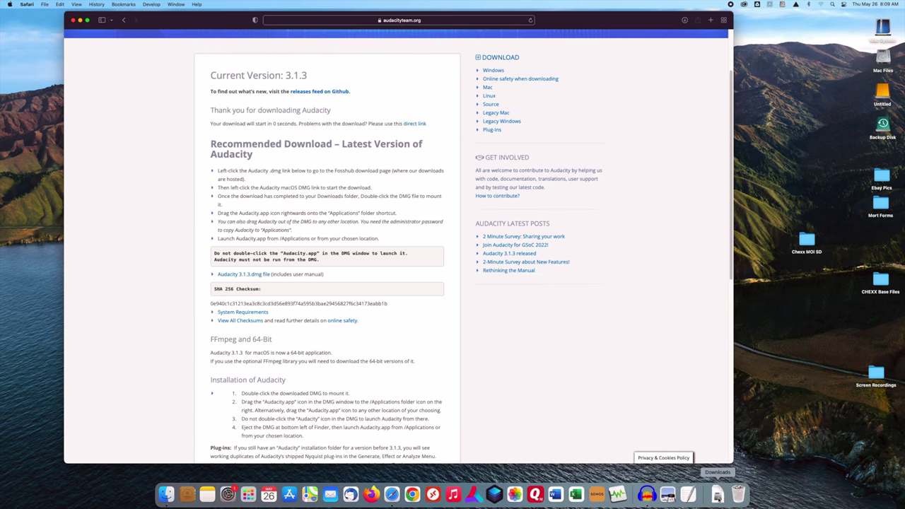
pyautogui.click(718, 496)
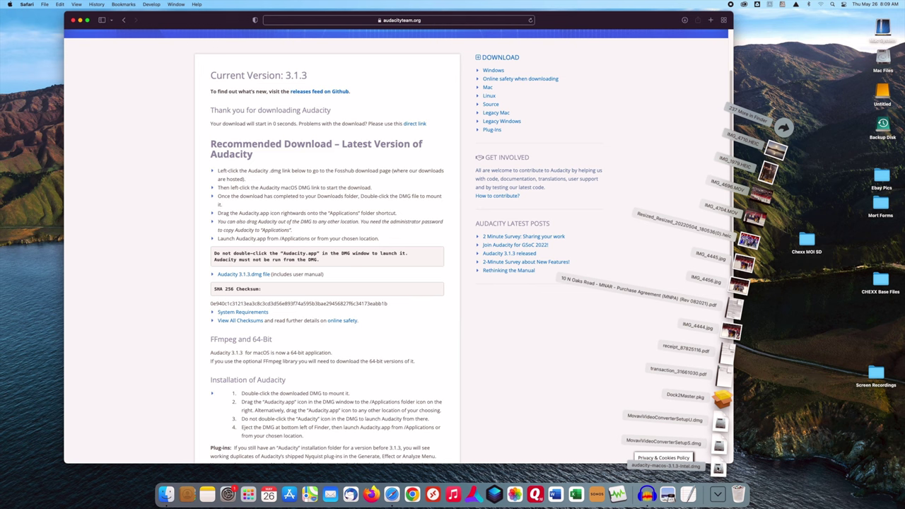
pyautogui.click(744, 226)
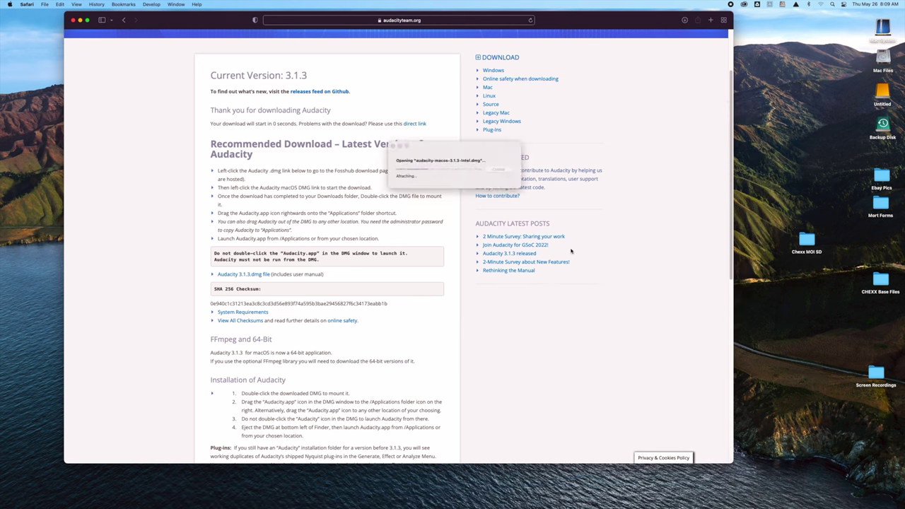
pyautogui.click(498, 176)
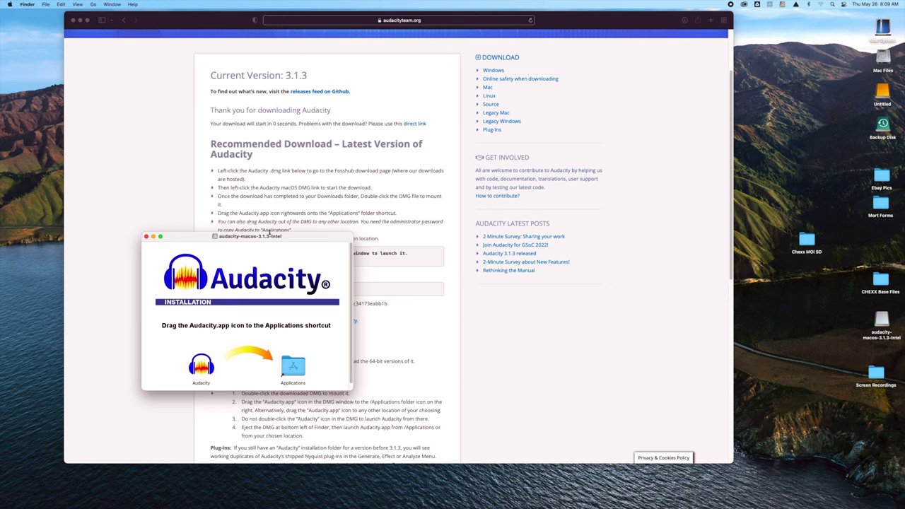
# Close the Audacity installer window and quit Safari.
pyautogui.moveTo(269, 236); pyautogui.dragTo(293, 181)
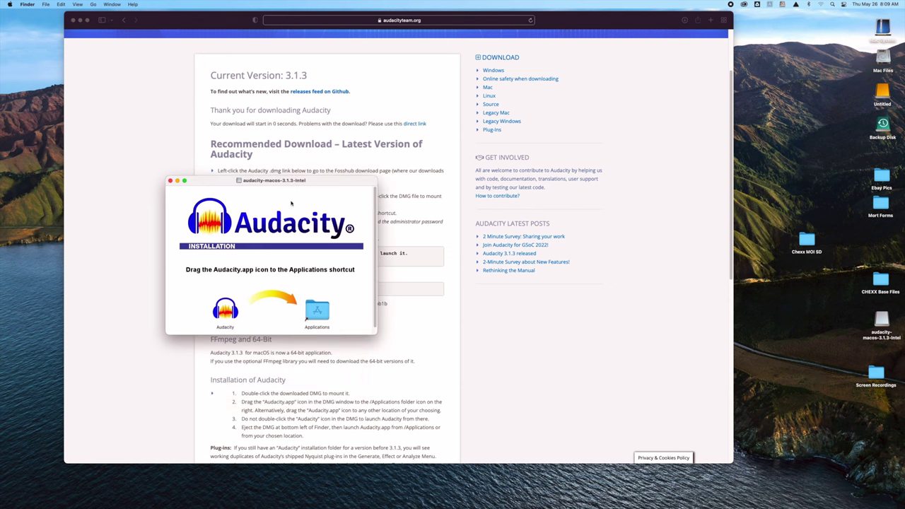
pyautogui.click(171, 182)
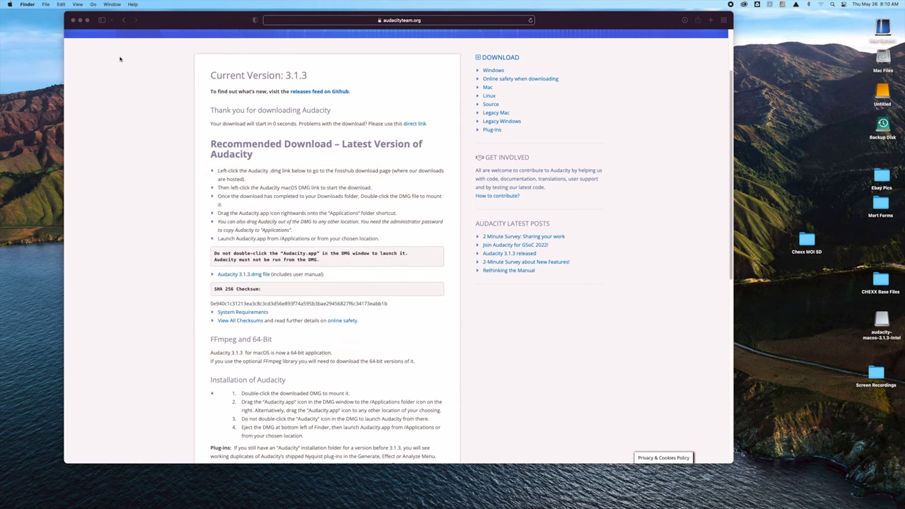
pyautogui.click(234, 26)
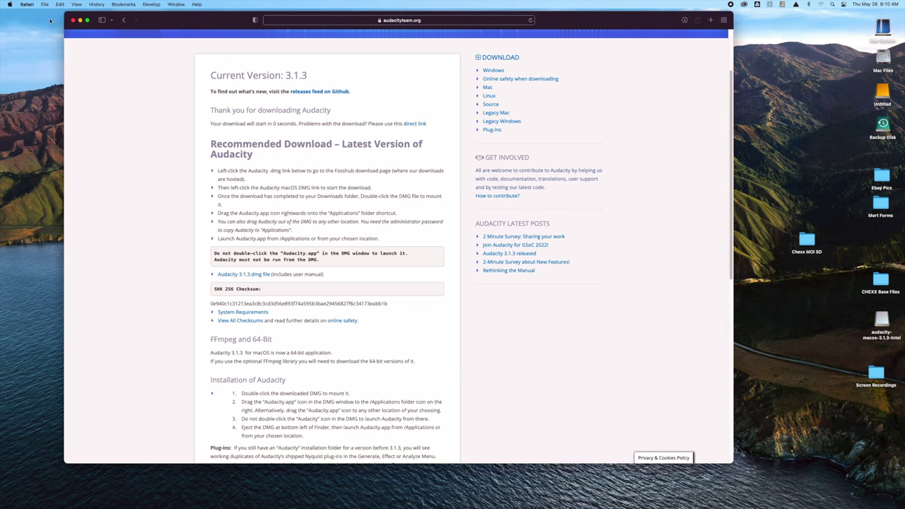
pyautogui.click(22, 4)
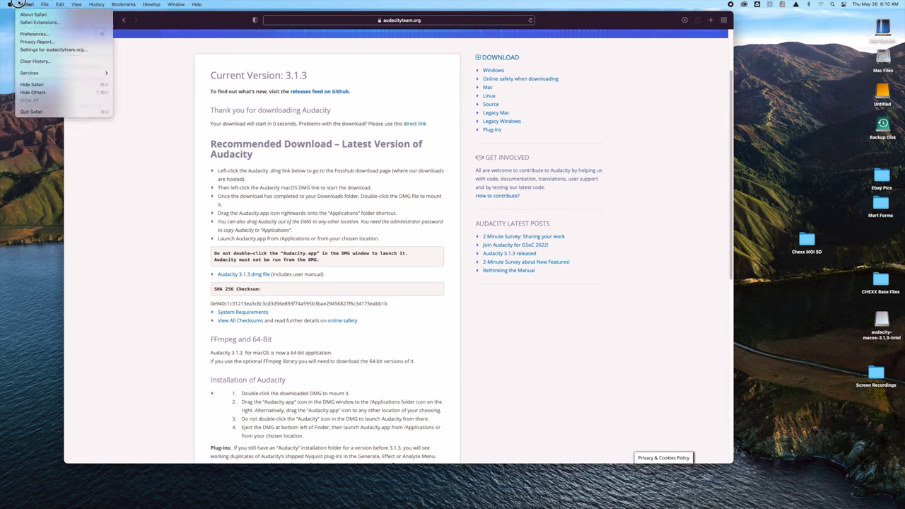
pyautogui.click(57, 110)
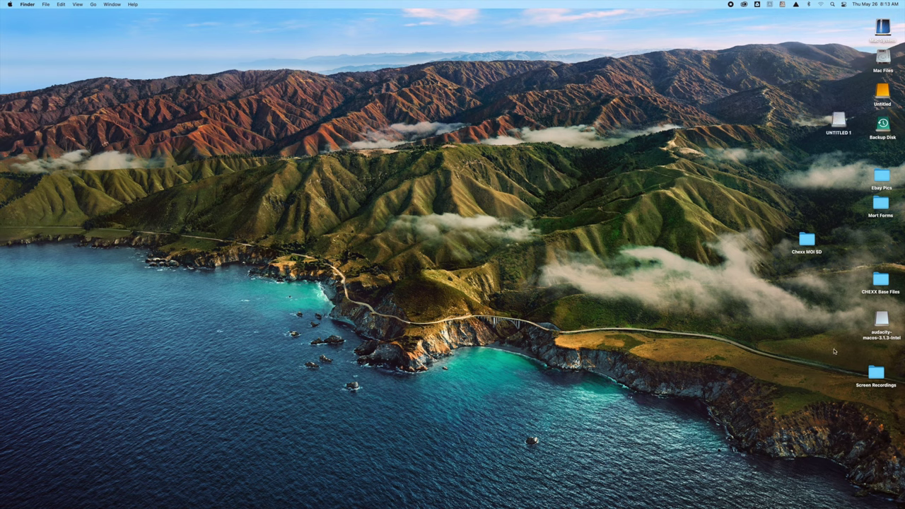
# Move the UNTITLED 1 icon higher, open it to confirm it's empty, then close it.
pyautogui.moveTo(839, 119); pyautogui.dragTo(801, 88)
pyautogui.doubleClick(800, 88)
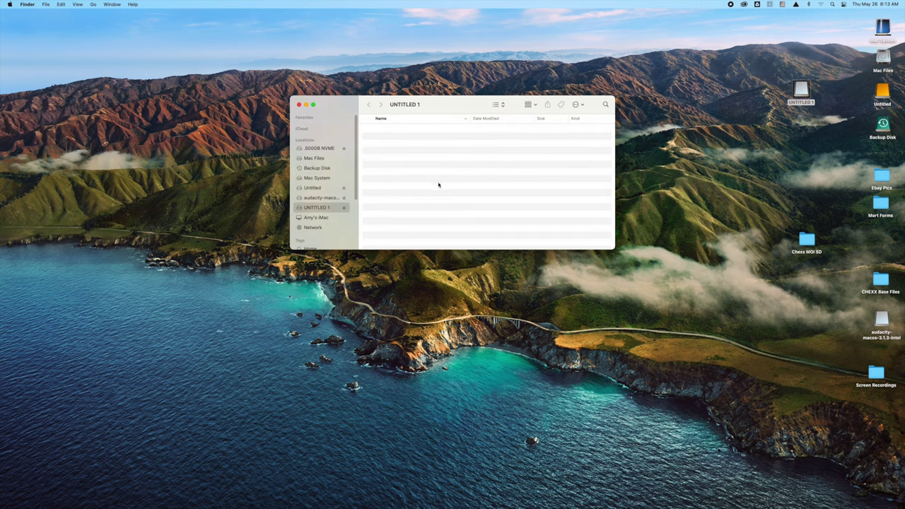
pyautogui.click(299, 105)
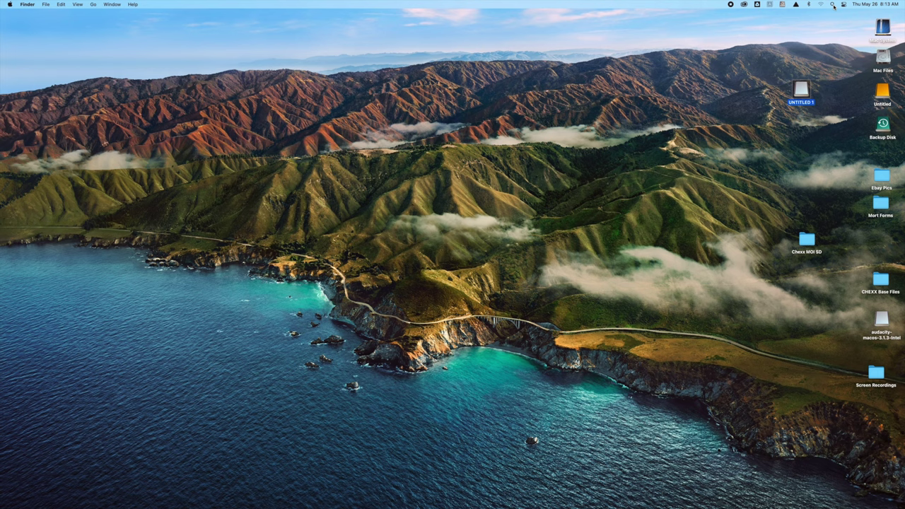
# Launch Disk Utility via Spotlight and select the 30.99 GB Generic MicroSD/M2 Media card.
pyautogui.click(833, 6)
pyautogui.write('disk')
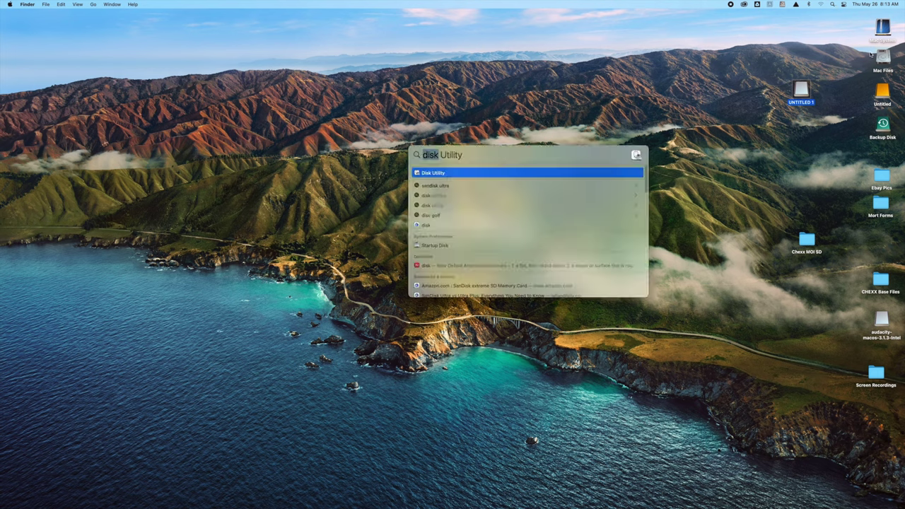
pyautogui.press('Return')
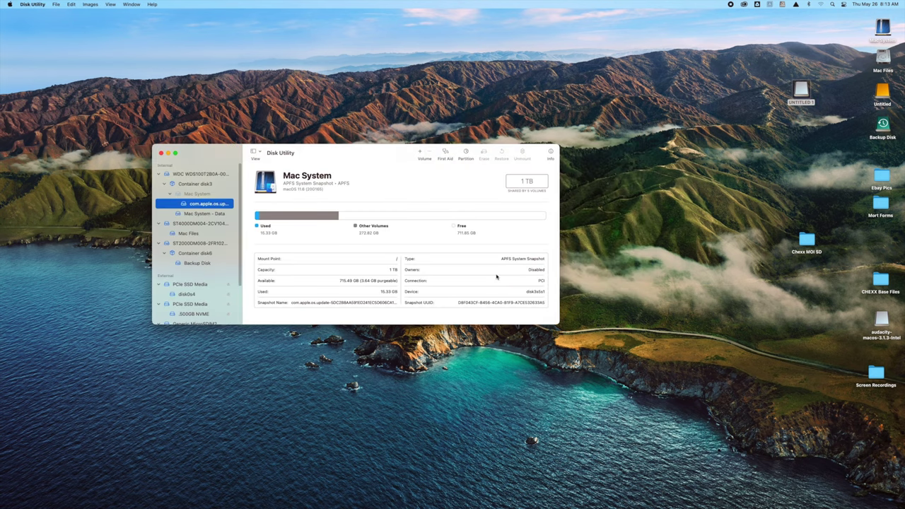
pyautogui.scroll(-3, 179, 211)
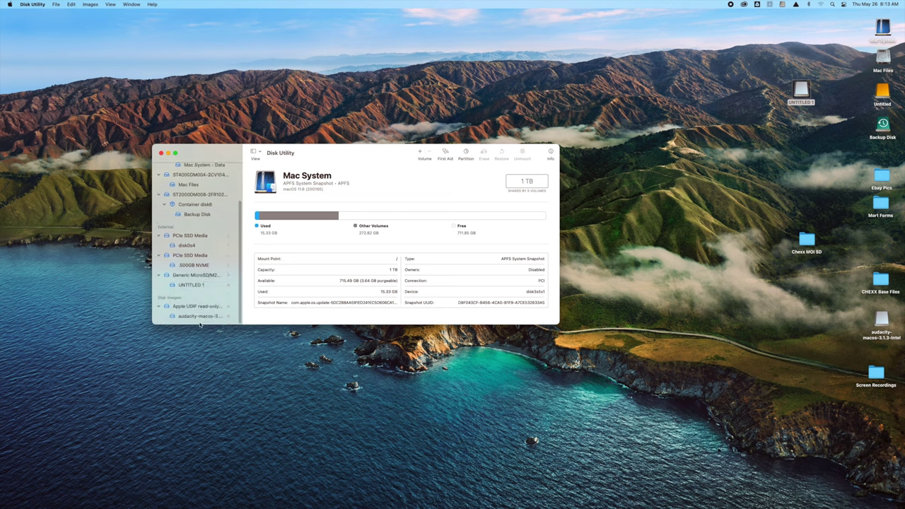
pyautogui.click(202, 276)
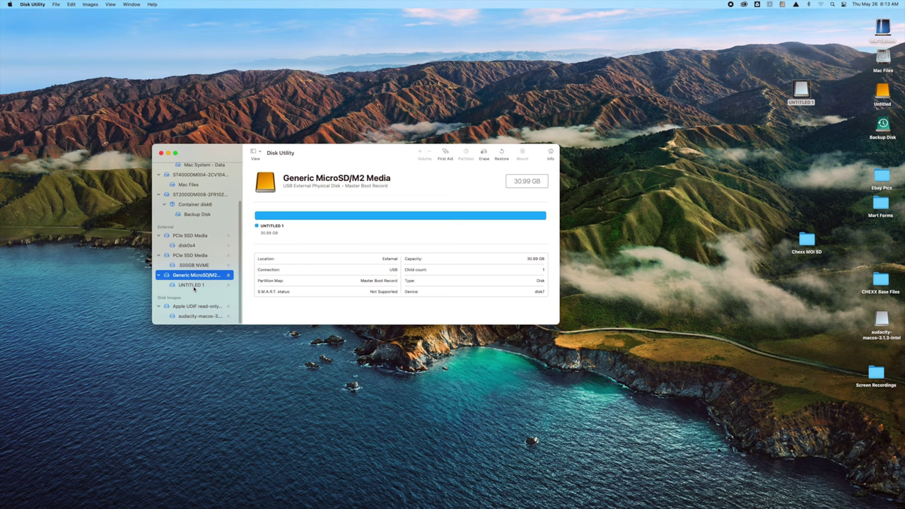
# Erase the card as MS-DOS (FAT) named MOI CHEXXSD, reposition its icon, and close Disk Utility.
pyautogui.click(485, 152)
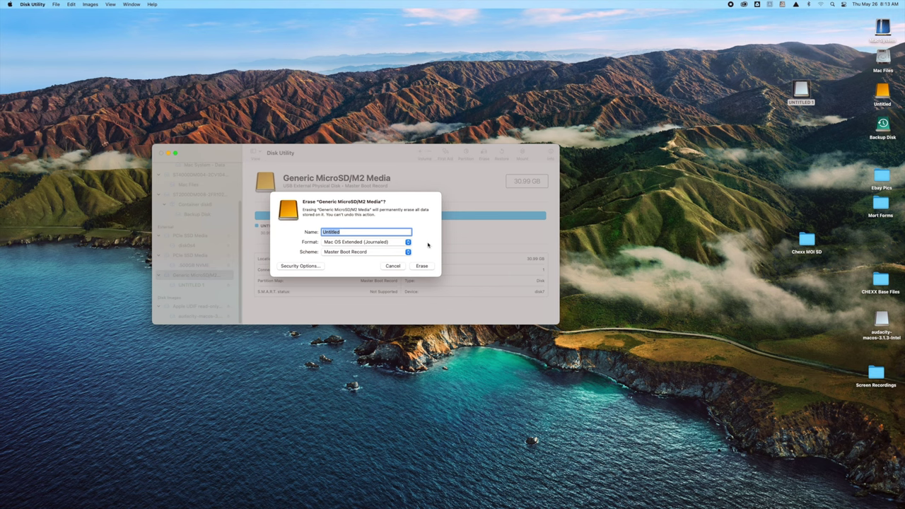
pyautogui.write('MOI CHEXXSD')
pyautogui.click(331, 244)
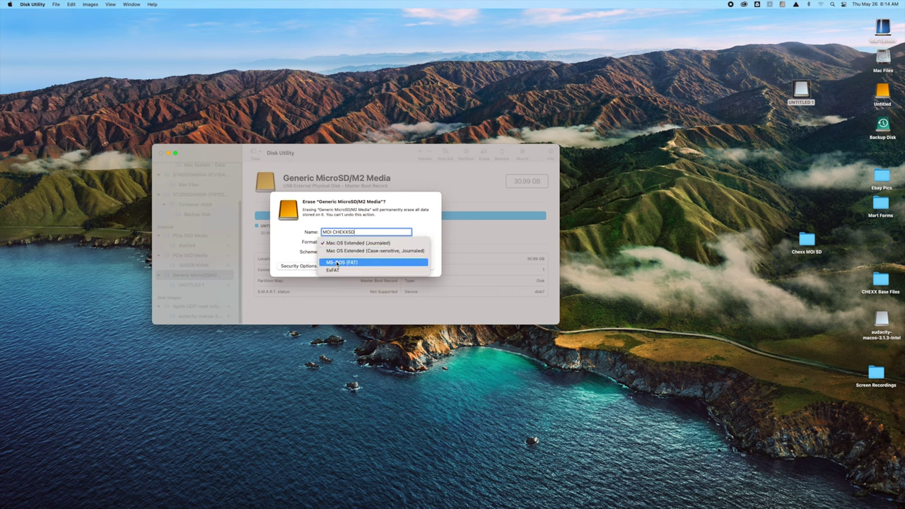
pyautogui.click(337, 262)
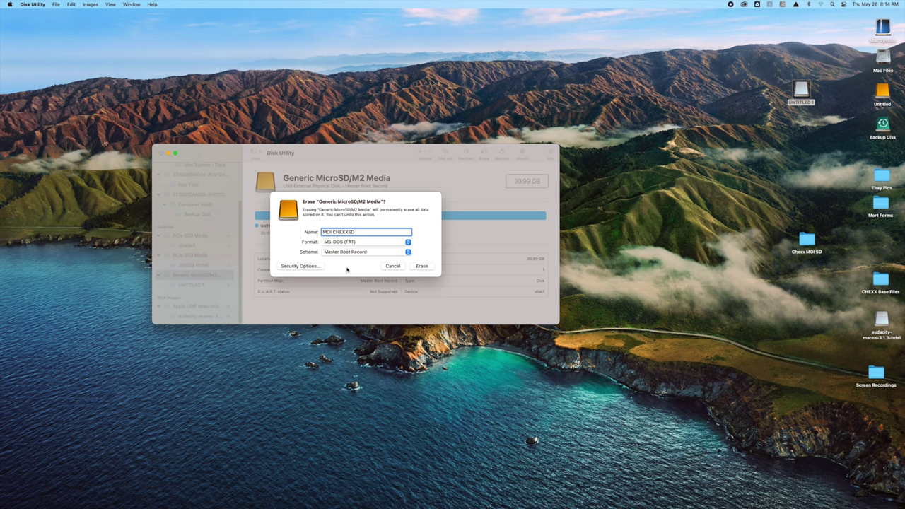
pyautogui.click(423, 266)
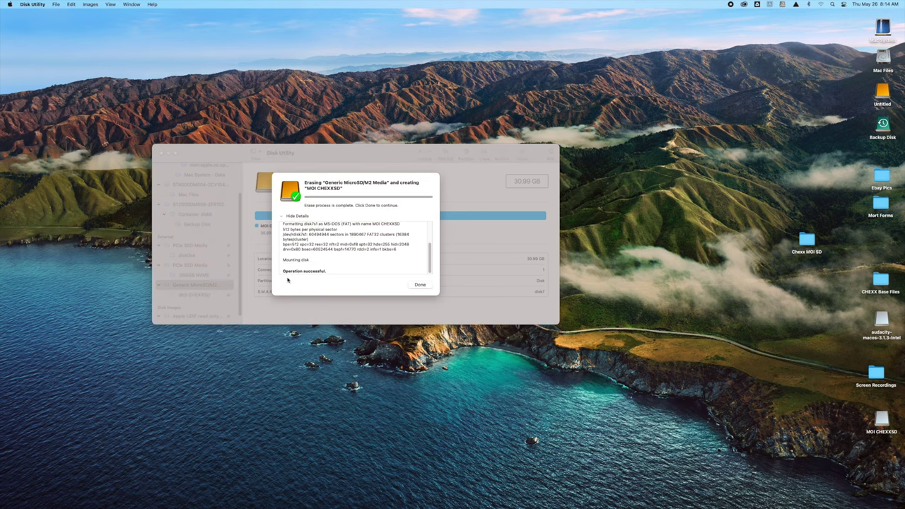
pyautogui.click(421, 284)
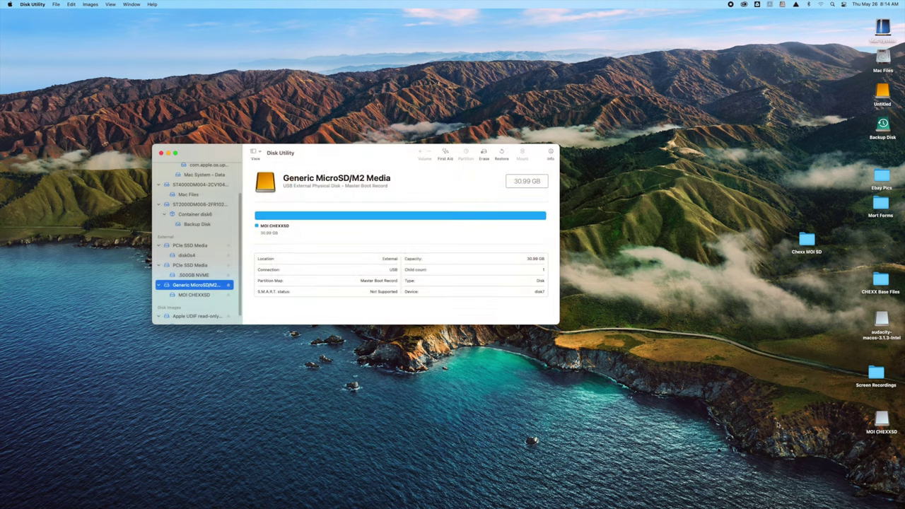
pyautogui.moveTo(872, 425); pyautogui.dragTo(809, 120)
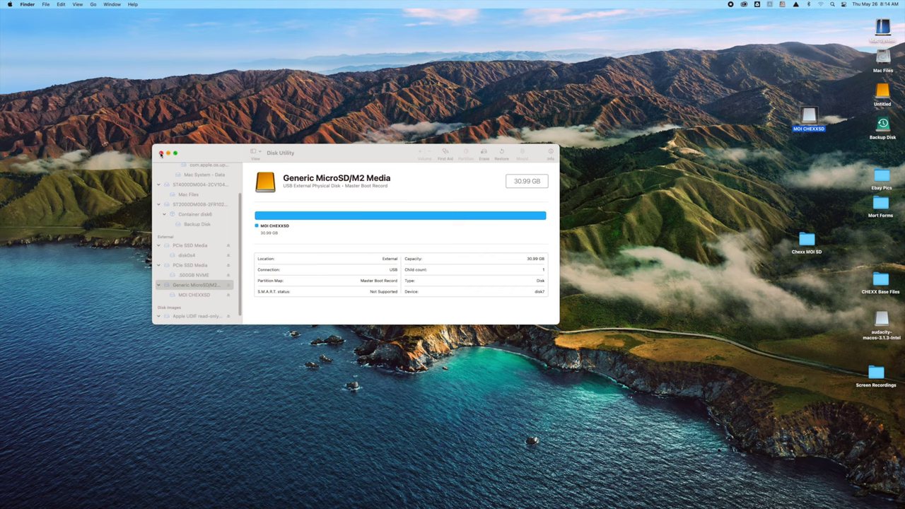
pyautogui.click(160, 154)
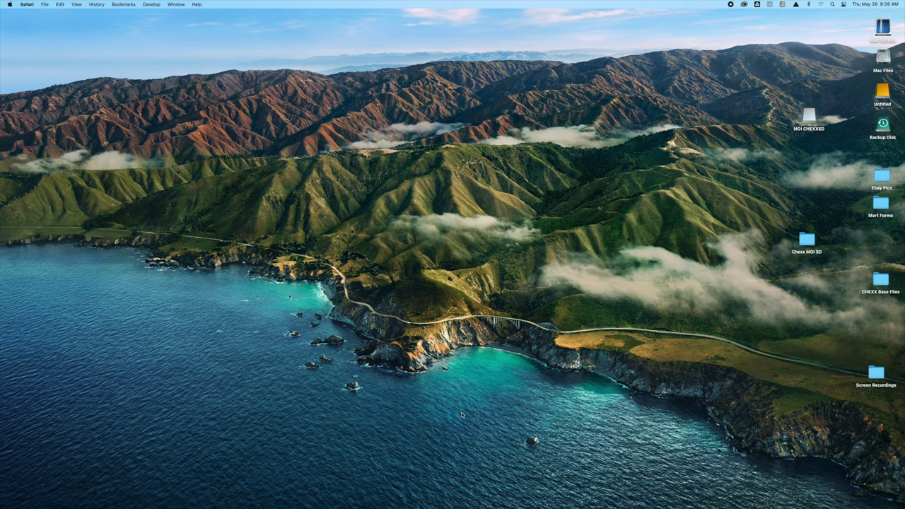
# Bring the Safari window back from the Dock.
pyautogui.moveTo(464, 504)
pyautogui.moveTo(375, 505)
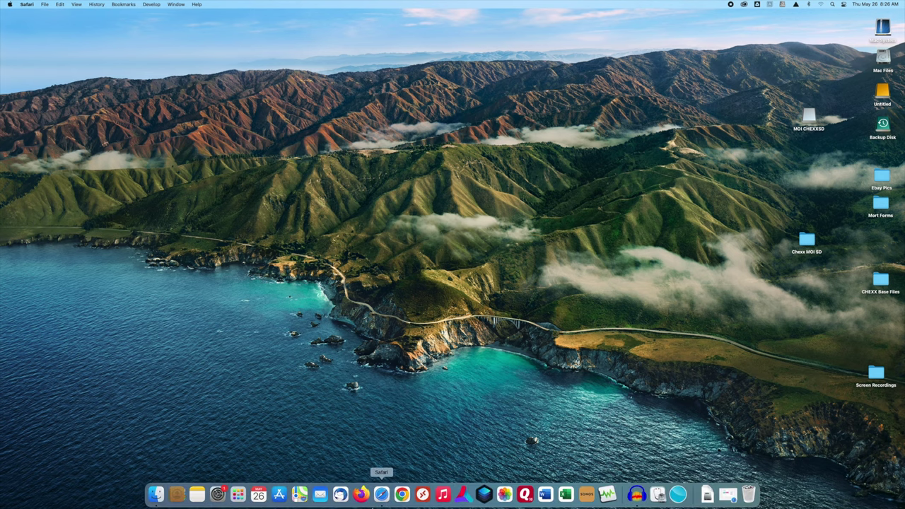
pyautogui.click(382, 495)
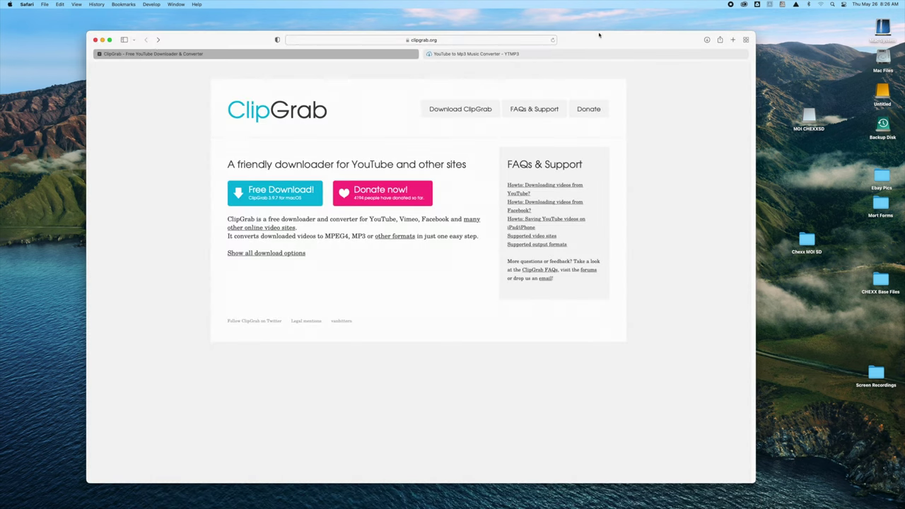
# Load youtube.com in a new Safari tab.
pyautogui.click(733, 39)
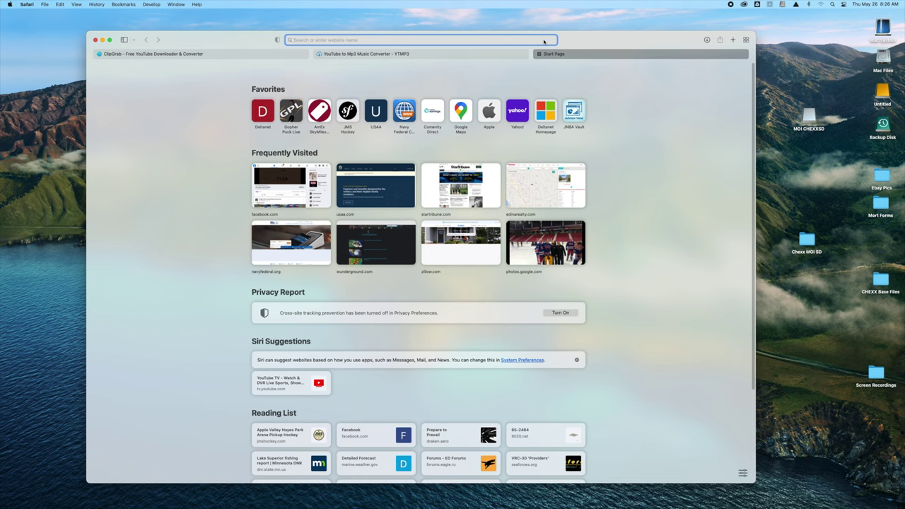
pyautogui.write('youtube.com')
pyautogui.press('Return')
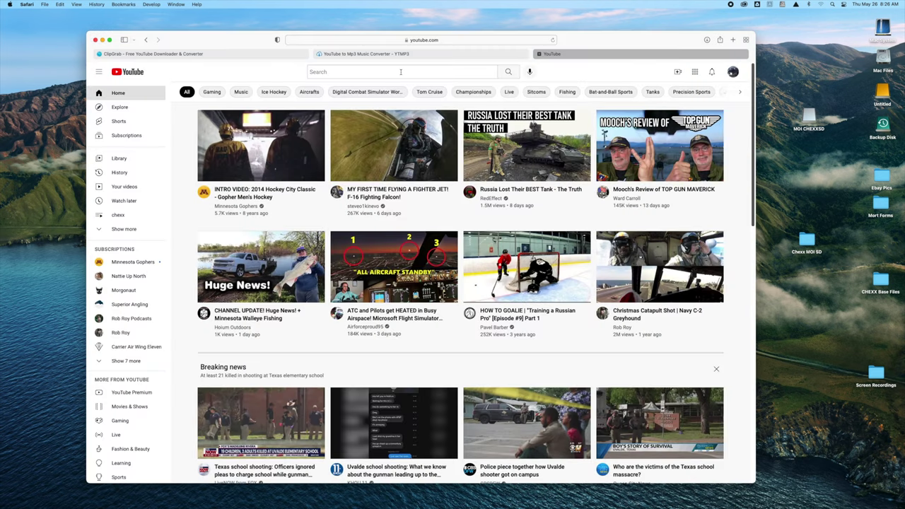
# Search 'do you believe in miracles' and open the Final Minute of the 'Miracle on Ice' video.
pyautogui.click(400, 71)
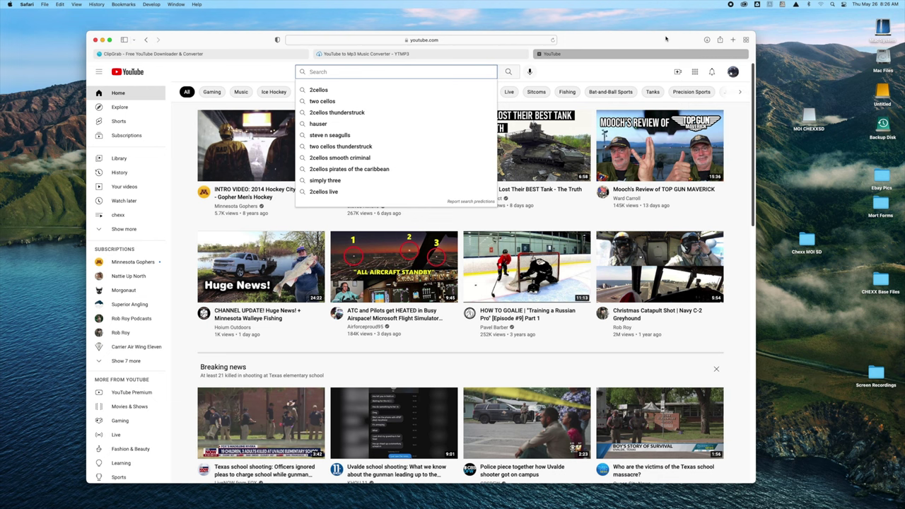
pyautogui.write('do ')
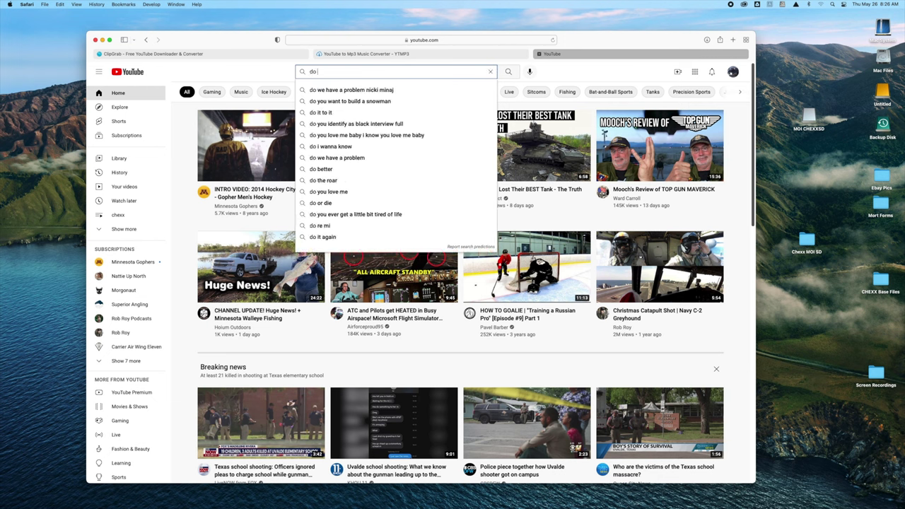
pyautogui.write('you believ')
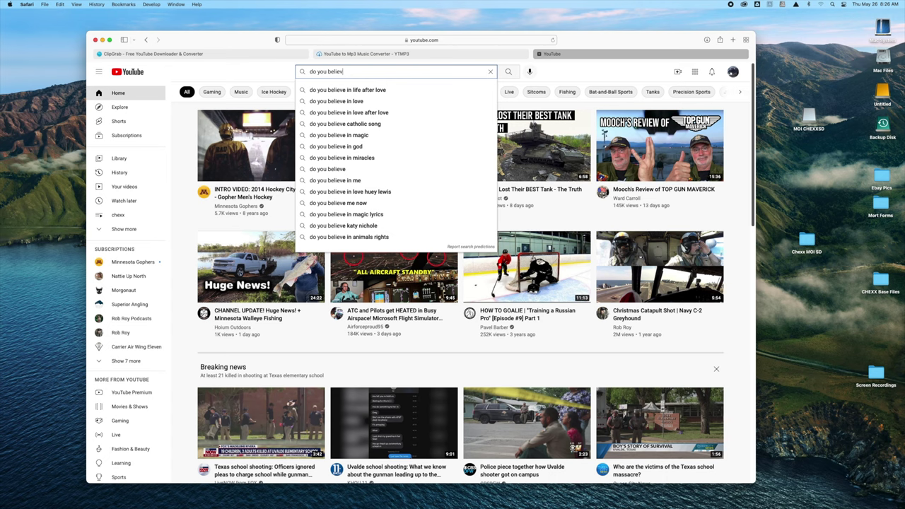
pyautogui.write('e in miracles')
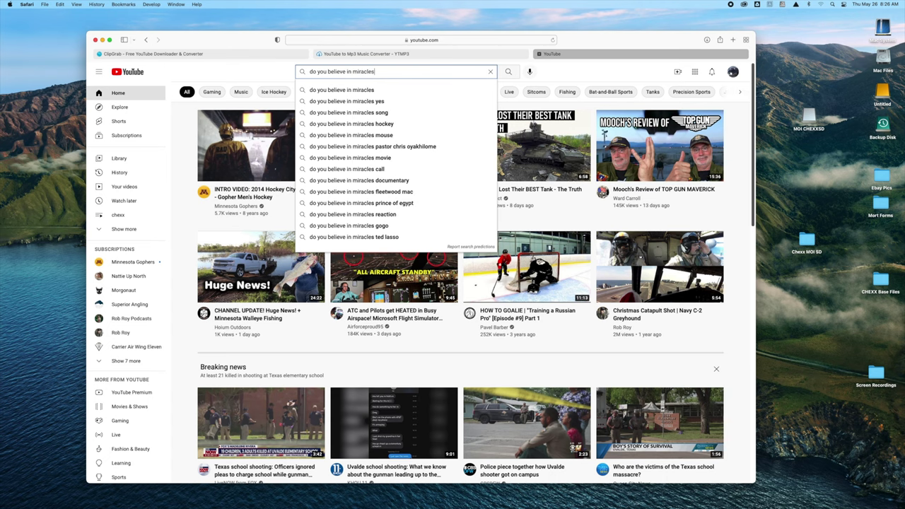
pyautogui.press('Return')
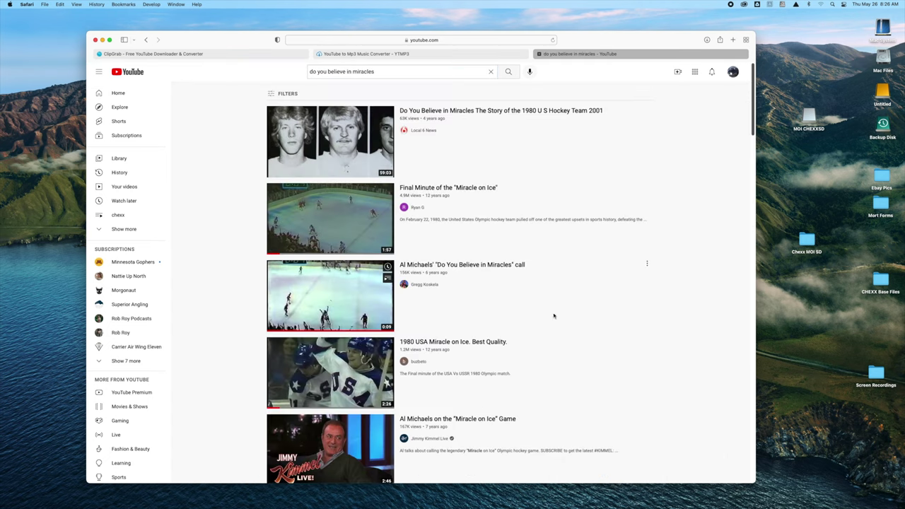
pyautogui.scroll(-4, 471, 339)
pyautogui.scroll(4, 472, 339)
pyautogui.click(418, 188)
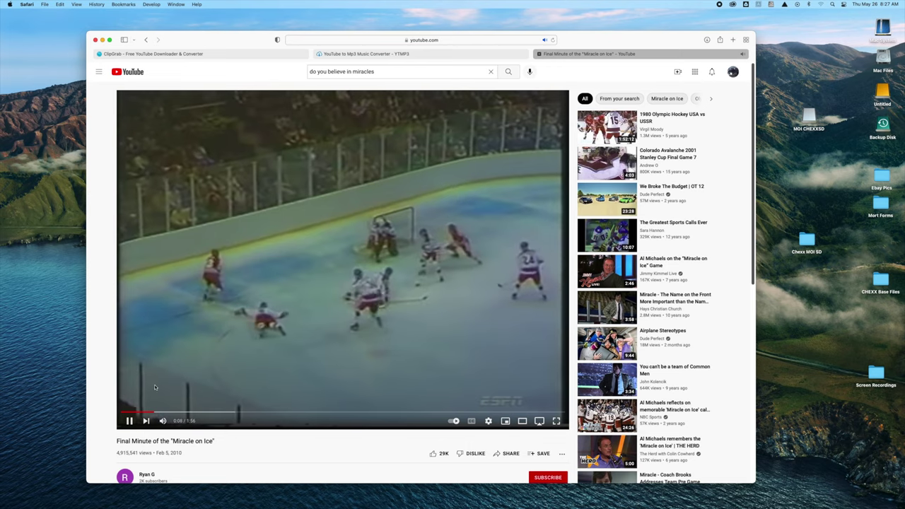
# Pause the video and shift the browser window up and to the right.
pyautogui.click(130, 421)
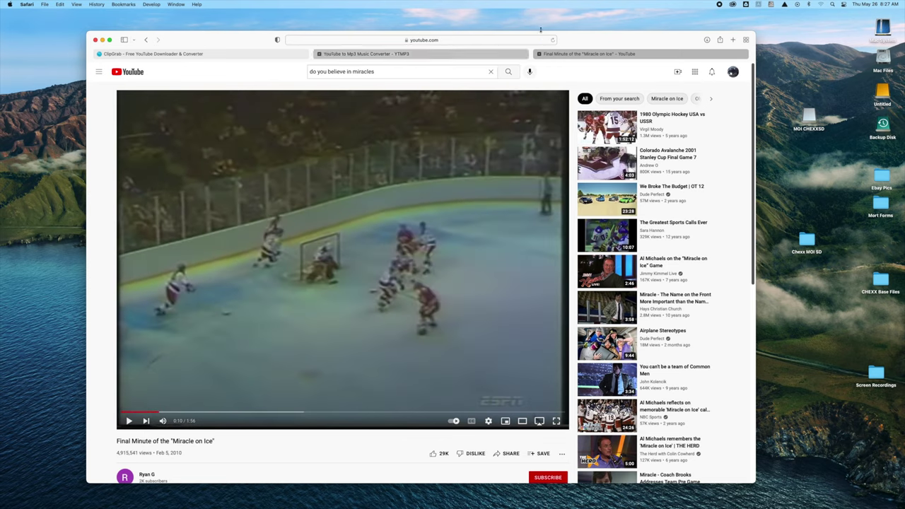
pyautogui.moveTo(584, 39); pyautogui.dragTo(596, 23)
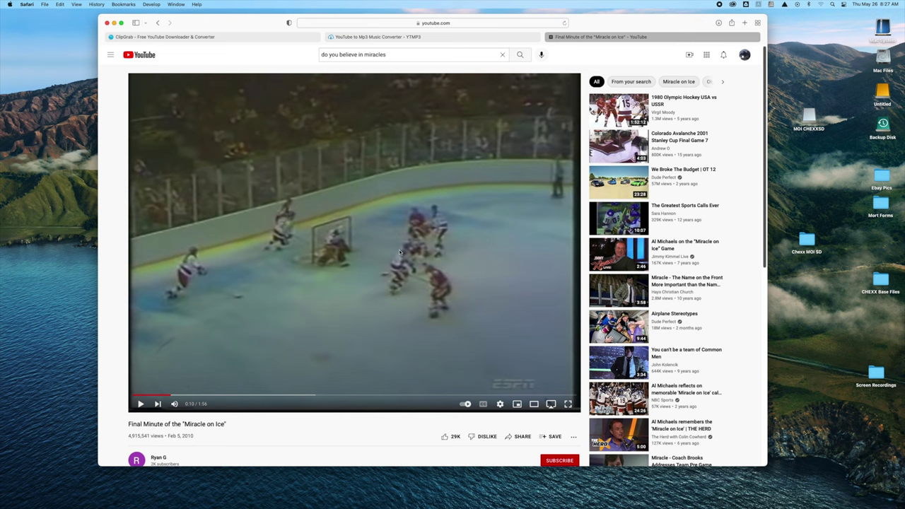
pyautogui.scroll(-1, 401, 248)
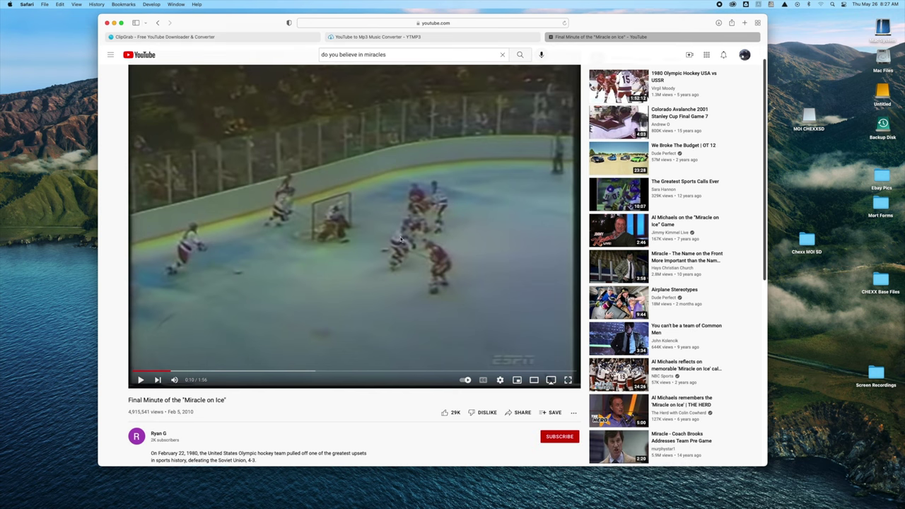
pyautogui.scroll(-2, 402, 240)
# Copy the video's youtu.be short link from the Share dialog, then close it.
pyautogui.click(523, 370)
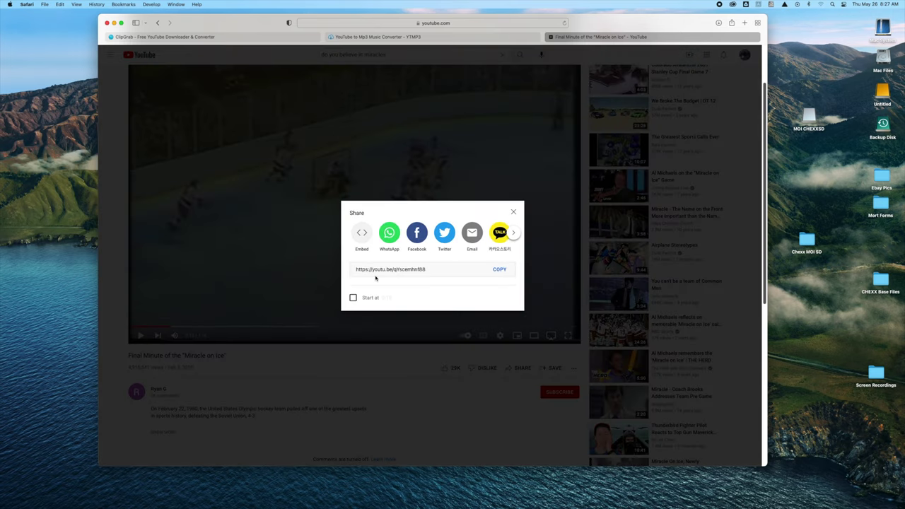
pyautogui.click(500, 270)
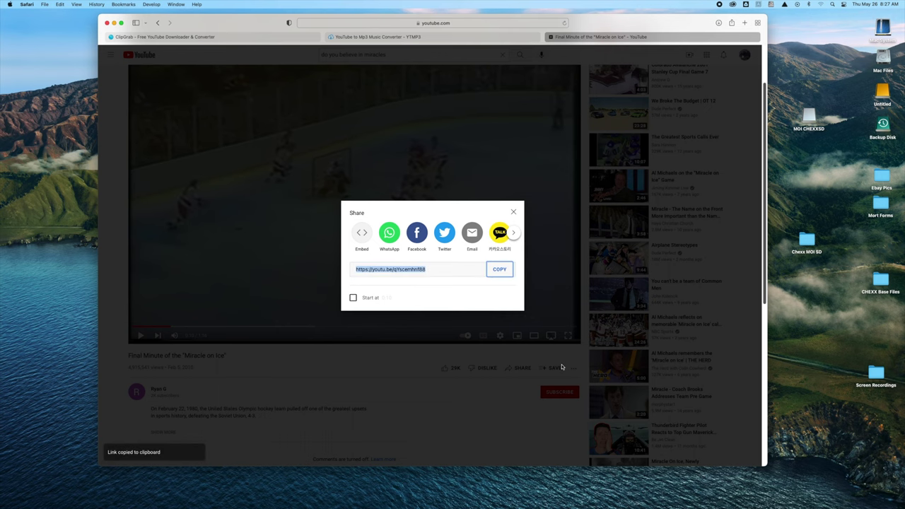
pyautogui.click(514, 212)
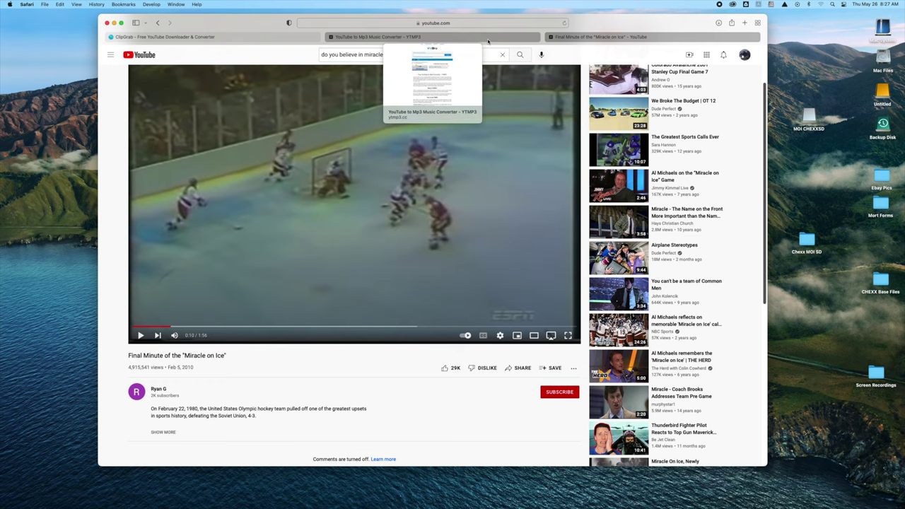
pyautogui.click(488, 39)
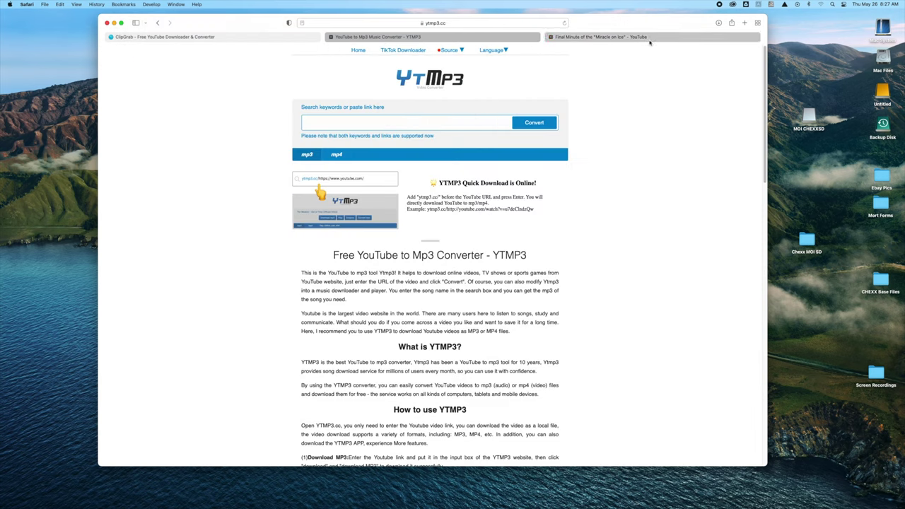
# Paste the copied video link into YTMP3 and download the converted mp3.
pyautogui.moveTo(652, 19); pyautogui.dragTo(657, 20)
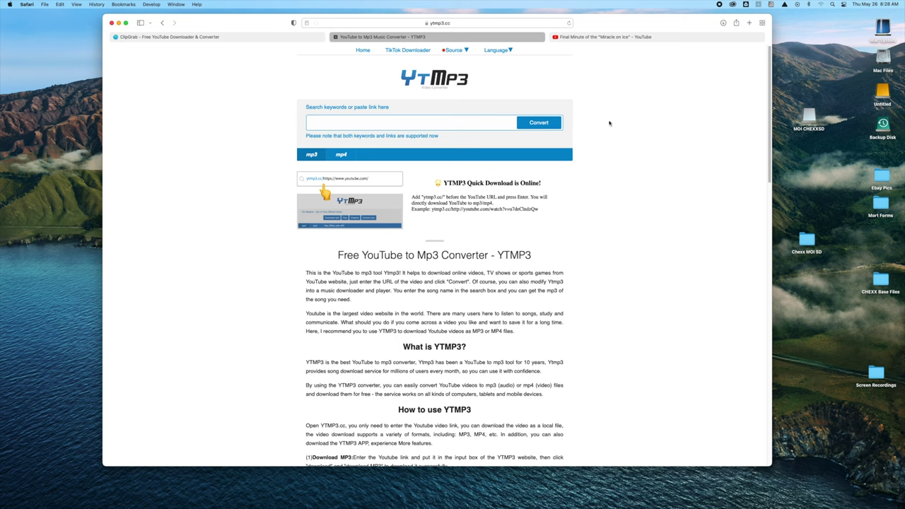
pyautogui.rightClick(370, 129)
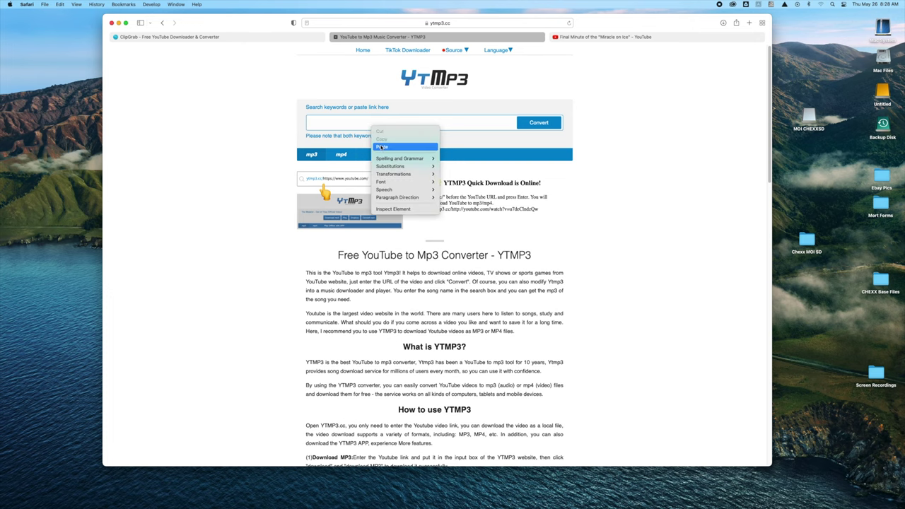
pyautogui.click(385, 132)
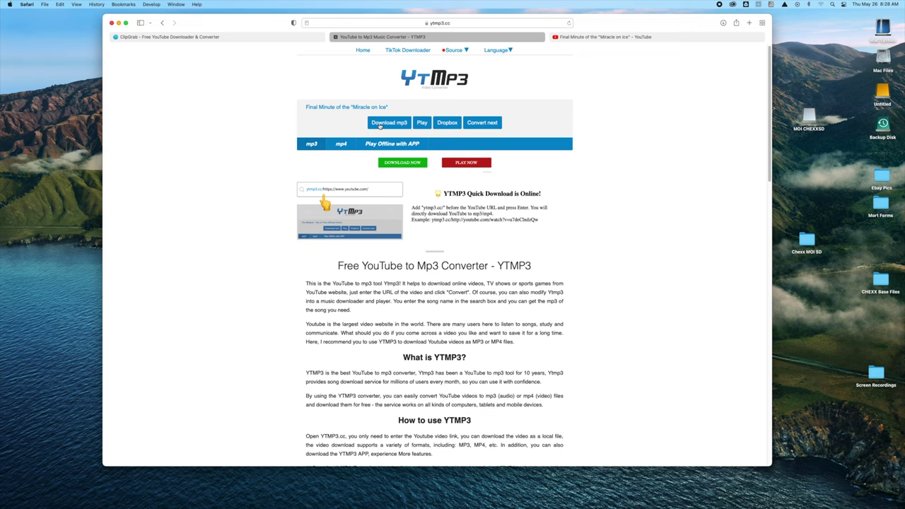
pyautogui.click(380, 123)
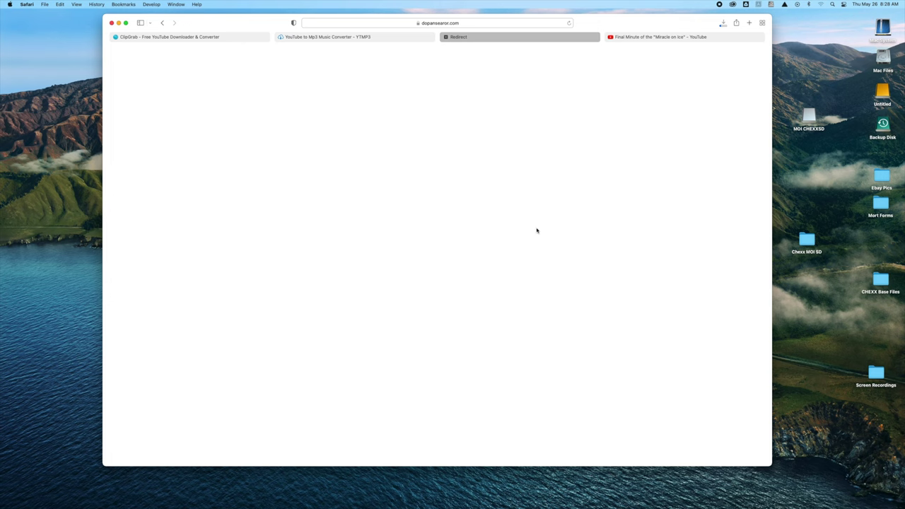
# Drag the downloaded Miracle on Ice mp3 from the Downloads stack onto the desktop.
pyautogui.moveTo(709, 505)
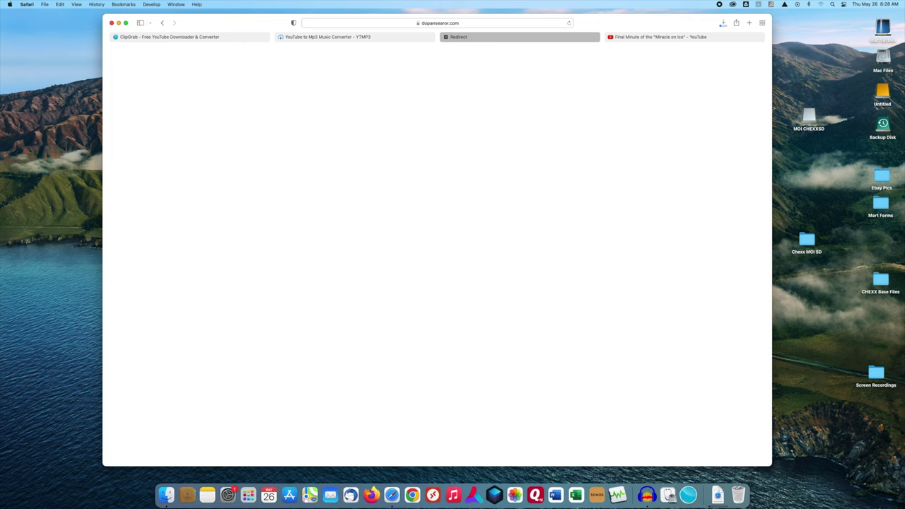
pyautogui.click(716, 498)
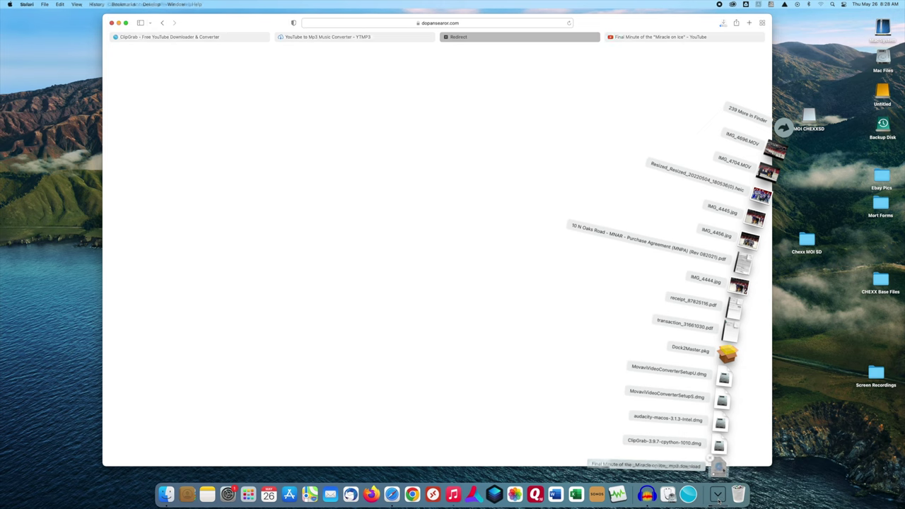
pyautogui.moveTo(718, 467); pyautogui.dragTo(815, 168)
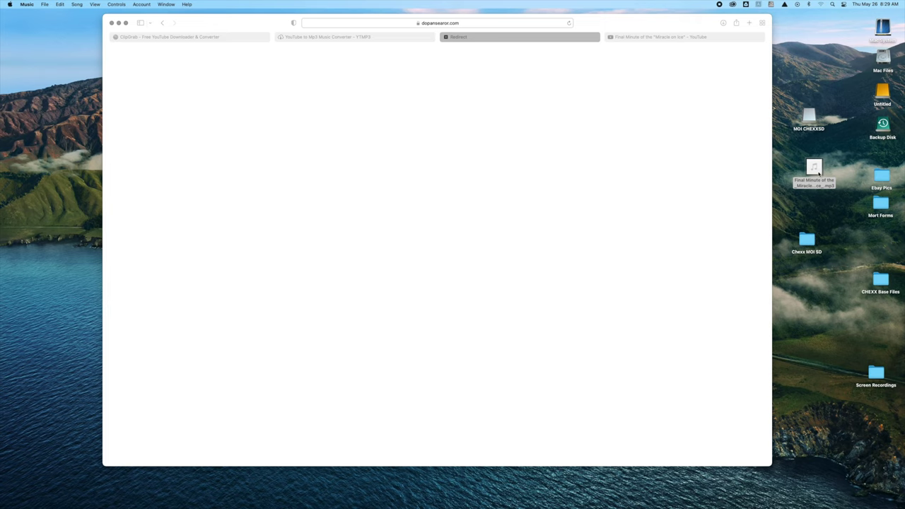
pyautogui.moveTo(815, 173)
pyautogui.mouseDown()
pyautogui.moveTo(805, 167)
pyautogui.moveTo(813, 168)
pyautogui.mouseUp()
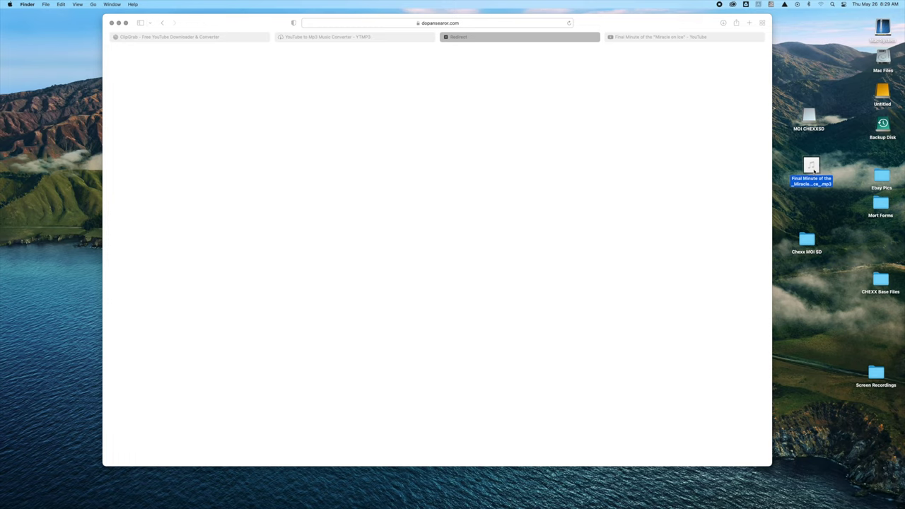
# Close the blank redirect tab and the YTMP3 converter tab in Safari.
pyautogui.click(447, 39)
pyautogui.click(446, 39)
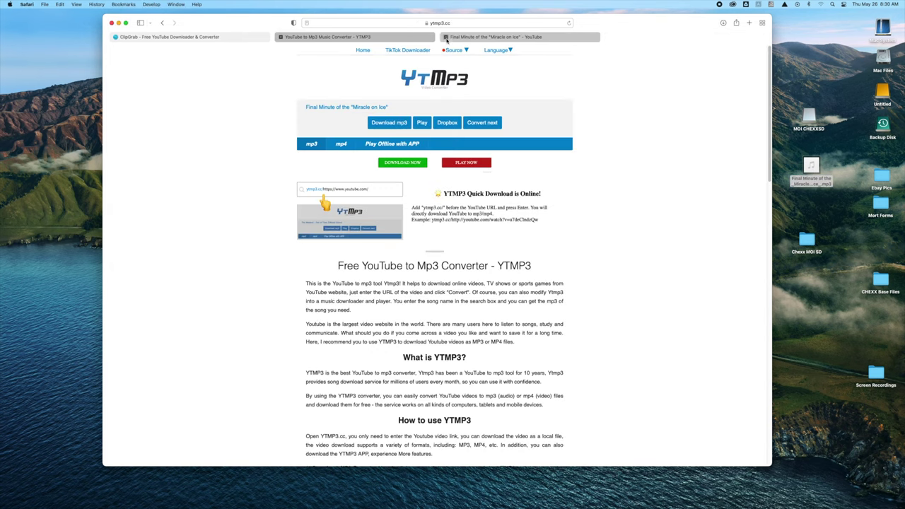
pyautogui.click(281, 37)
# Download ClipGrab from clipgrab.org without making a donation.
pyautogui.click(223, 38)
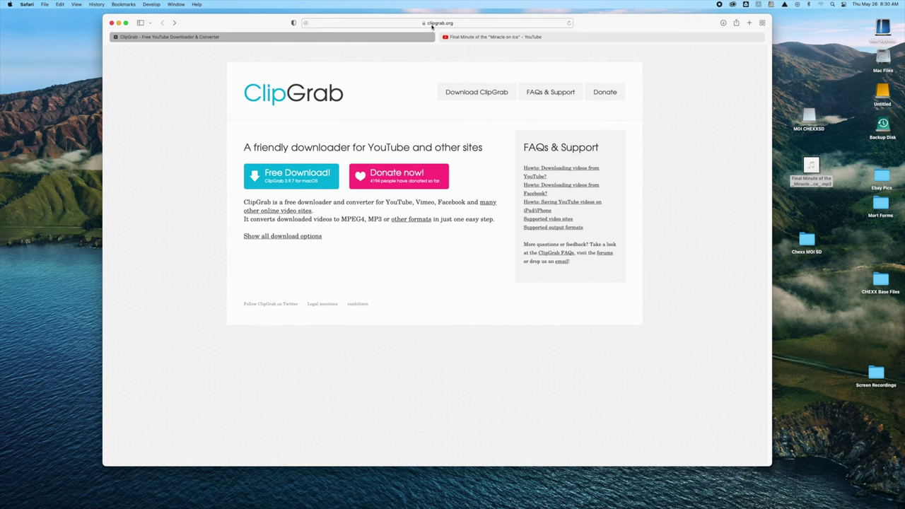
pyautogui.click(319, 173)
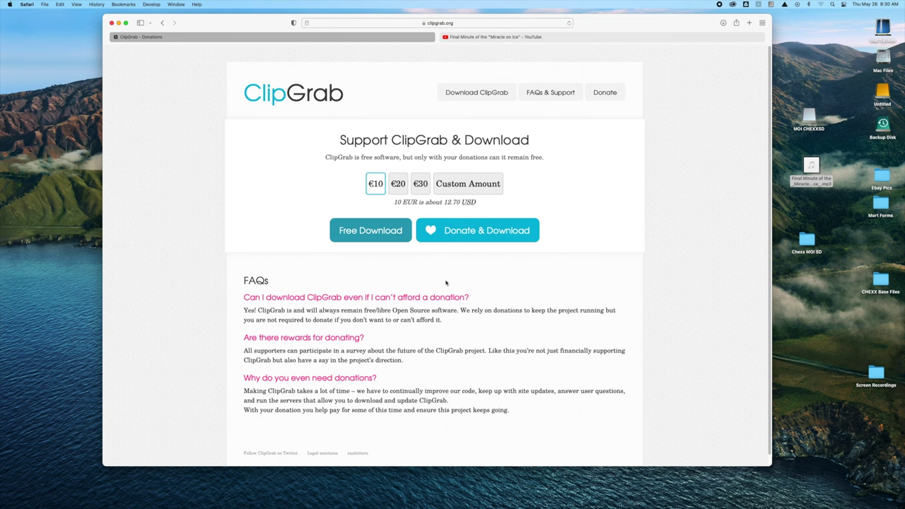
pyautogui.click(367, 227)
pyautogui.moveTo(368, 507)
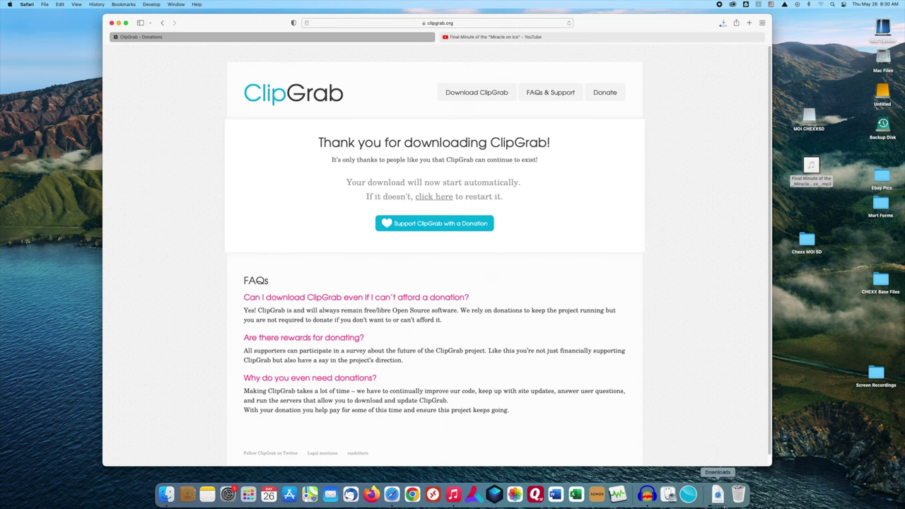
pyautogui.click(718, 496)
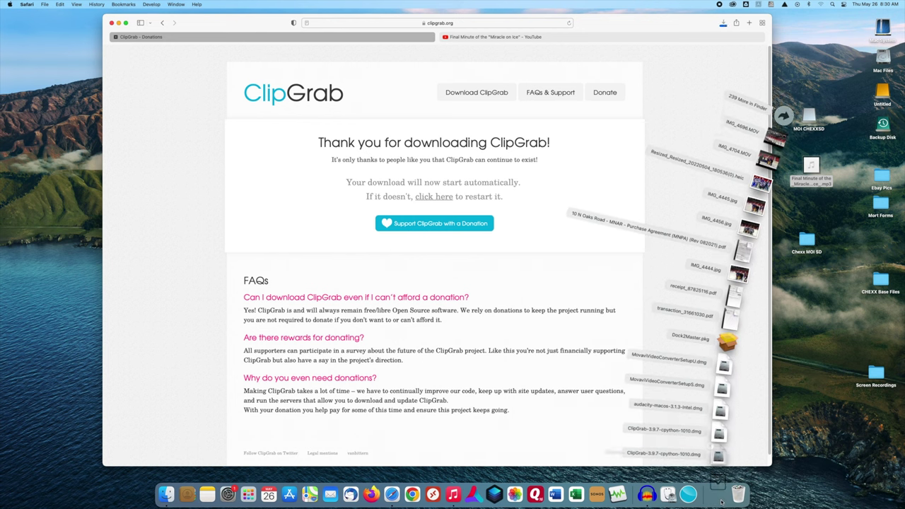
# Drag the ClipGrab disk image onto the desktop and move it to the Trash.
pyautogui.moveTo(719, 470); pyautogui.dragTo(828, 401)
pyautogui.click(828, 398)
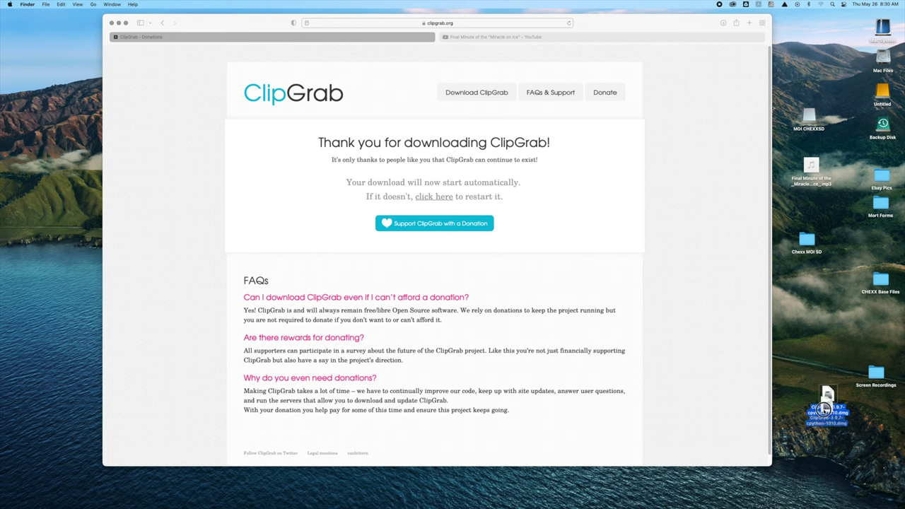
pyautogui.moveTo(778, 504)
pyautogui.press('super+BackSpace')
# Close the ClipGrab tab, leaving only the Miracle on Ice YouTube page.
pyautogui.moveTo(260, 29); pyautogui.dragTo(248, 24)
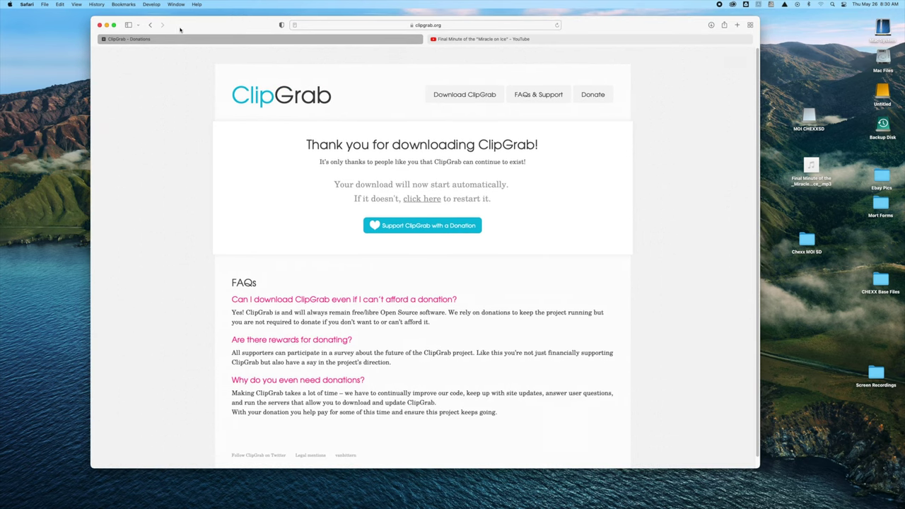
pyautogui.moveTo(180, 30); pyautogui.dragTo(174, 29)
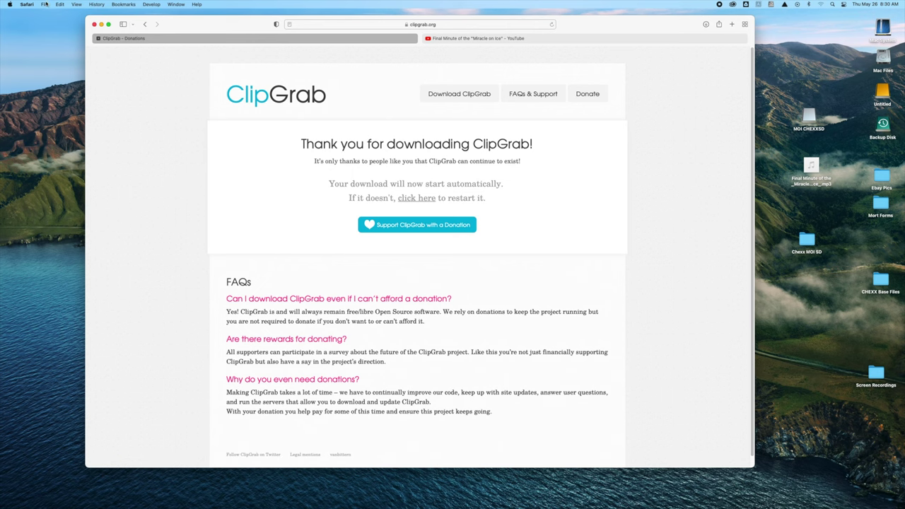
pyautogui.click(98, 38)
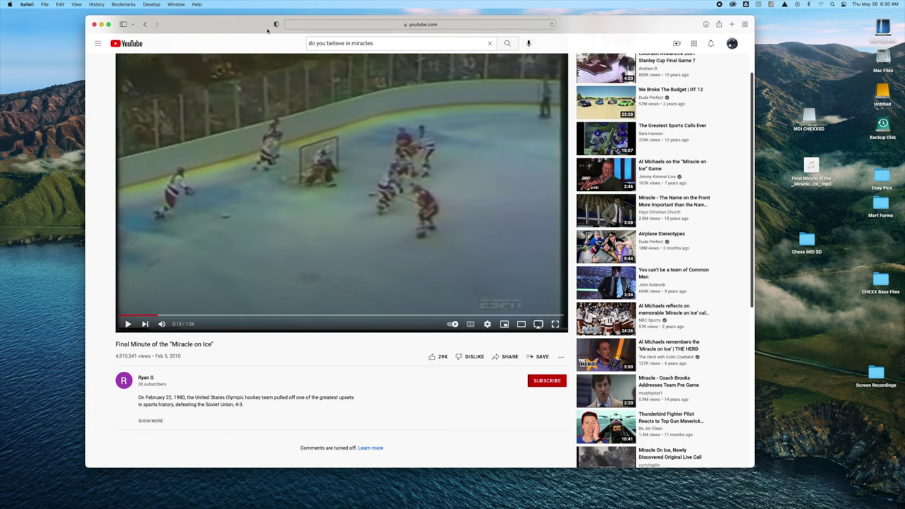
pyautogui.moveTo(244, 26); pyautogui.dragTo(230, 34)
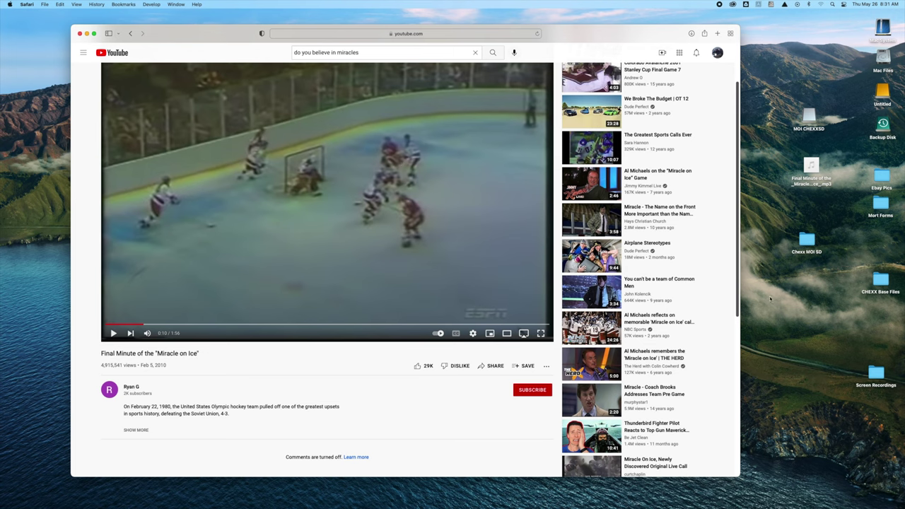
pyautogui.click(832, 4)
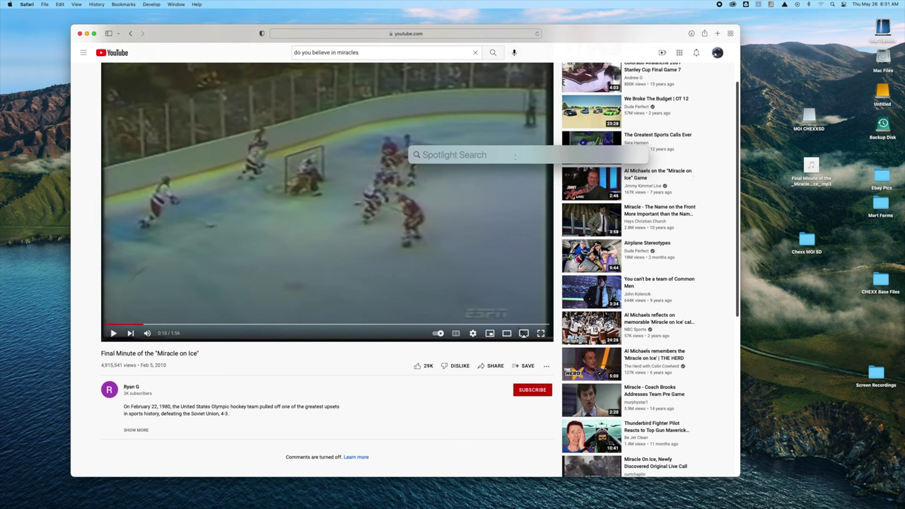
# Launch ClipGrab with 'clip' in search and paste the copied video link.
pyautogui.write('clipGrab')
pyautogui.press('Return')
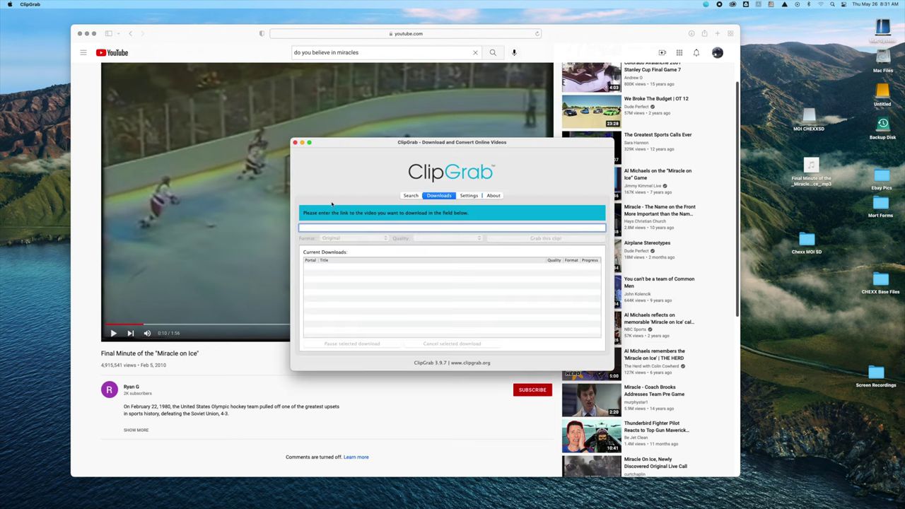
pyautogui.moveTo(360, 141); pyautogui.dragTo(328, 107)
pyautogui.rightClick(292, 199)
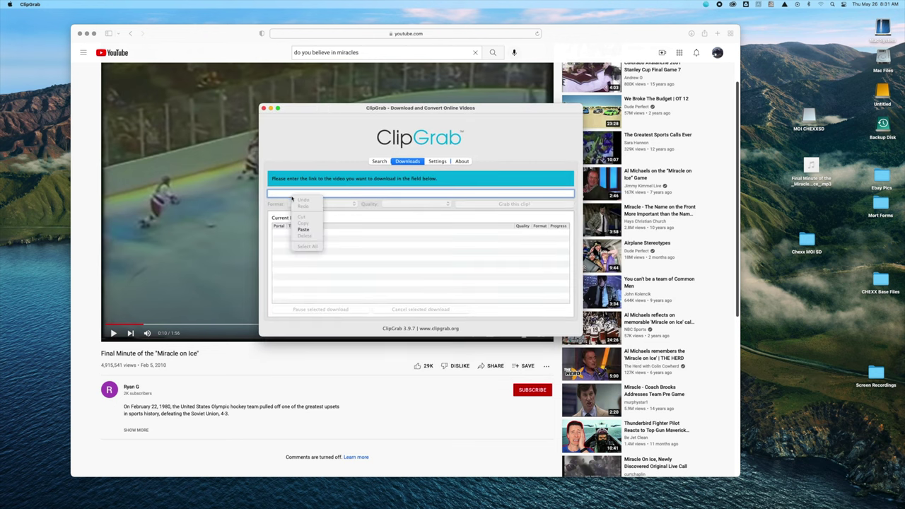
pyautogui.click(303, 229)
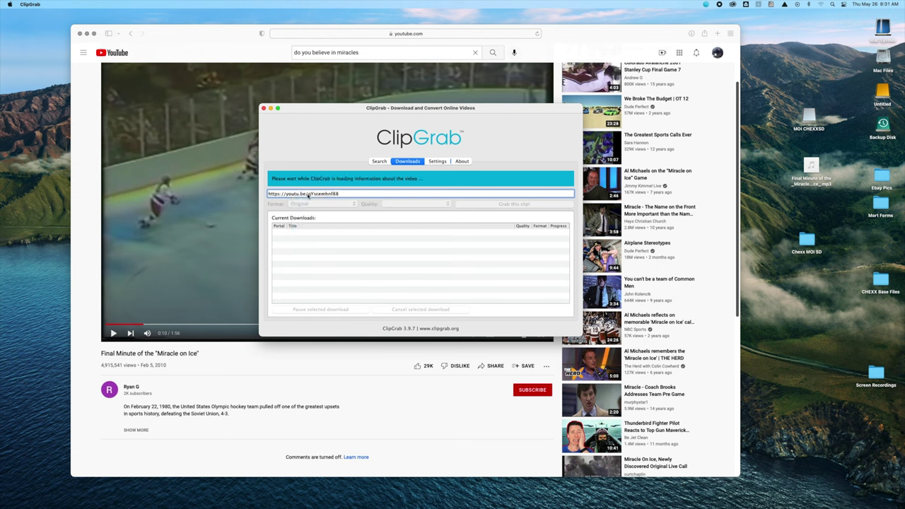
# Keep 480p, choose MP3 (audio only), and grab the clip to the Desktop.
pyautogui.click(431, 204)
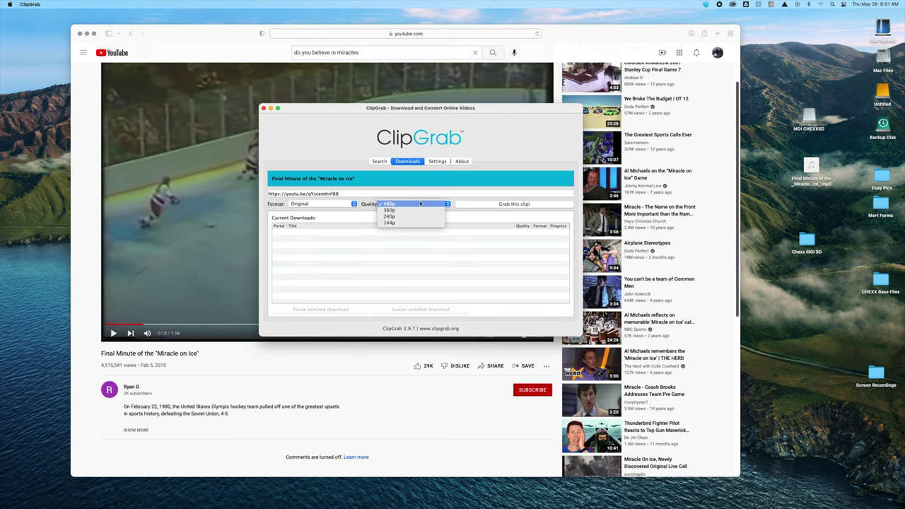
pyautogui.click(420, 204)
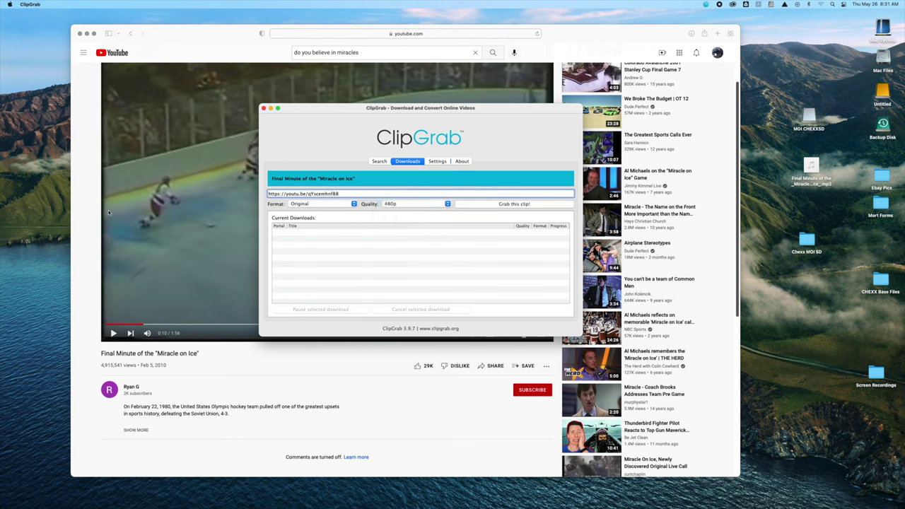
pyautogui.click(303, 204)
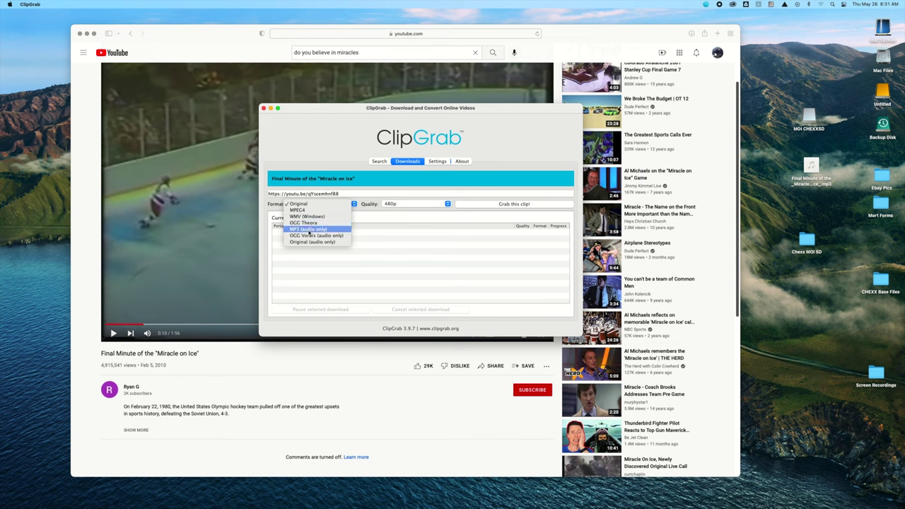
pyautogui.click(310, 231)
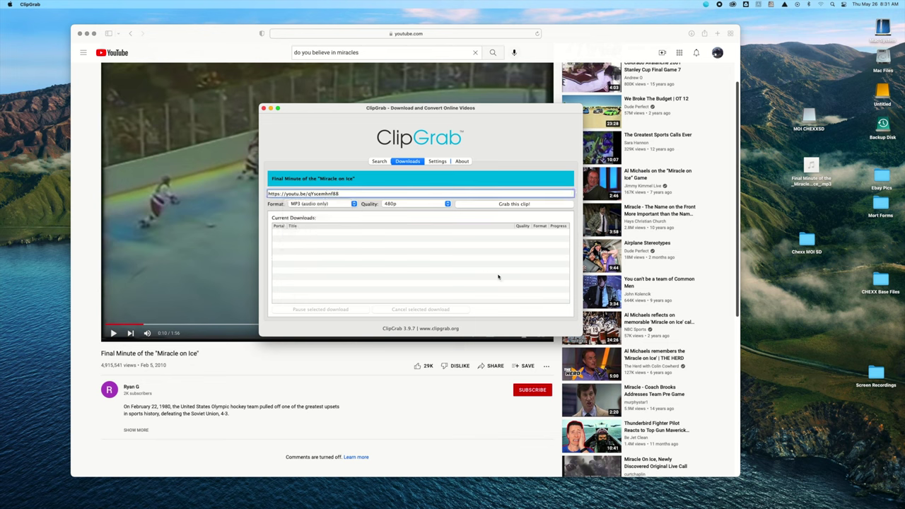
pyautogui.click(553, 205)
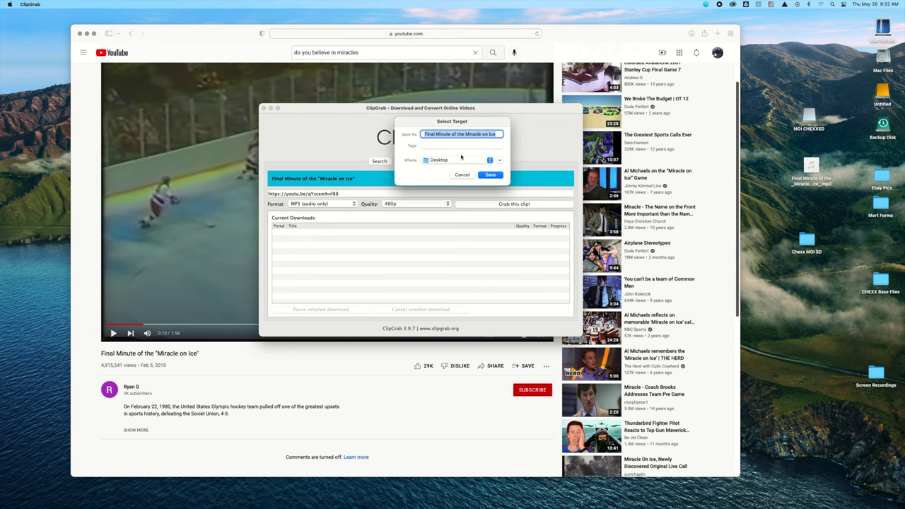
pyautogui.click(494, 177)
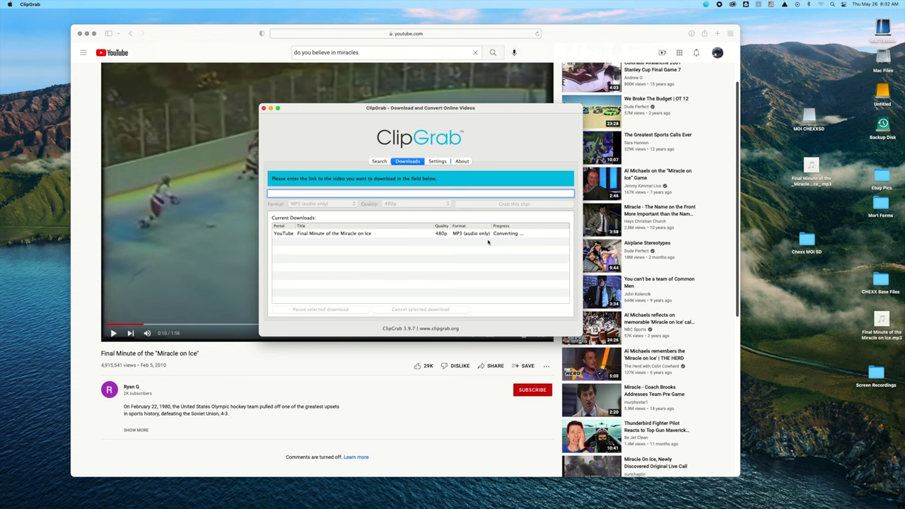
# Close ClipGrab after the MP3 finishes and trash the older duplicate mp3 on the desktop.
pyautogui.moveTo(597, 495)
pyautogui.moveTo(880, 322); pyautogui.dragTo(809, 289)
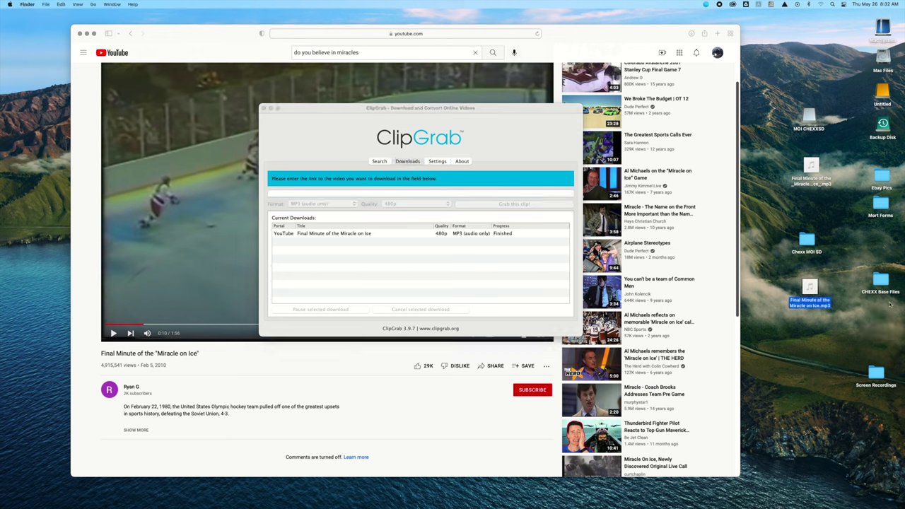
pyautogui.click(264, 108)
pyautogui.click(808, 170)
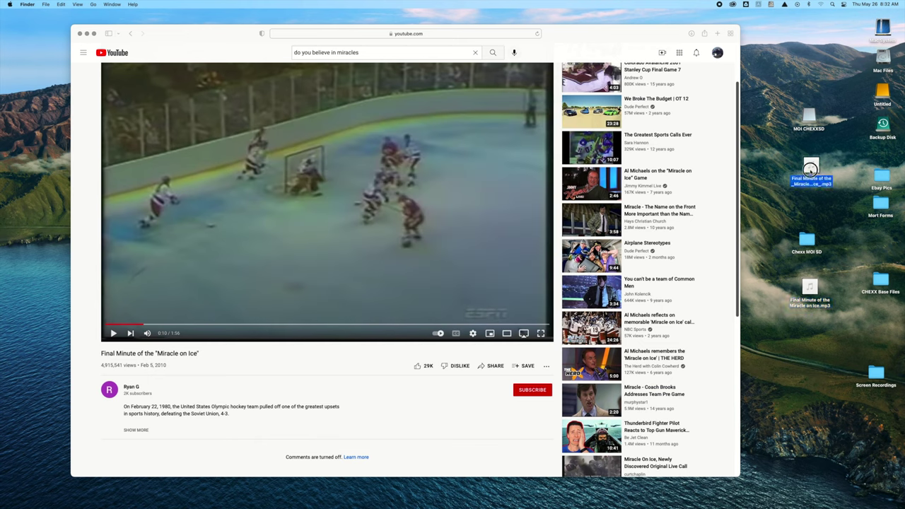
pyautogui.moveTo(811, 170); pyautogui.dragTo(733, 493)
pyautogui.click(813, 286)
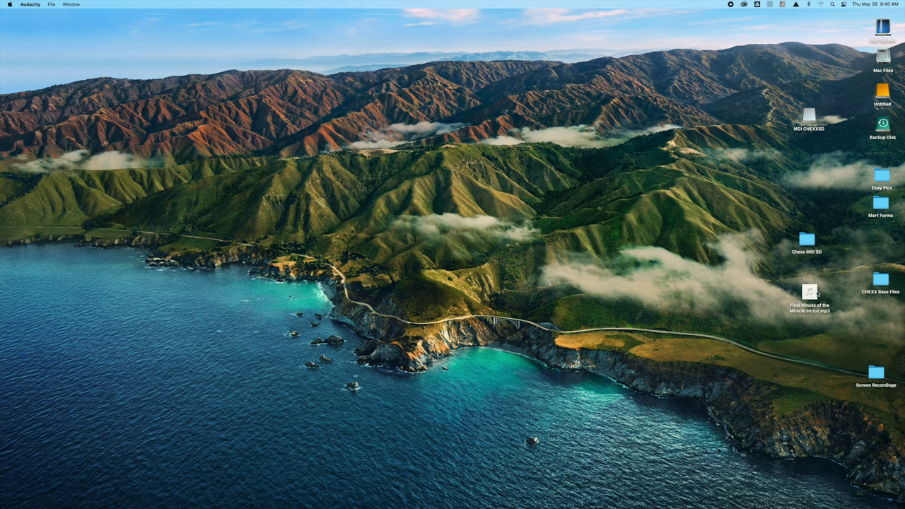
# Launch and enlarge Audacity, then drag in the Final Minute of the Miracle on Ice mp3.
pyautogui.moveTo(718, 504)
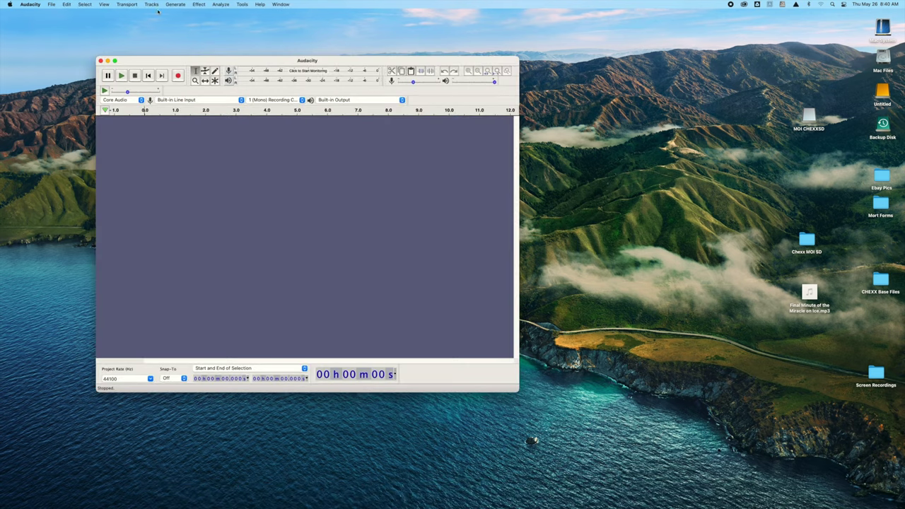
pyautogui.moveTo(163, 58); pyautogui.dragTo(161, 27)
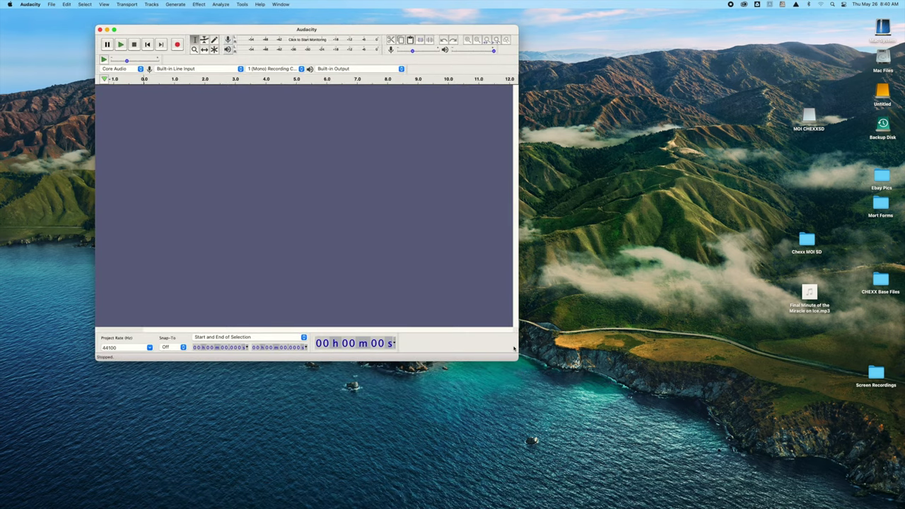
pyautogui.moveTo(514, 357); pyautogui.dragTo(672, 418)
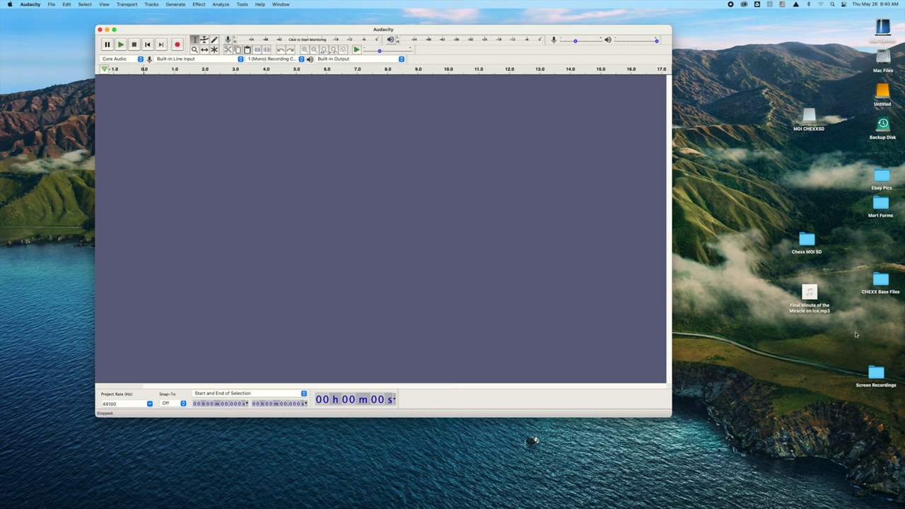
pyautogui.moveTo(809, 296)
pyautogui.moveTo(809, 295); pyautogui.dragTo(188, 222)
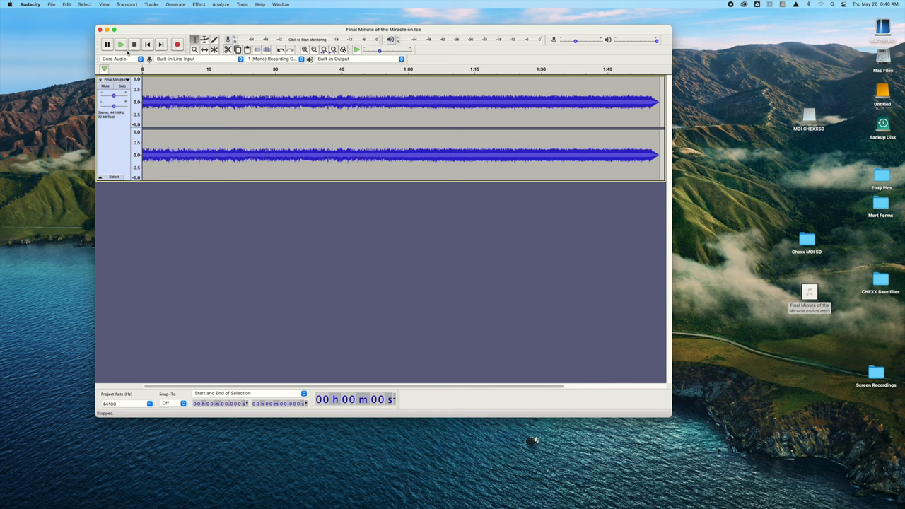
# Preview the clip from the start and from about 44 s, then select 50 s to 1:15.
pyautogui.click(121, 44)
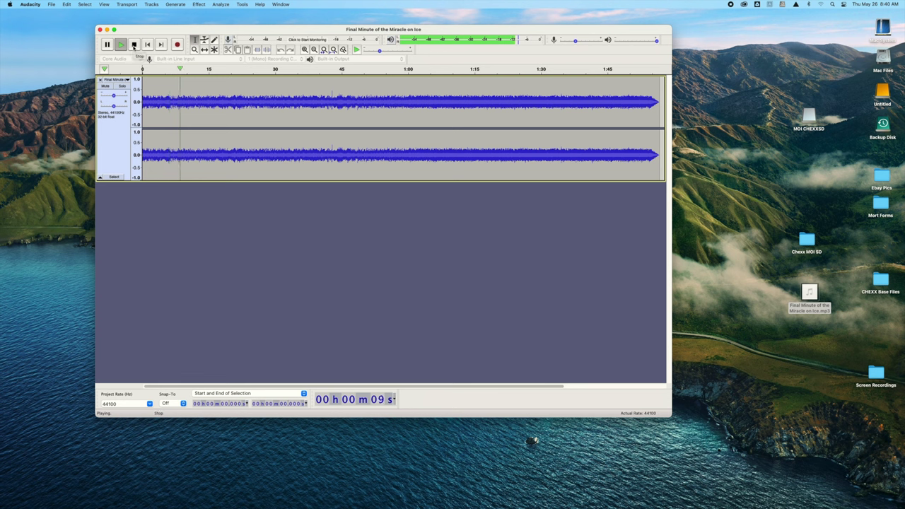
pyautogui.click(134, 44)
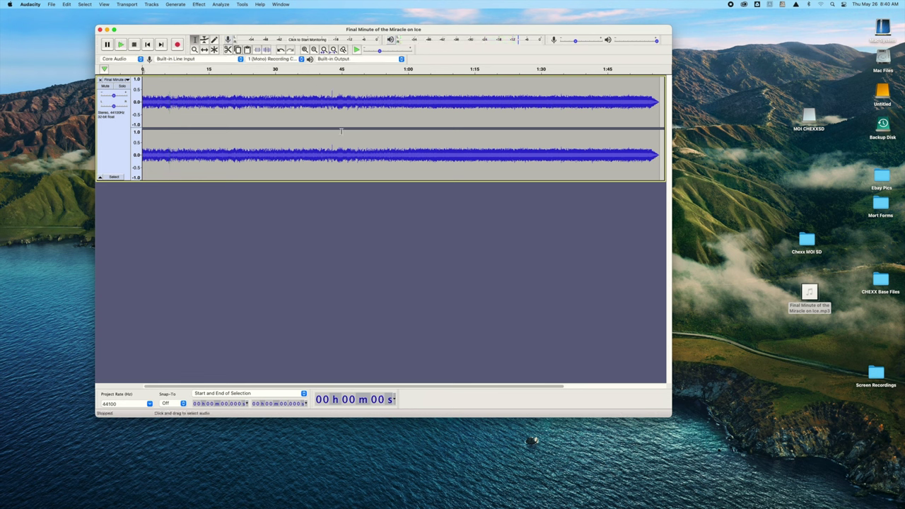
pyautogui.click(334, 92)
pyautogui.click(121, 45)
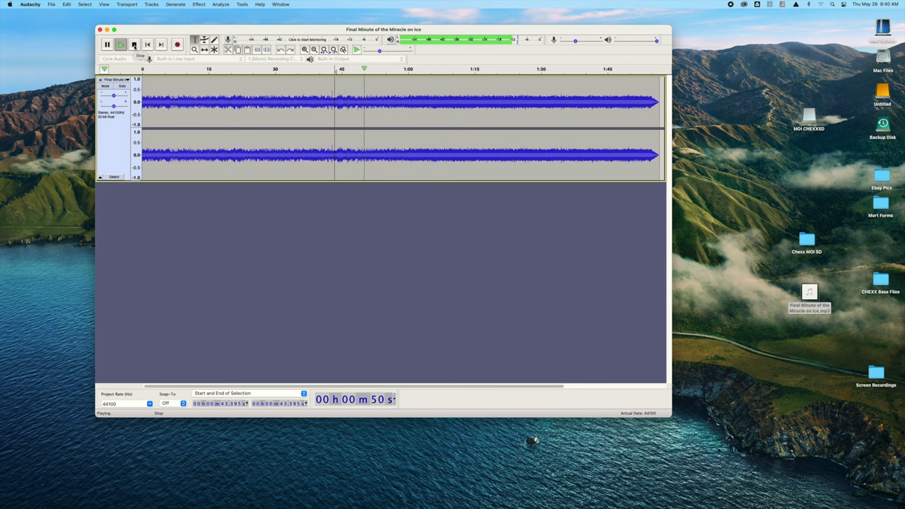
pyautogui.click(134, 45)
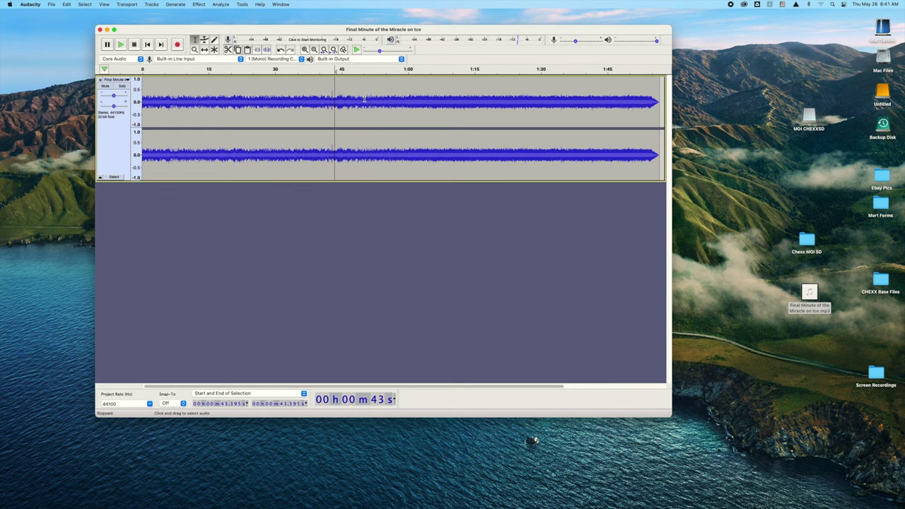
pyautogui.moveTo(365, 99); pyautogui.dragTo(476, 98)
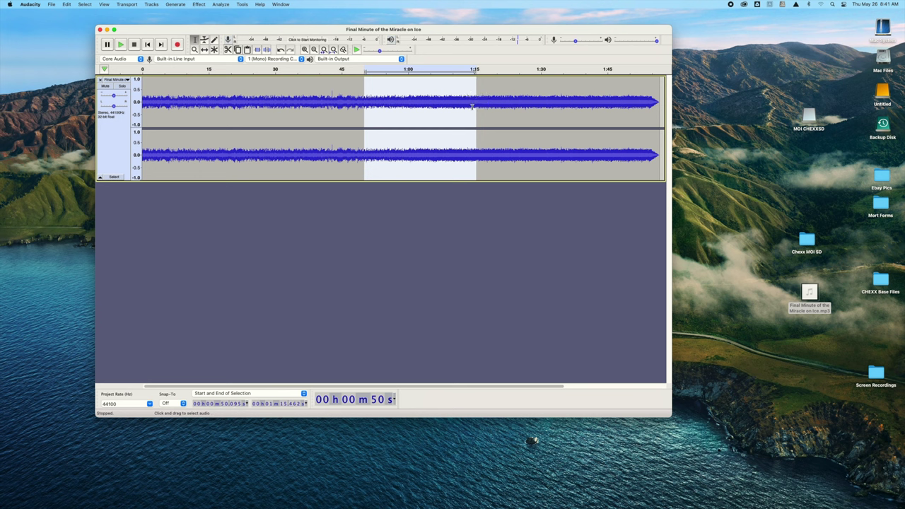
# Cut the 50 s–1:15 excerpt, close the full-length track, and paste the excerpt as a new track.
pyautogui.click(65, 4)
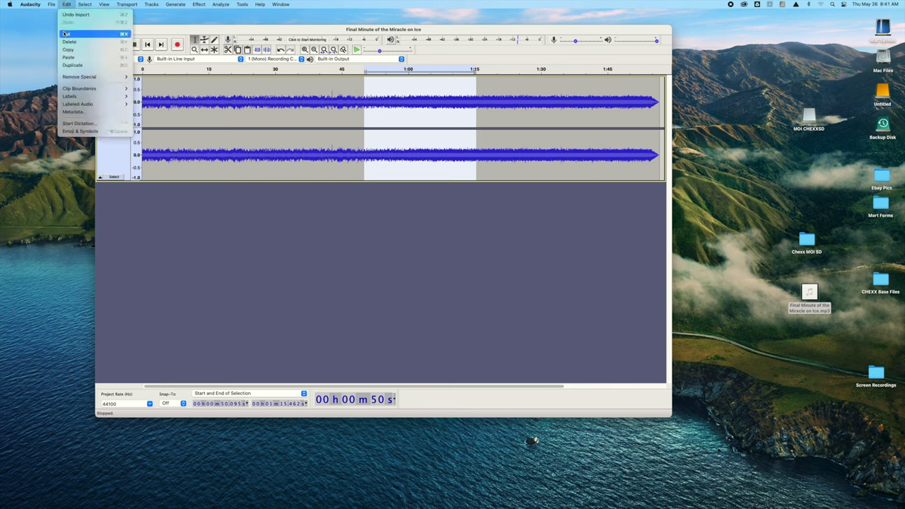
pyautogui.click(65, 33)
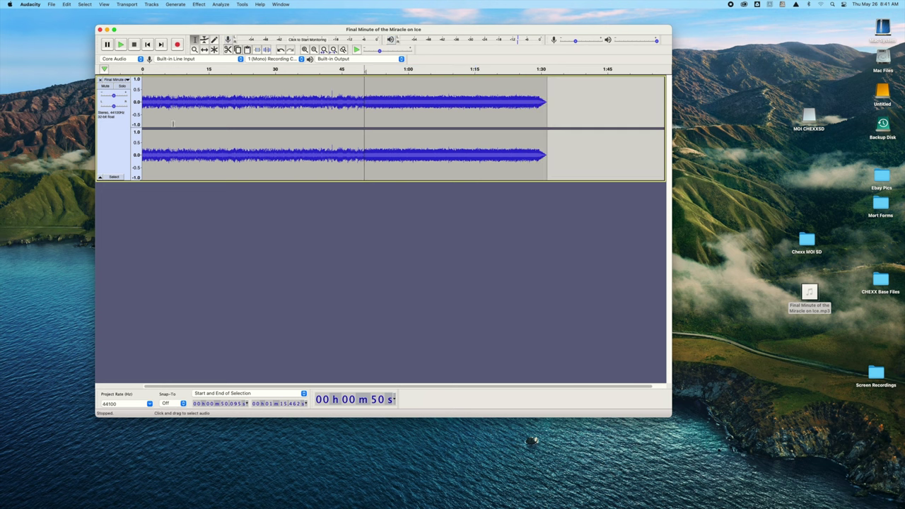
pyautogui.click(101, 79)
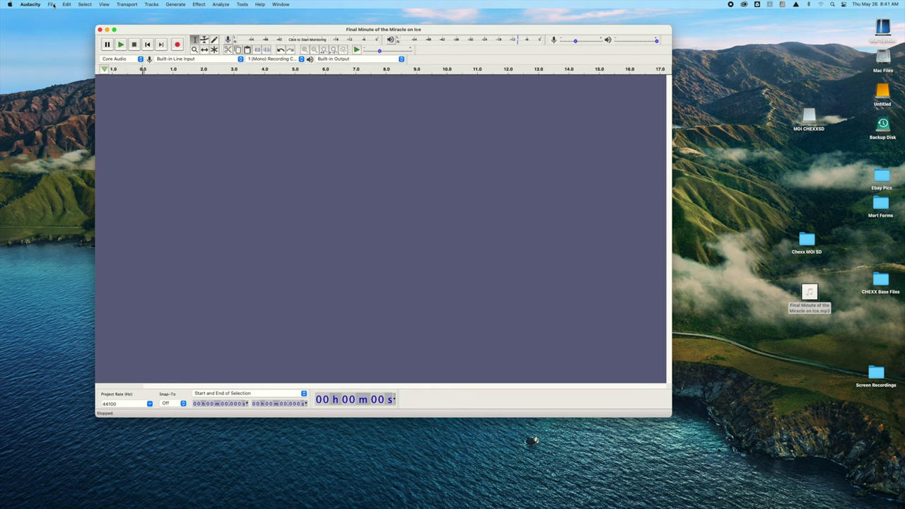
pyautogui.click(90, 5)
pyautogui.moveTo(67, 5)
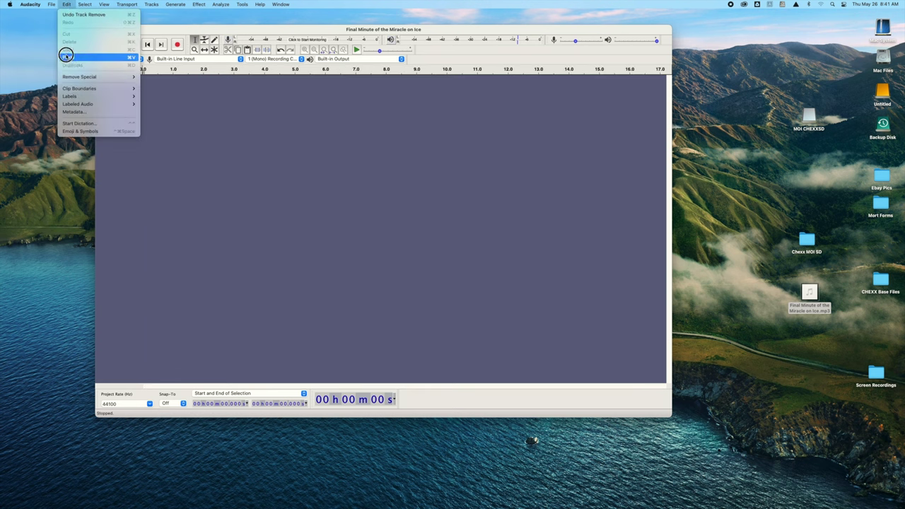
pyautogui.click(66, 57)
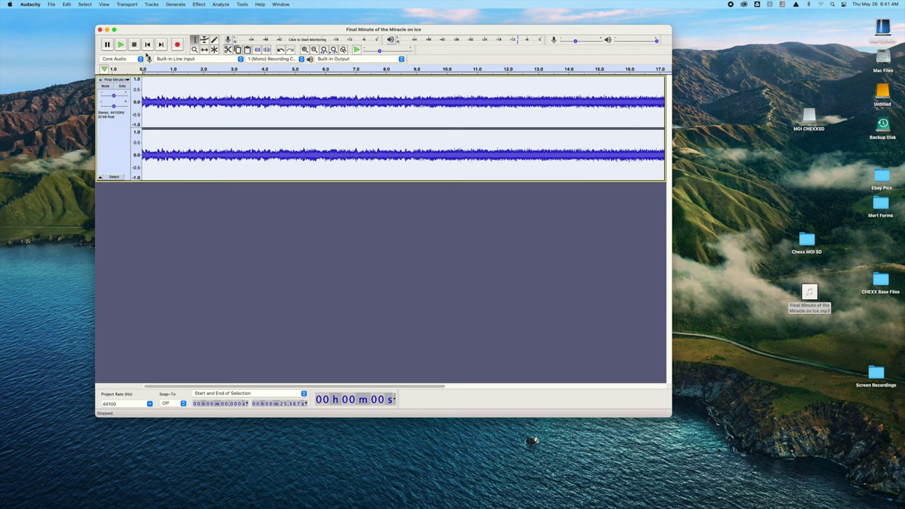
# Play the excerpt and delete all audio after 13 seconds.
pyautogui.click(121, 45)
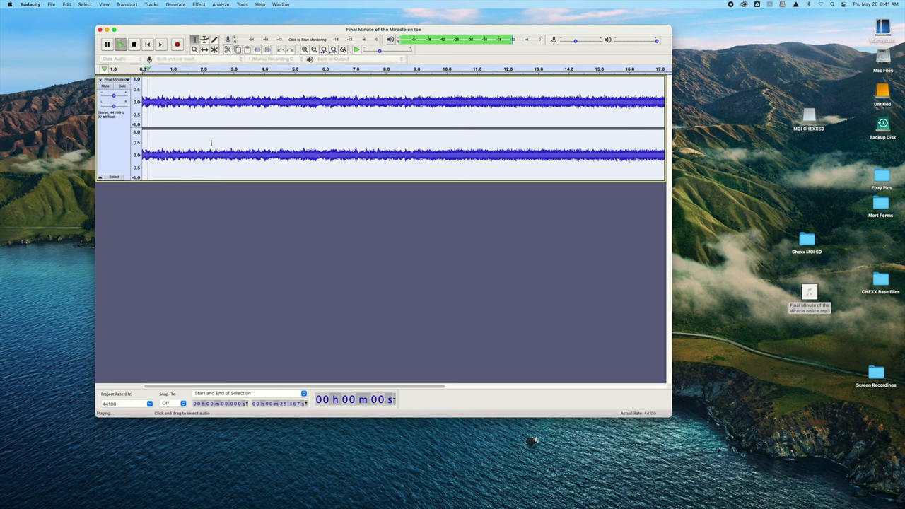
pyautogui.click(136, 45)
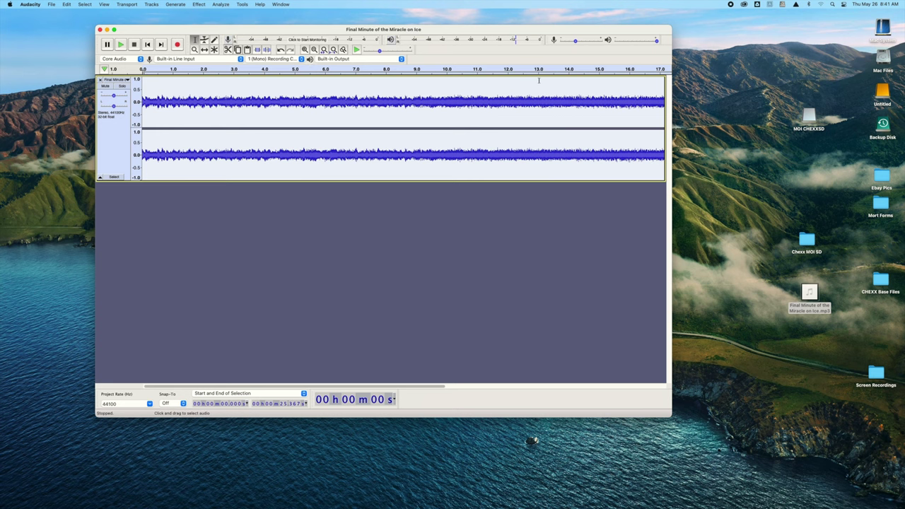
pyautogui.moveTo(539, 80); pyautogui.dragTo(756, 91)
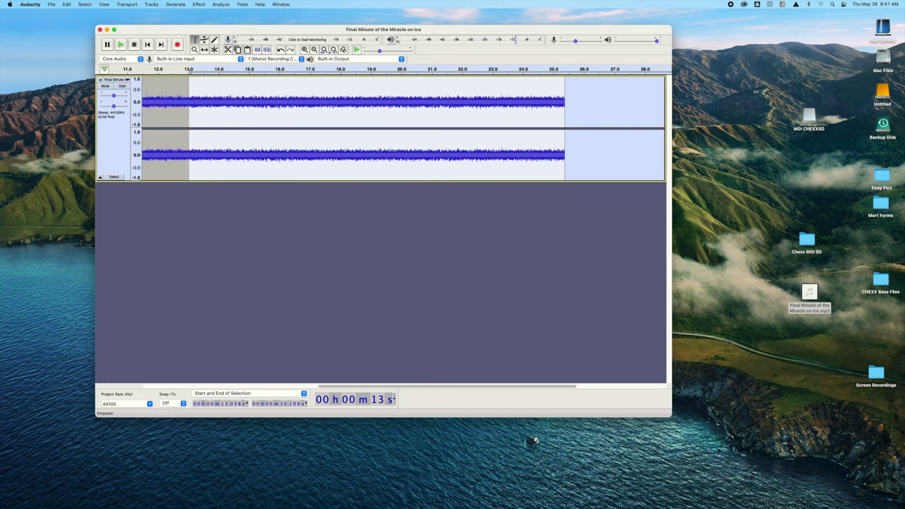
pyautogui.press('Delete')
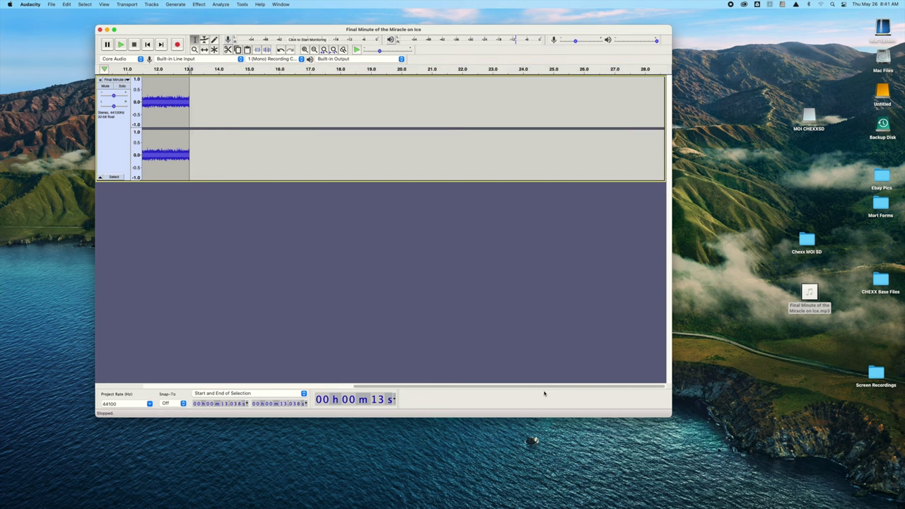
pyautogui.moveTo(548, 387); pyautogui.dragTo(308, 386)
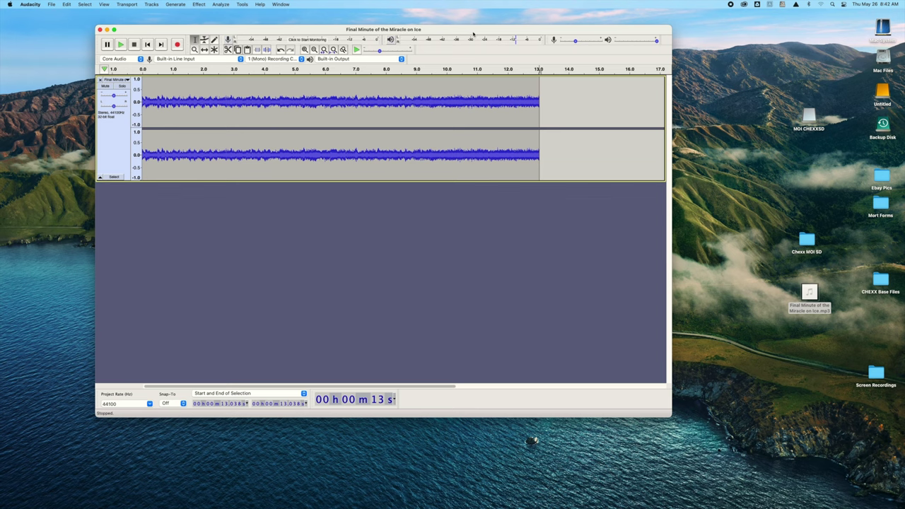
pyautogui.moveTo(469, 27); pyautogui.dragTo(458, 23)
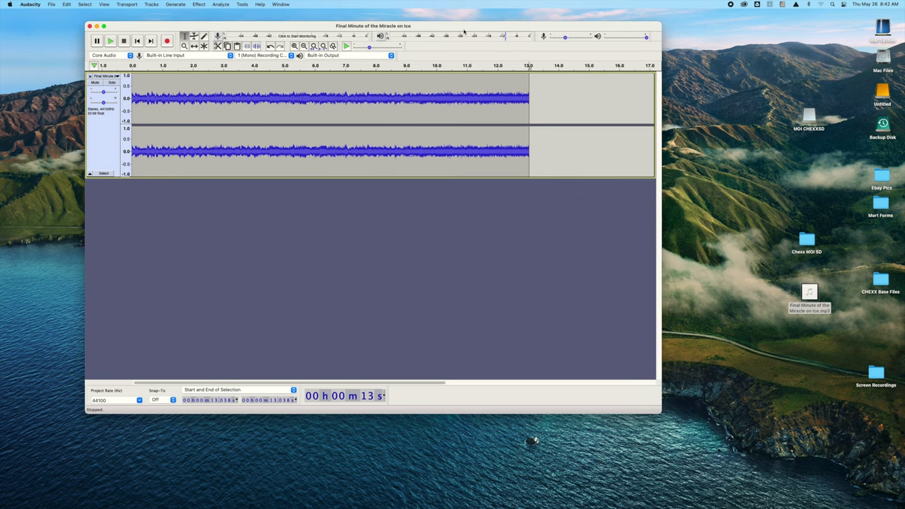
pyautogui.moveTo(465, 29); pyautogui.dragTo(448, 43)
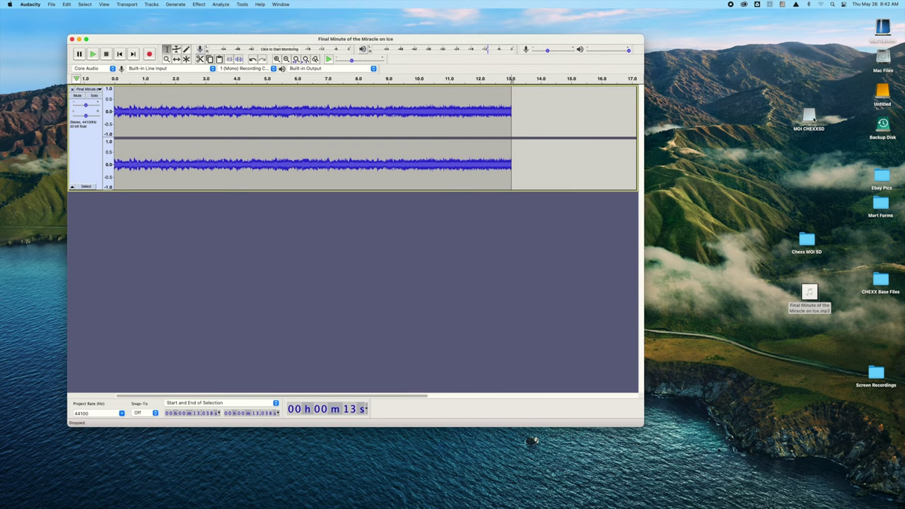
# Open Chexx MOI SD and check in Get Info that 001.WAV is 22 kHz, 16-bit audio.
pyautogui.doubleClick(808, 241)
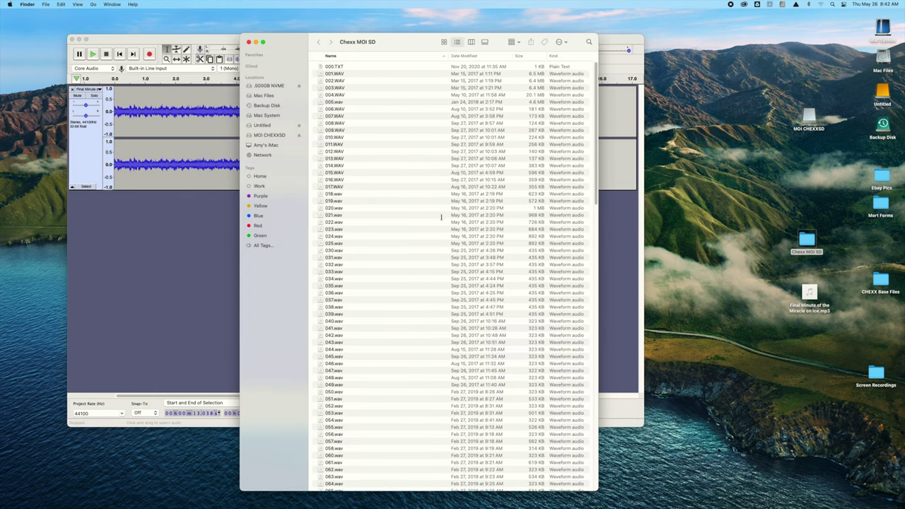
pyautogui.click(347, 74)
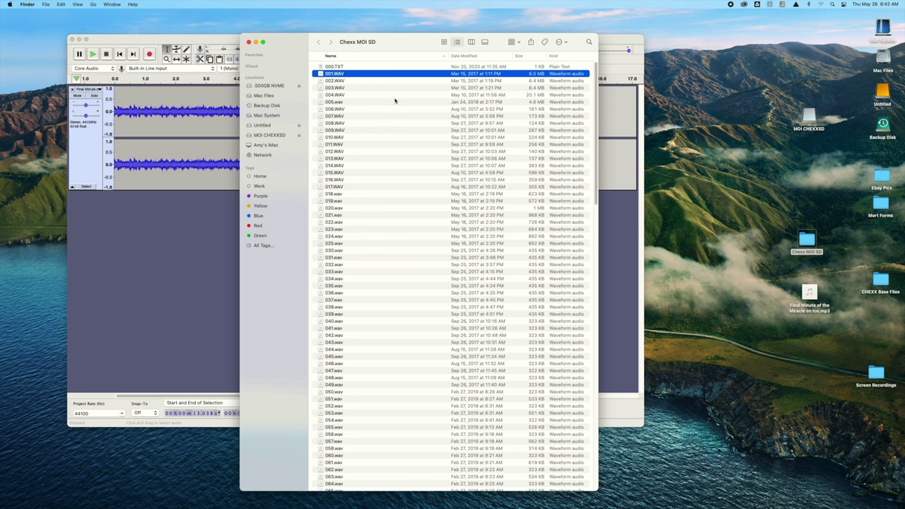
pyautogui.rightClick(347, 73)
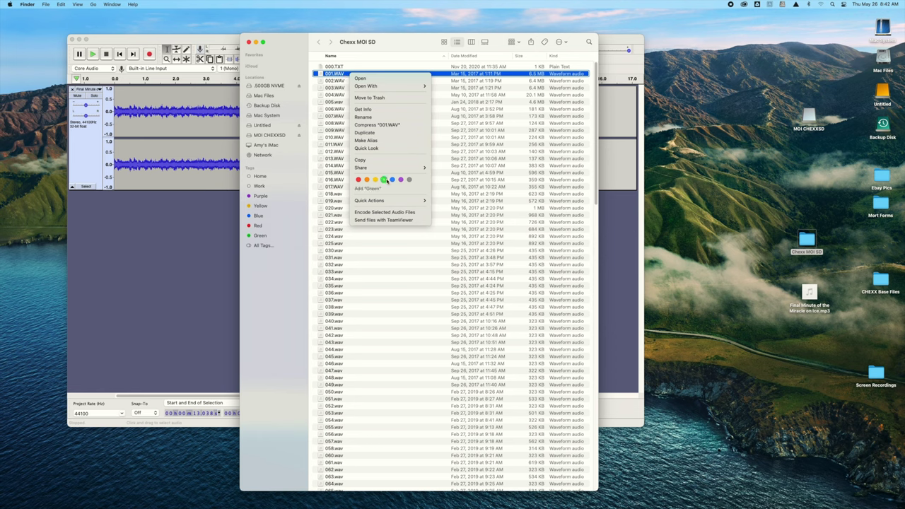
pyautogui.click(380, 108)
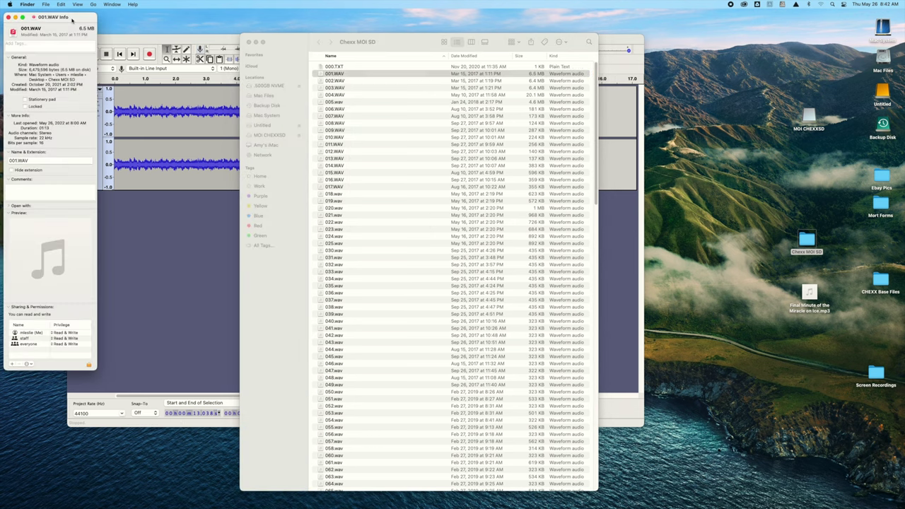
pyautogui.click(76, 19)
pyautogui.moveTo(75, 20); pyautogui.dragTo(409, 82)
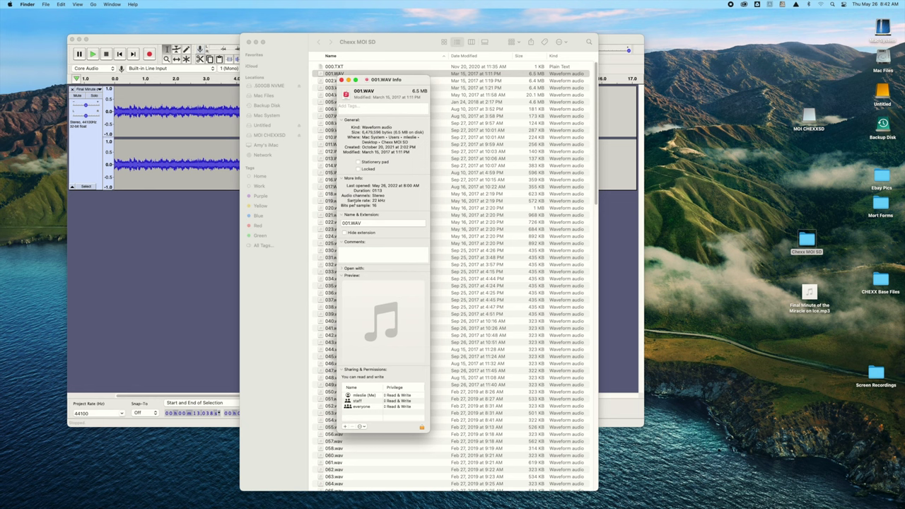
pyautogui.moveTo(349, 199); pyautogui.dragTo(392, 201)
pyautogui.click(400, 202)
# Compare 002.WAV and 001.WAV, then close the Chexx MOI SD folder and the Info window.
pyautogui.moveTo(398, 81); pyautogui.dragTo(252, 93)
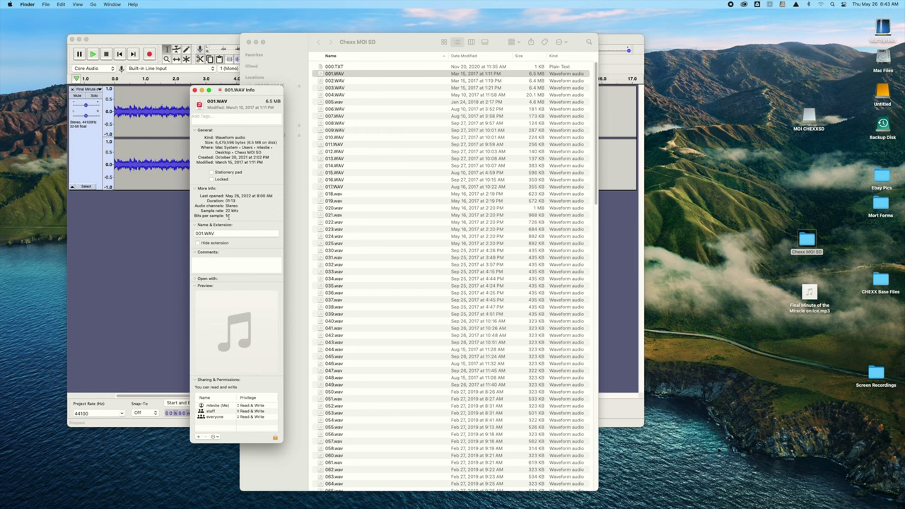
pyautogui.moveTo(417, 41); pyautogui.dragTo(492, 36)
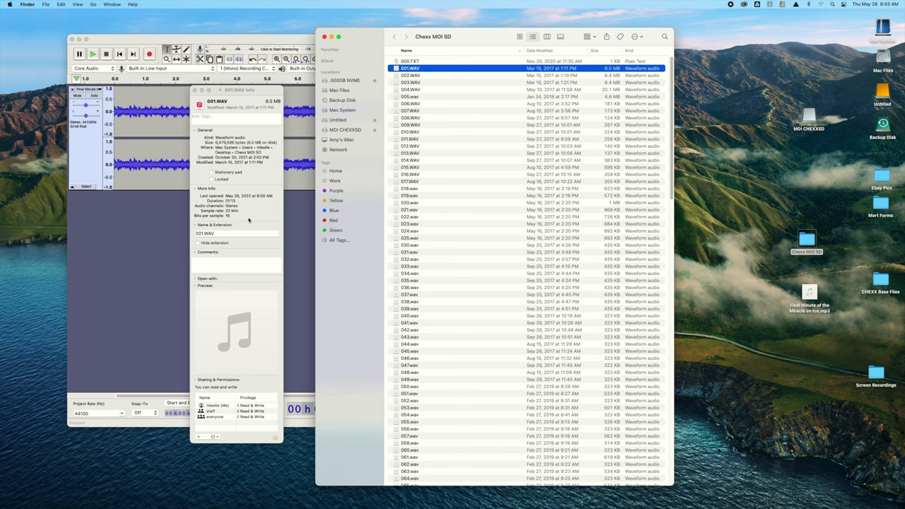
pyautogui.click(428, 76)
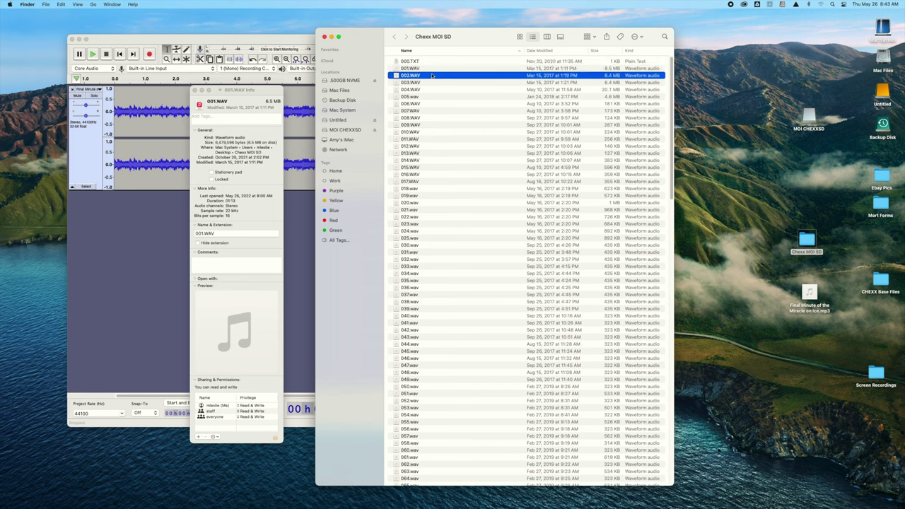
pyautogui.click(433, 68)
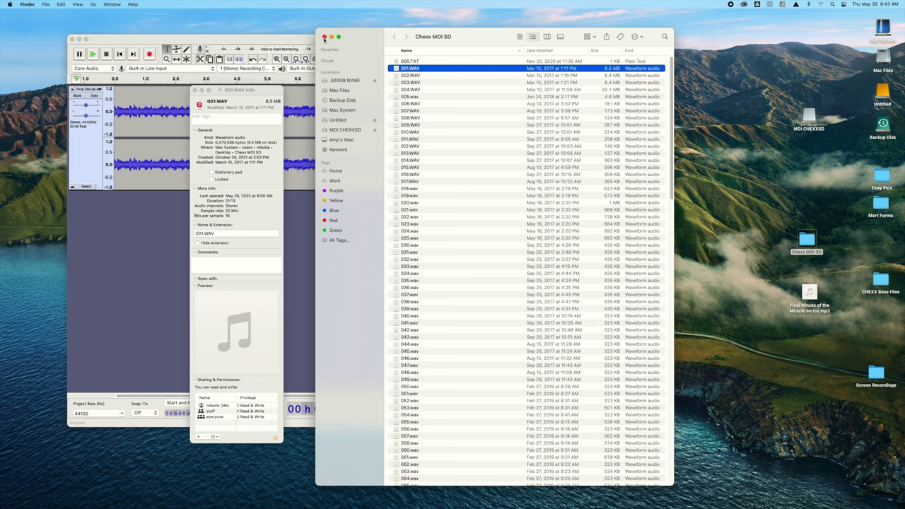
pyautogui.click(324, 38)
pyautogui.click(324, 38)
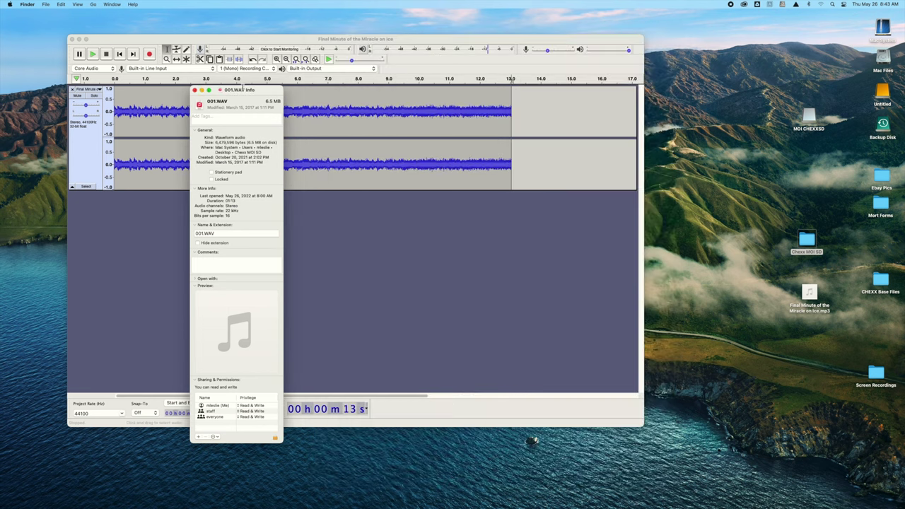
pyautogui.click(195, 91)
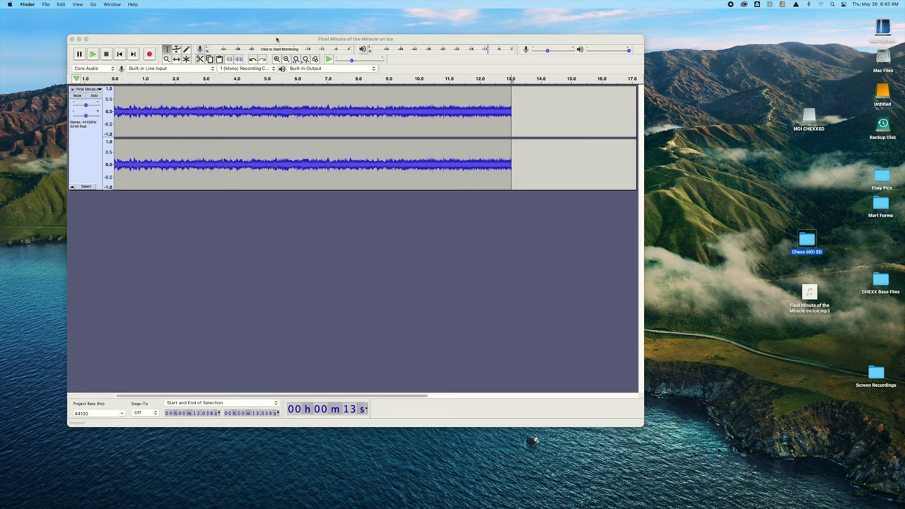
# Set the Audacity project rate to 22050 Hz.
pyautogui.moveTo(278, 39); pyautogui.dragTo(307, 34)
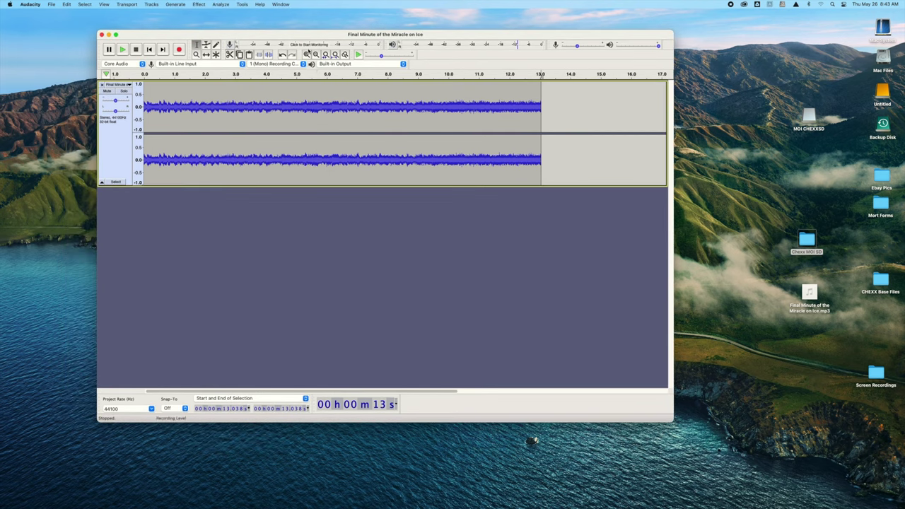
pyautogui.click(151, 410)
pyautogui.click(152, 410)
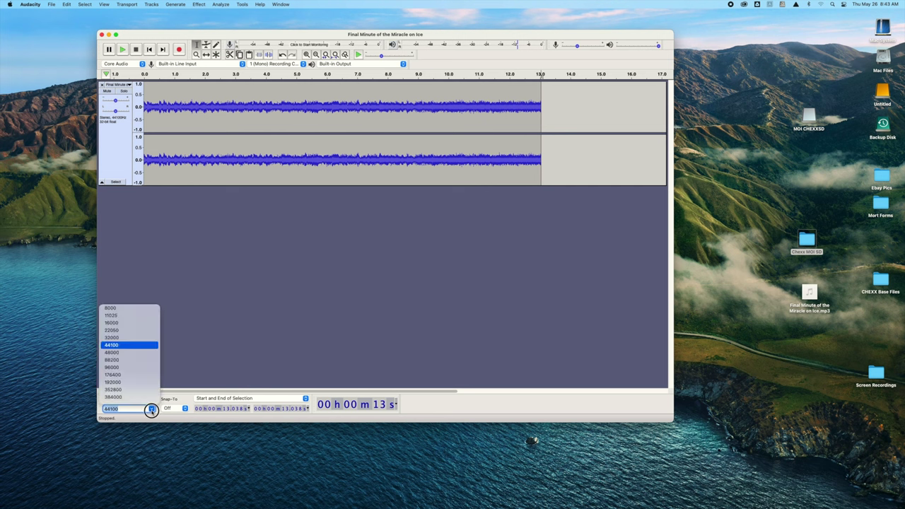
pyautogui.click(128, 331)
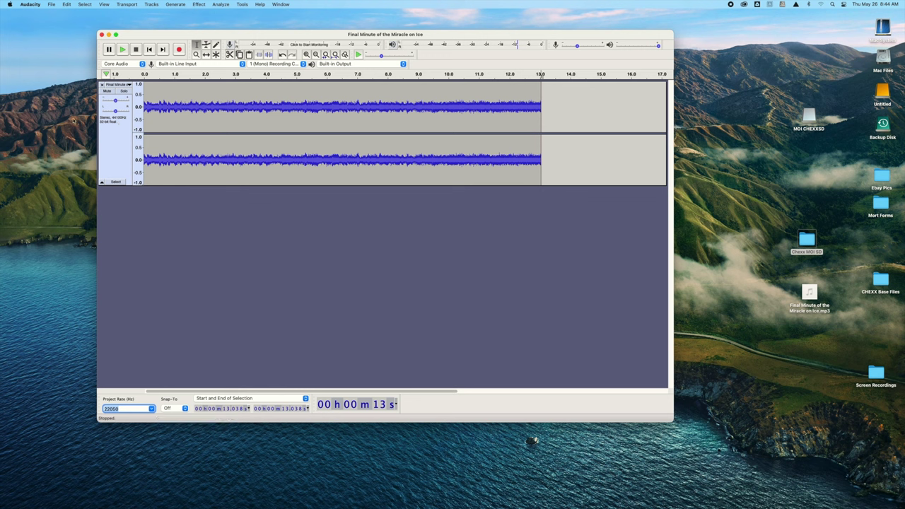
# Resample the Miracle on Ice track to 22050 Hz and select the whole track.
pyautogui.click(151, 4)
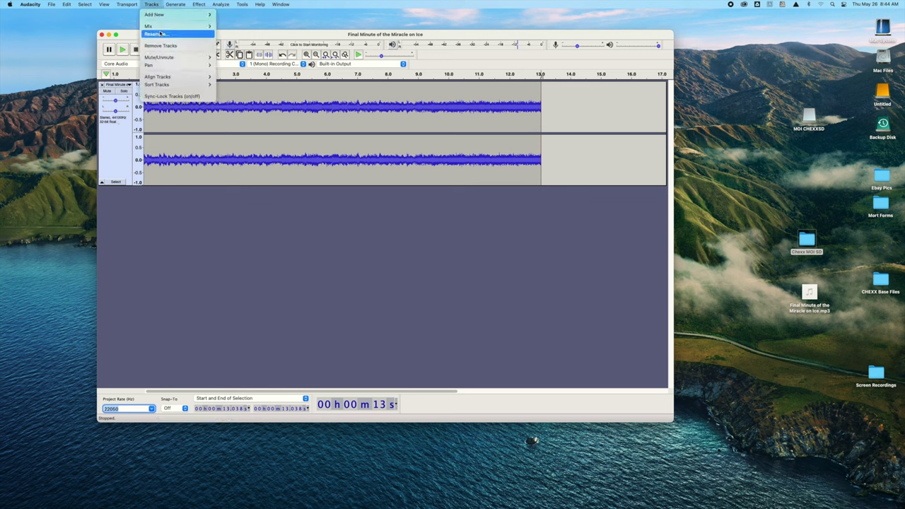
pyautogui.click(157, 34)
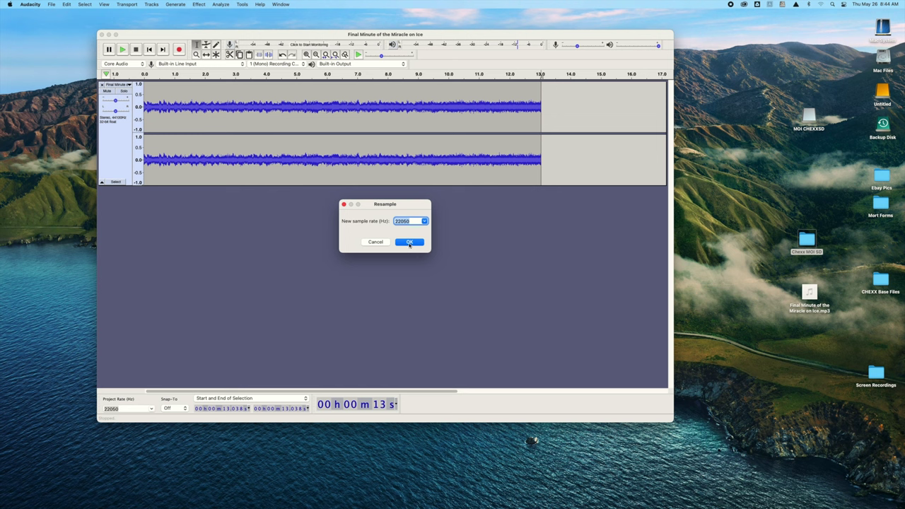
pyautogui.click(409, 243)
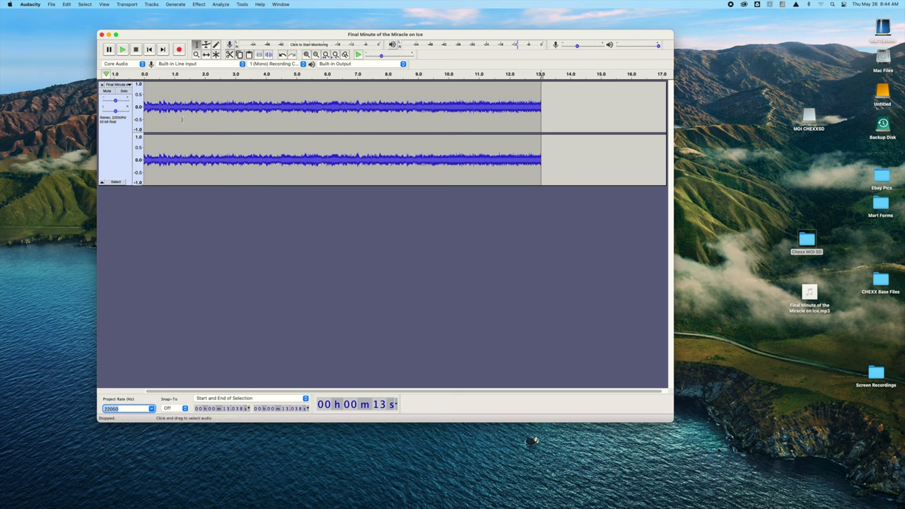
pyautogui.click(107, 127)
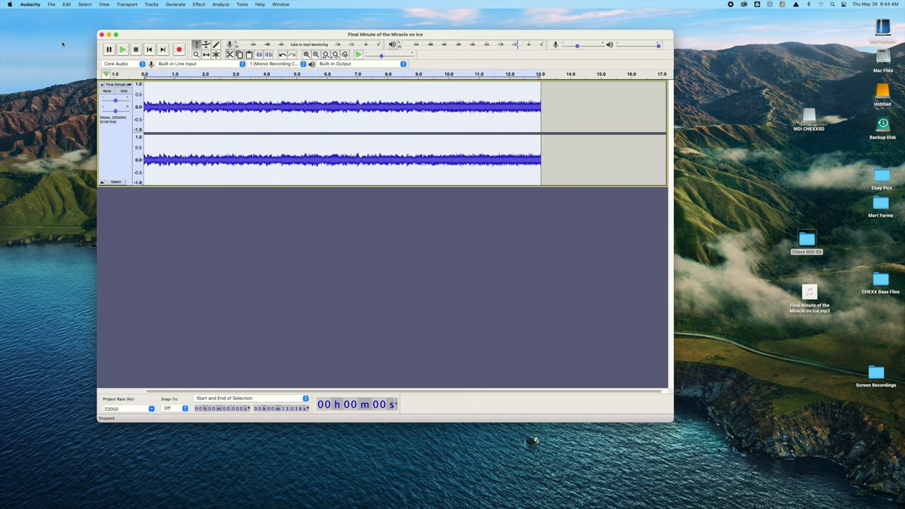
pyautogui.click(51, 5)
# Start a WAV export of the audio and name it 'Final 10secs'.
pyautogui.moveTo(37, 4)
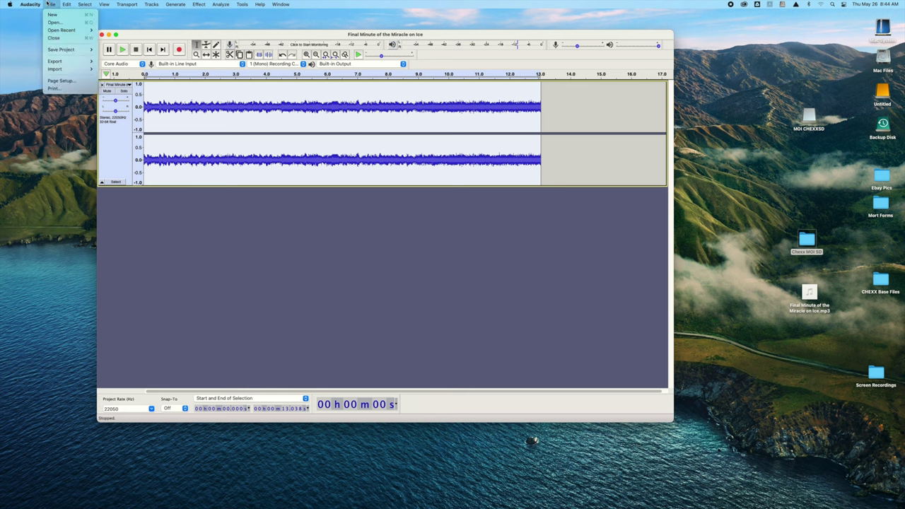
pyautogui.moveTo(57, 51)
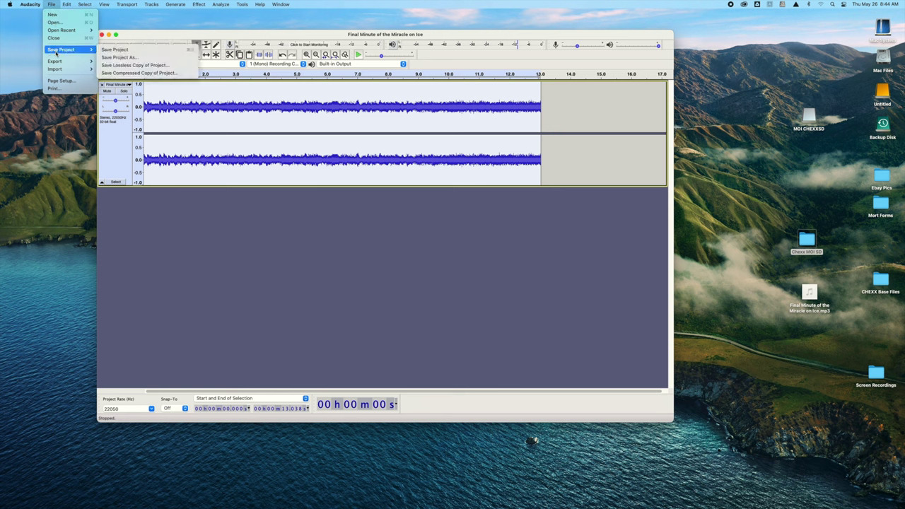
pyautogui.click(147, 34)
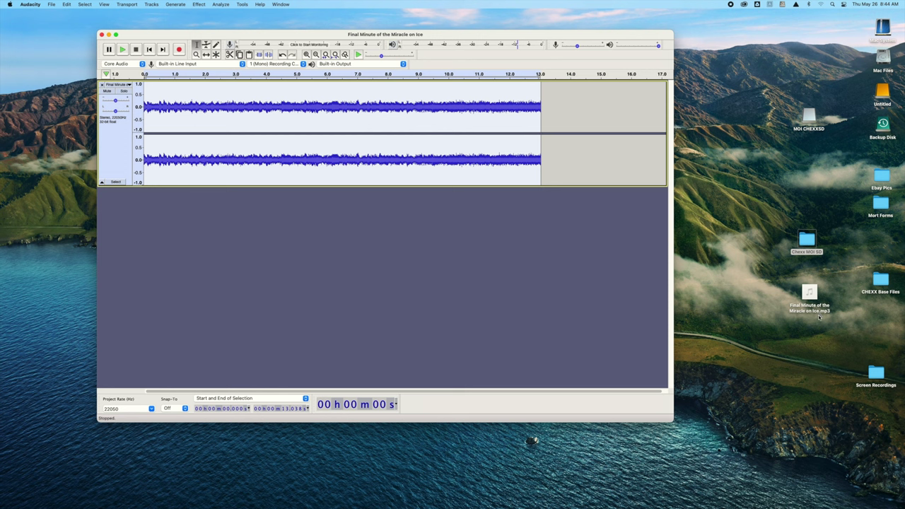
pyautogui.click(52, 4)
pyautogui.moveTo(52, 66)
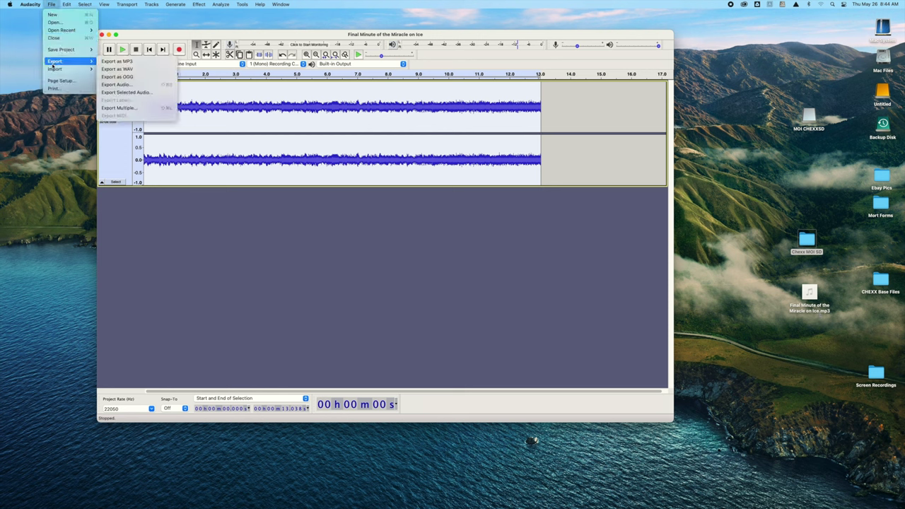
pyautogui.click(121, 72)
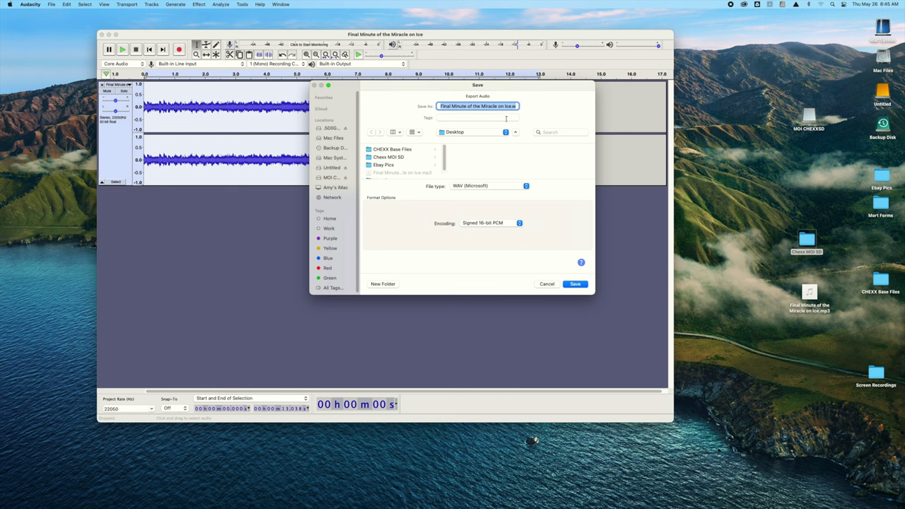
pyautogui.click(470, 107)
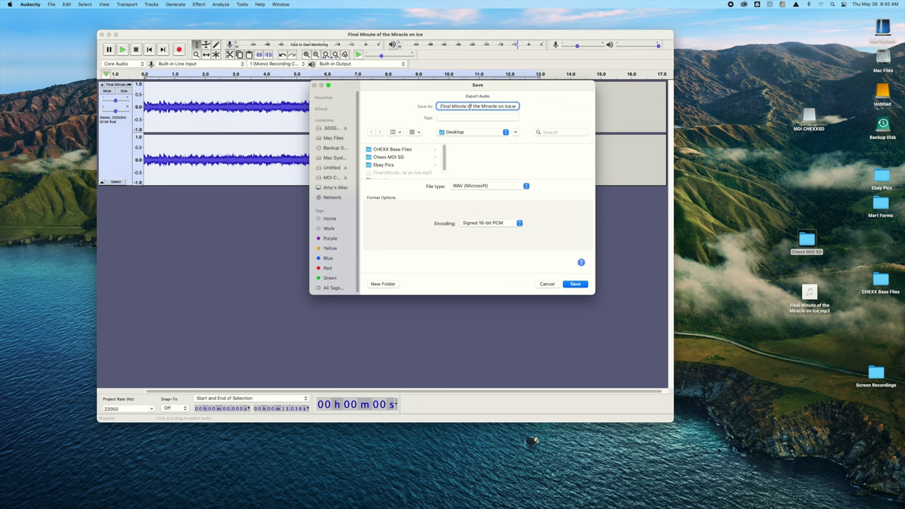
pyautogui.moveTo(439, 106); pyautogui.dragTo(513, 106)
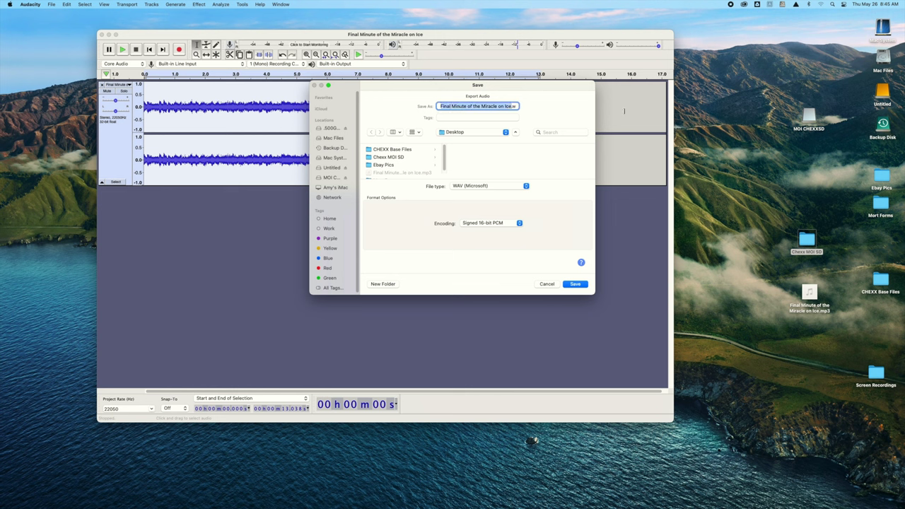
pyautogui.write('Final 10')
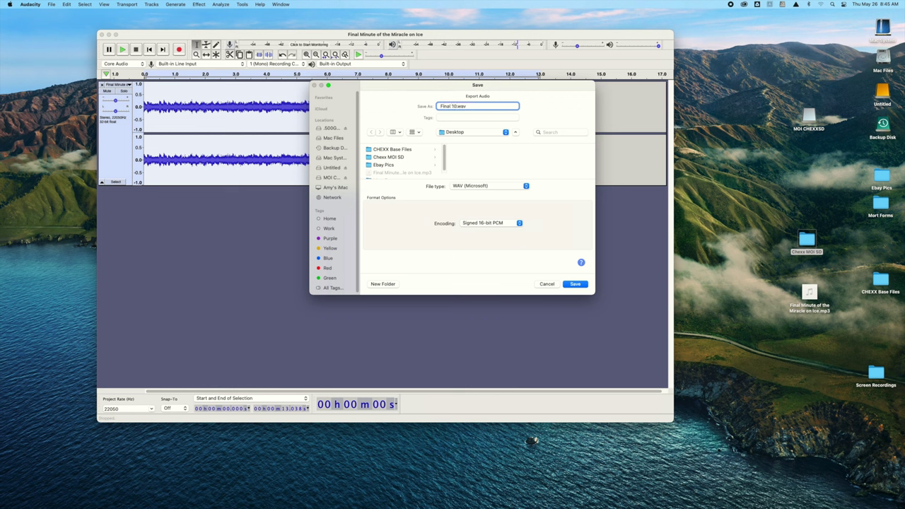
pyautogui.write('secs')
# Set the encoding to Signed 16-bit PCM and save Final 10secs.wav.
pyautogui.click(484, 224)
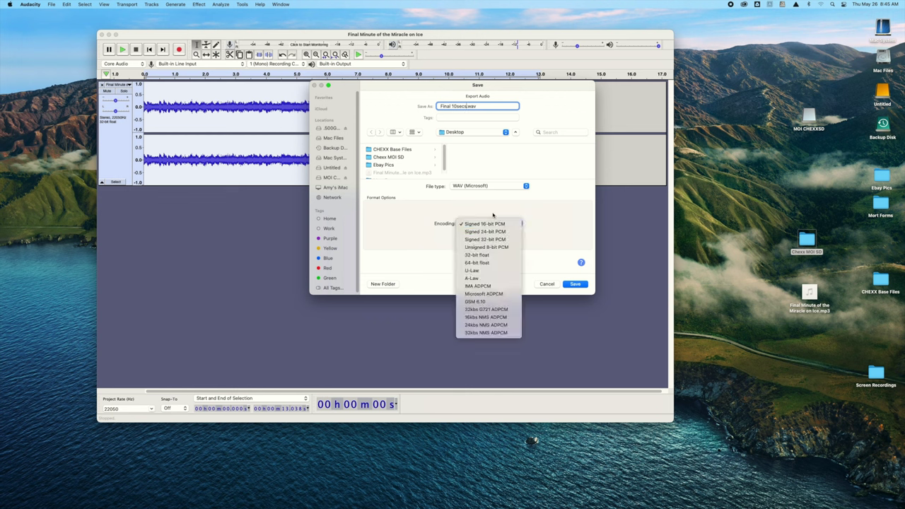
pyautogui.click(495, 223)
pyautogui.click(501, 224)
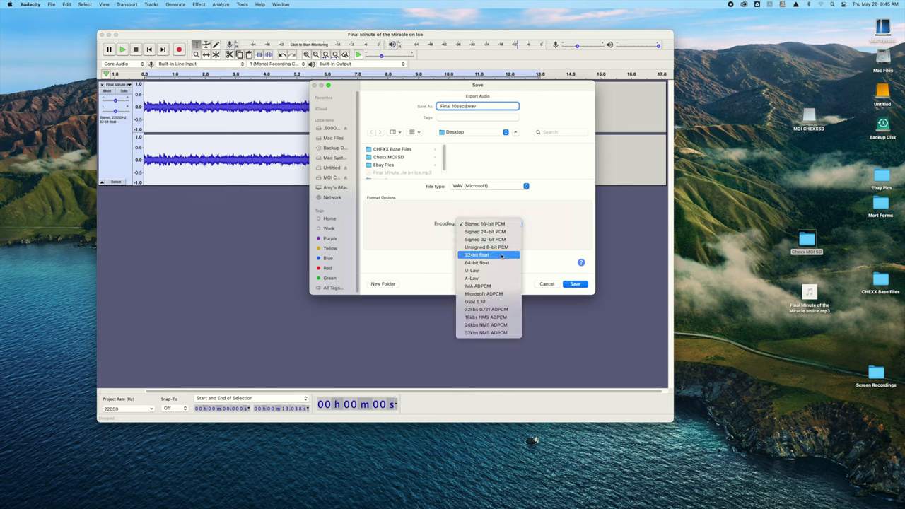
pyautogui.click(503, 256)
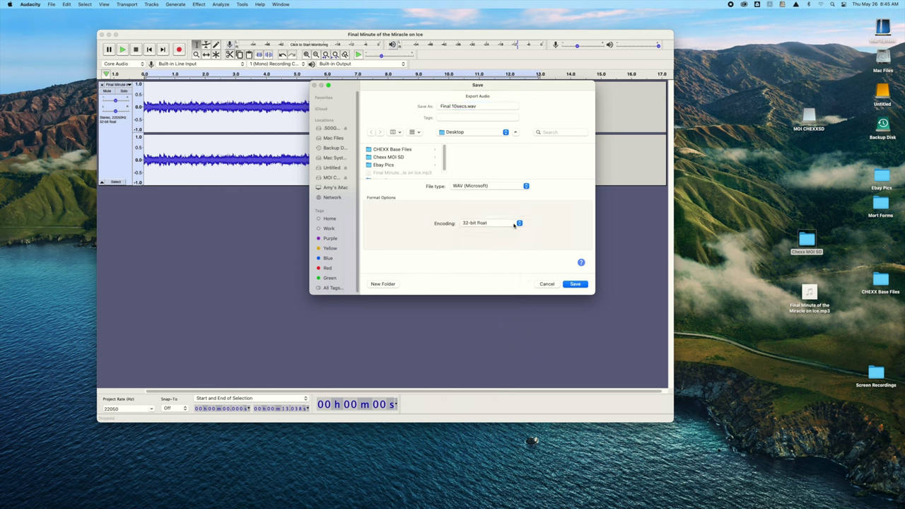
pyautogui.click(515, 225)
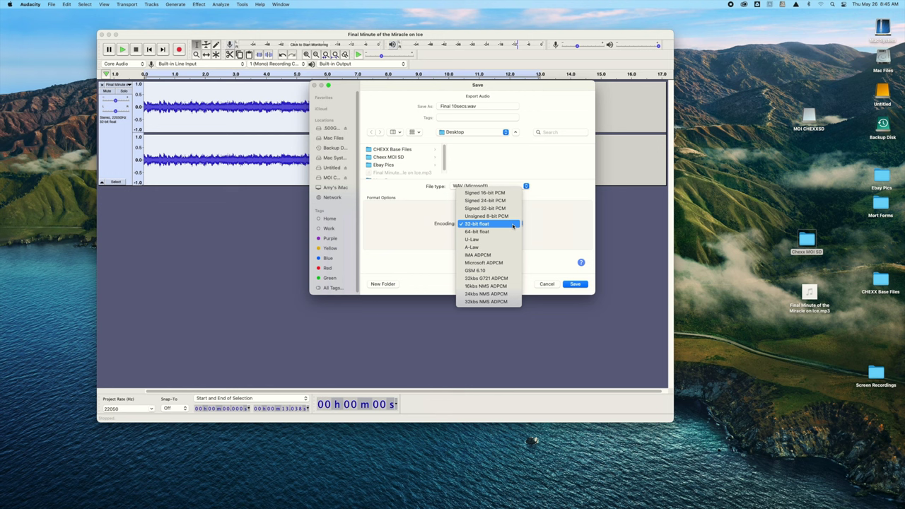
pyautogui.click(490, 196)
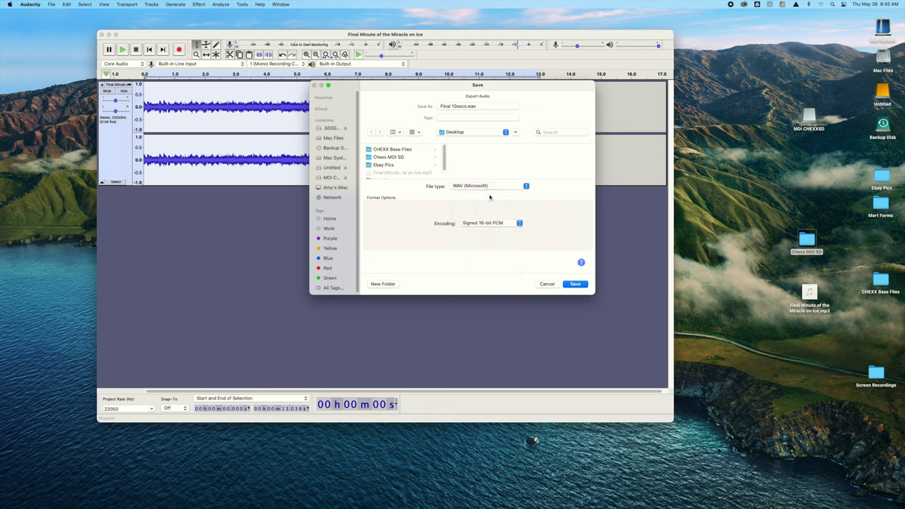
pyautogui.click(582, 285)
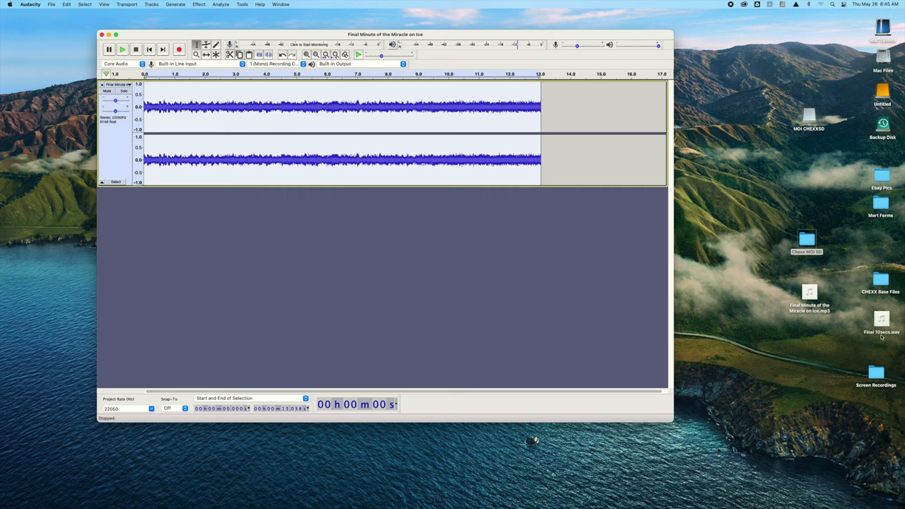
# Move Final 10secs.wav and confirm via Get Info it is 22 kHz, 16-bit stereo.
pyautogui.moveTo(883, 320); pyautogui.dragTo(801, 337)
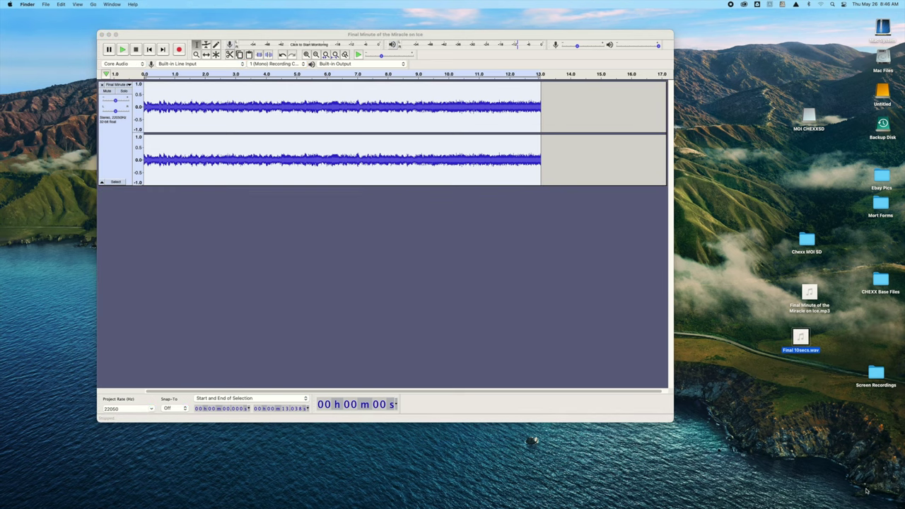
pyautogui.rightClick(802, 339)
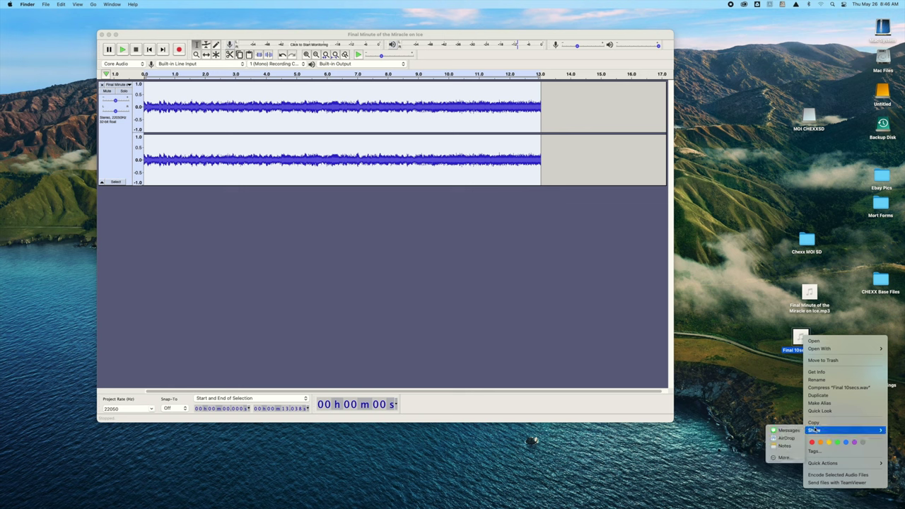
pyautogui.click(817, 374)
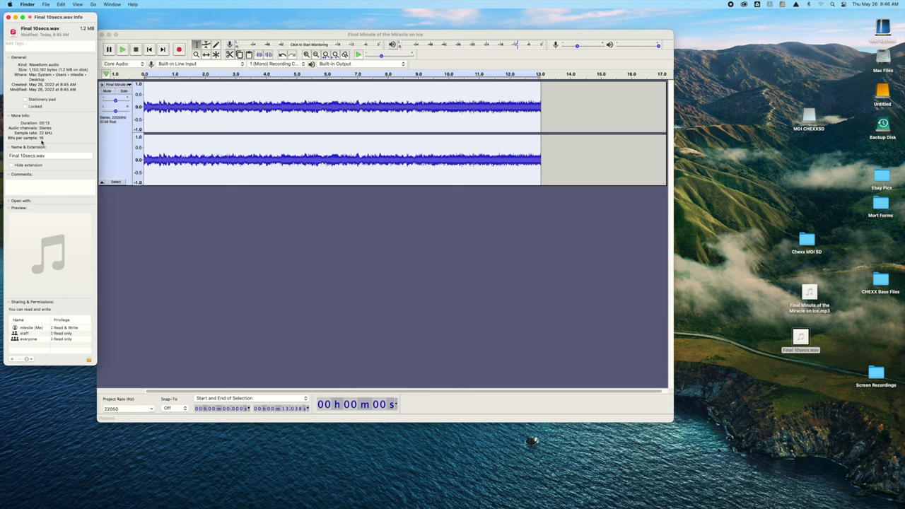
pyautogui.click(10, 19)
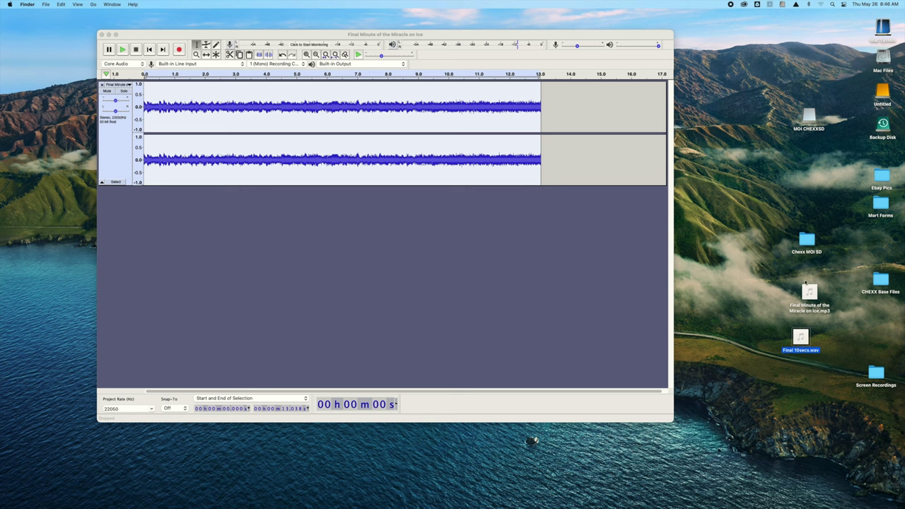
pyautogui.doubleClick(807, 241)
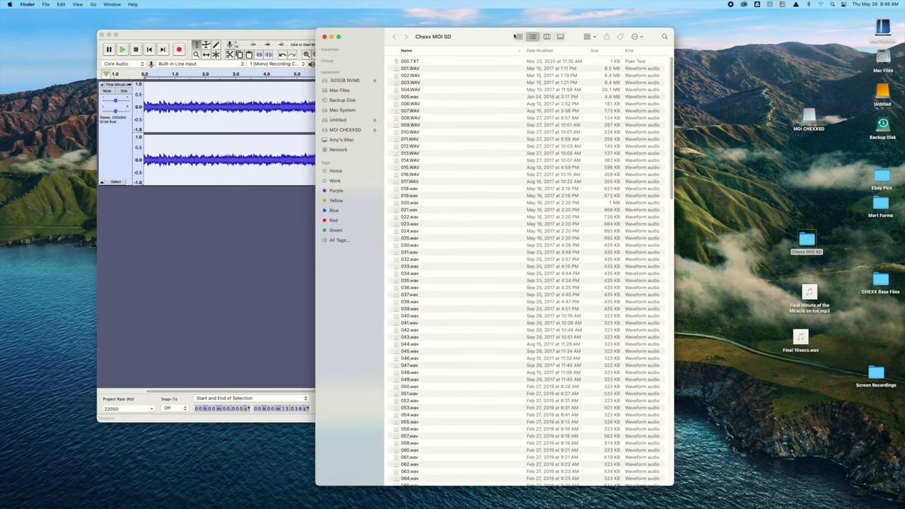
# Move the Chexx MOI SD window over Audacity, then scroll down and select the existing 070.wav.
pyautogui.moveTo(479, 32); pyautogui.dragTo(281, 17)
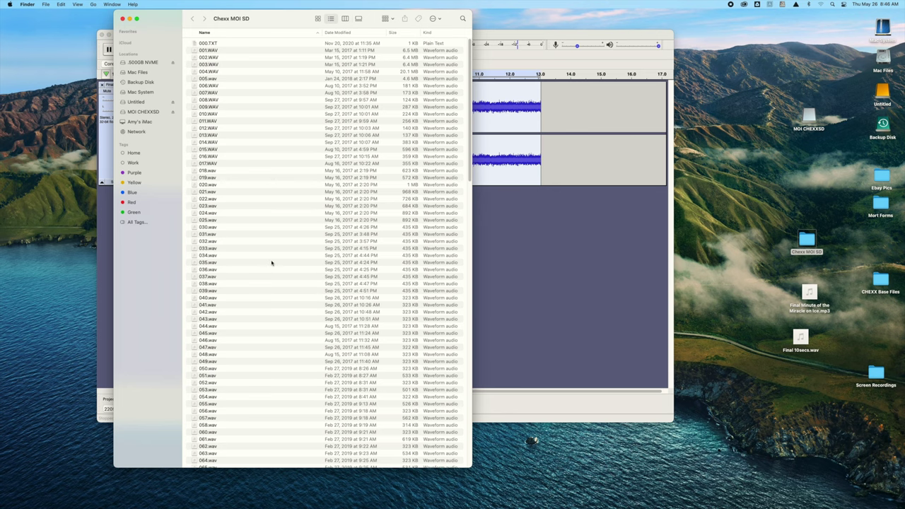
pyautogui.scroll(-10, 271, 262)
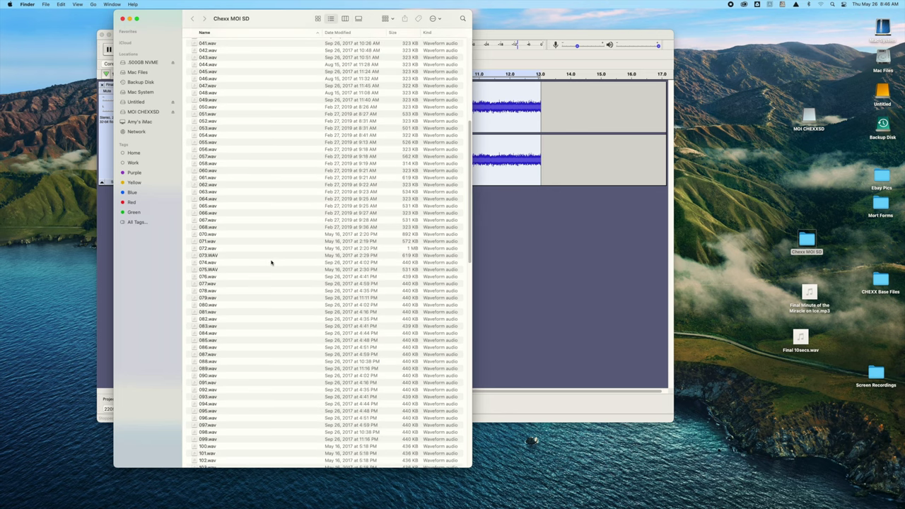
pyautogui.click(257, 235)
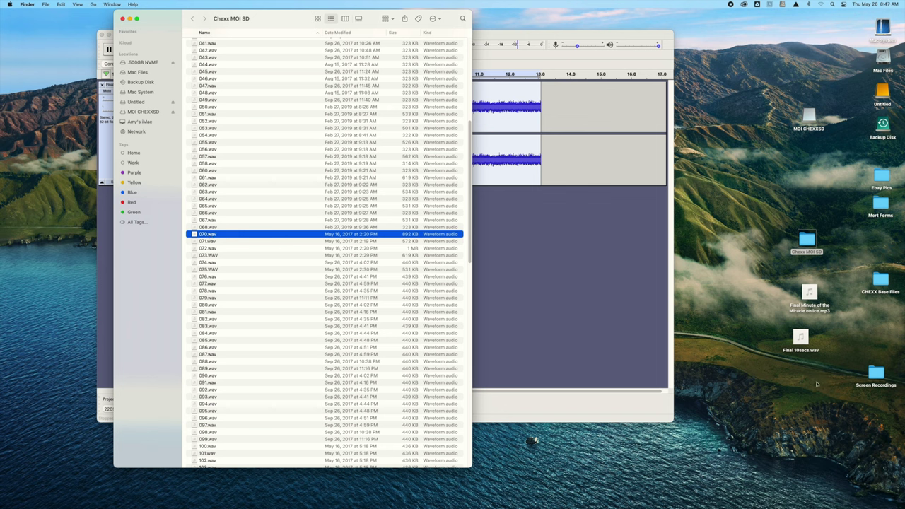
# Rename the desktop clip Final 10secs.wav to 070.wav.
pyautogui.click(793, 353)
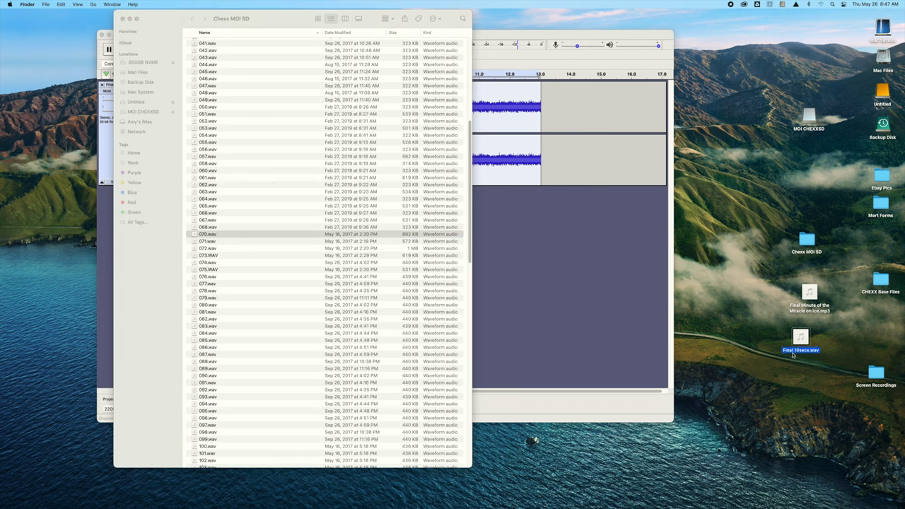
pyautogui.click(793, 354)
pyautogui.write('073')
pyautogui.press('Return')
# Move the new 070.wav into Chexx MOI SD, replacing the older 070.wav.
pyautogui.moveTo(799, 341)
pyautogui.moveTo(799, 341); pyautogui.dragTo(398, 330)
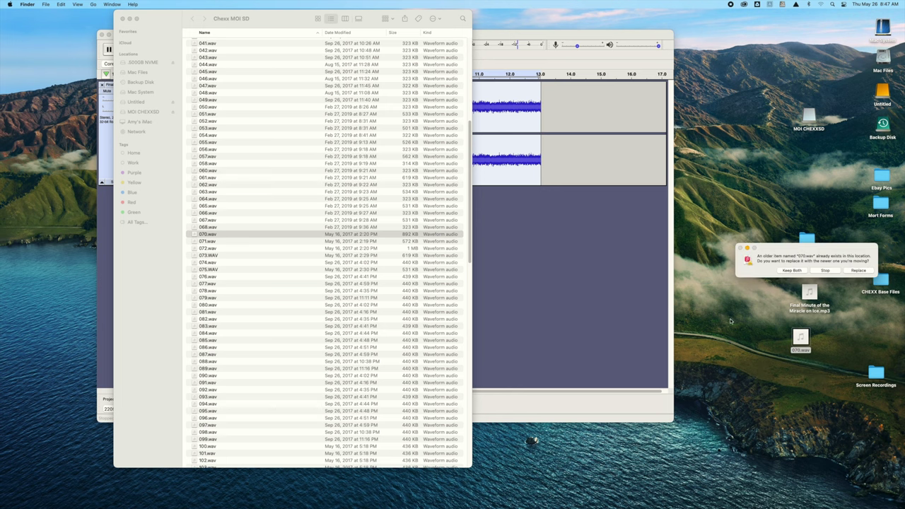
pyautogui.click(859, 271)
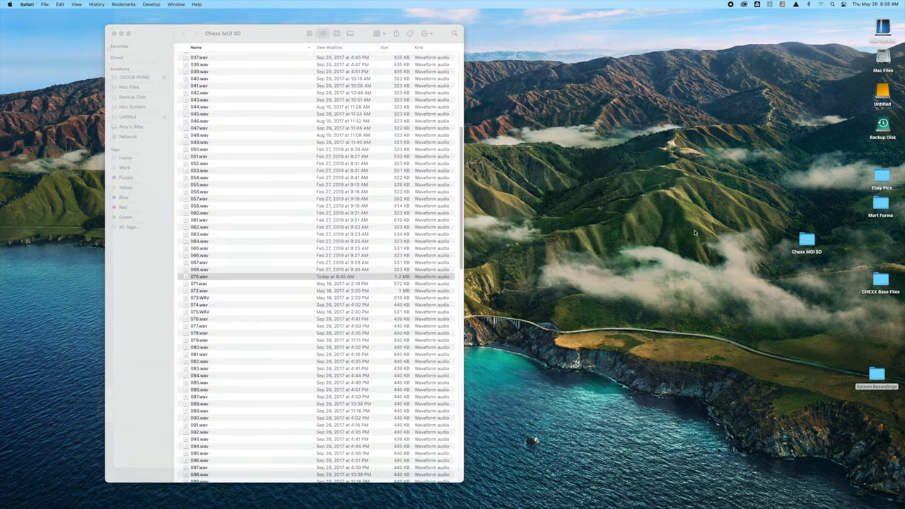
# Open a new Safari window and load youtube.com.
pyautogui.moveTo(536, 496)
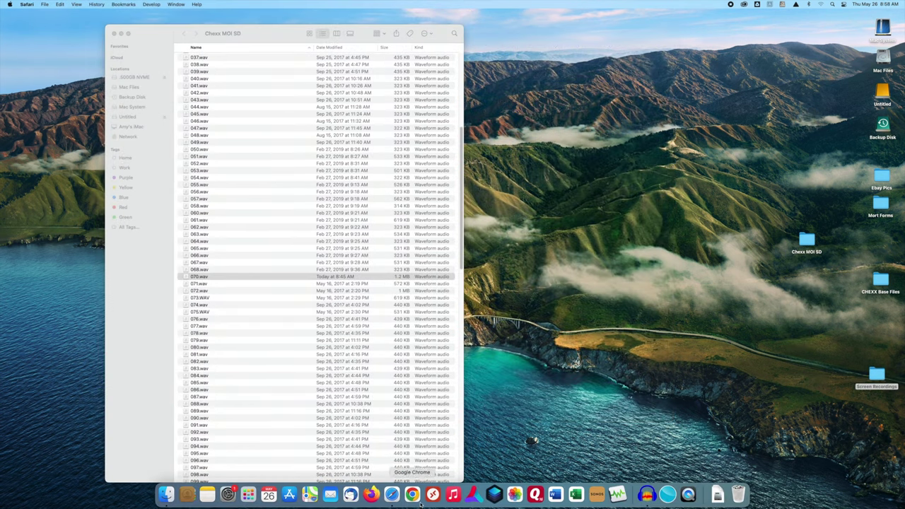
pyautogui.click(391, 495)
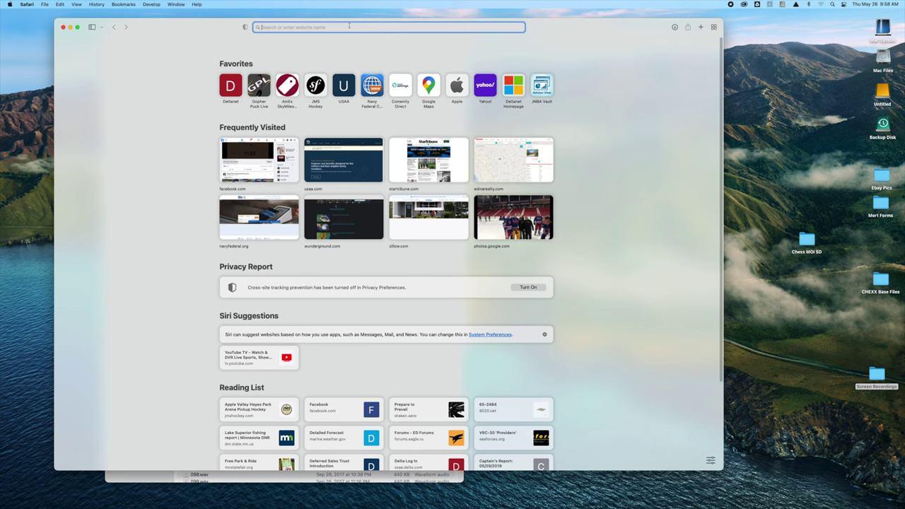
pyautogui.write('youtube.com — YouTube')
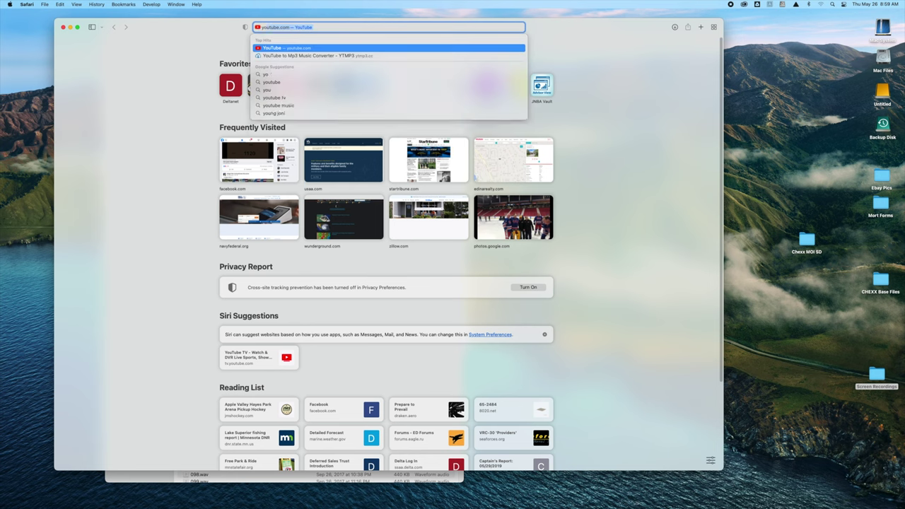
pyautogui.press('Return')
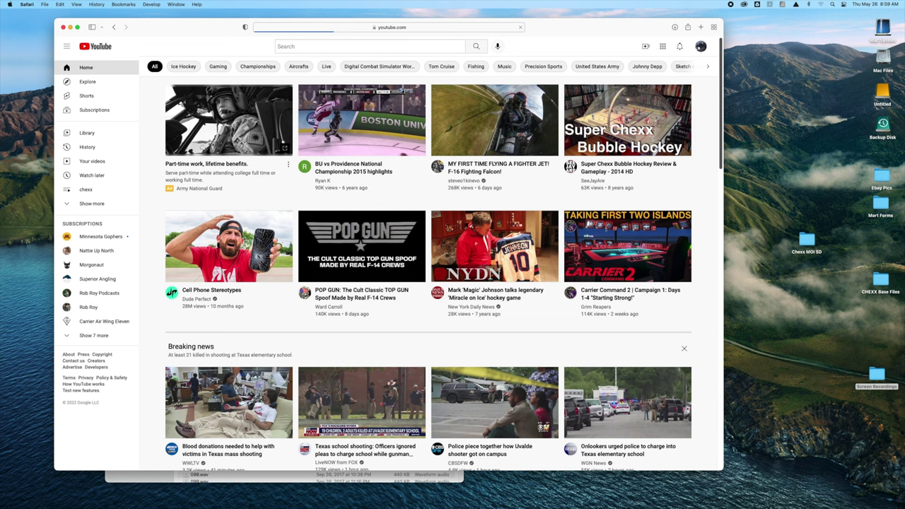
# Search YouTube for 'mike eruzione goal' and open the Mike Eruzione USA Game Winner video.
pyautogui.click(303, 49)
pyautogui.write('m')
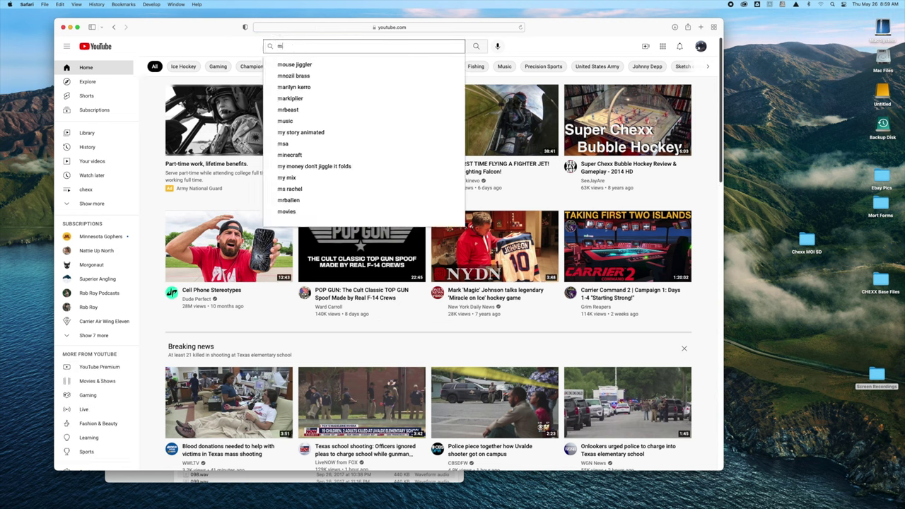
pyautogui.write('ike eruz')
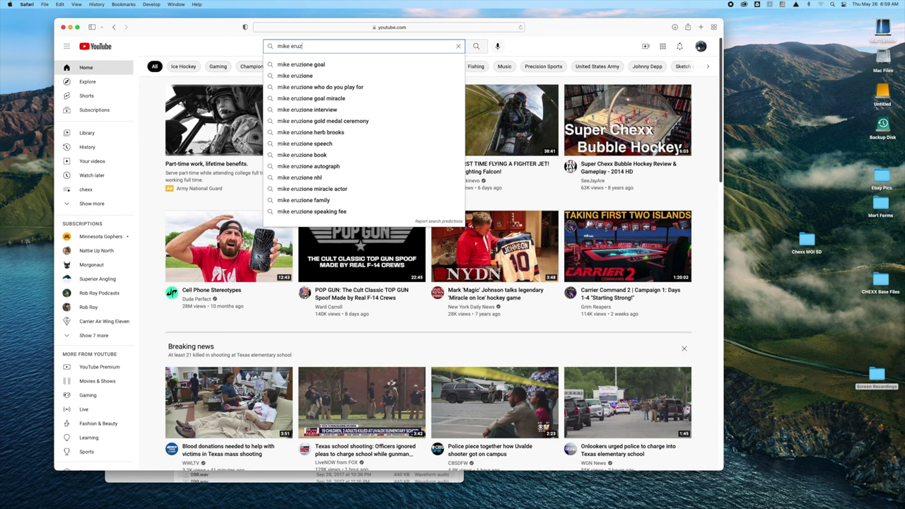
pyautogui.click(329, 65)
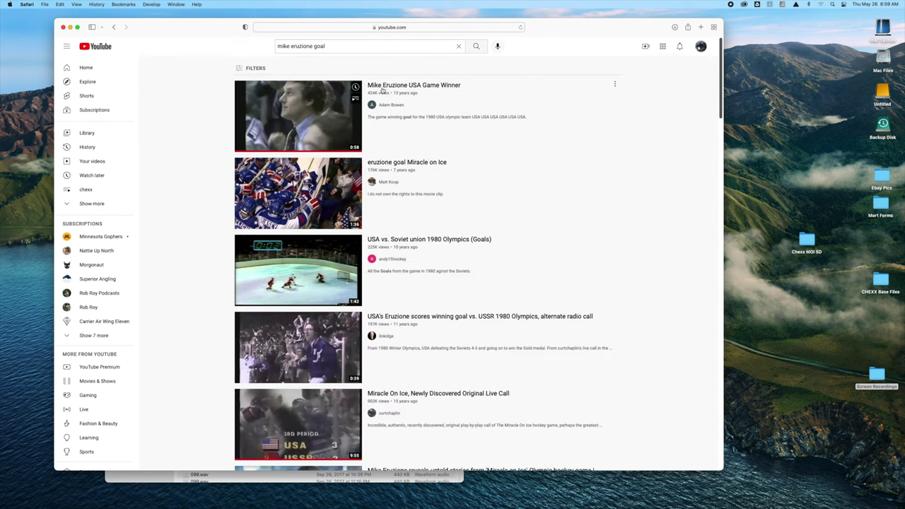
pyautogui.click(433, 86)
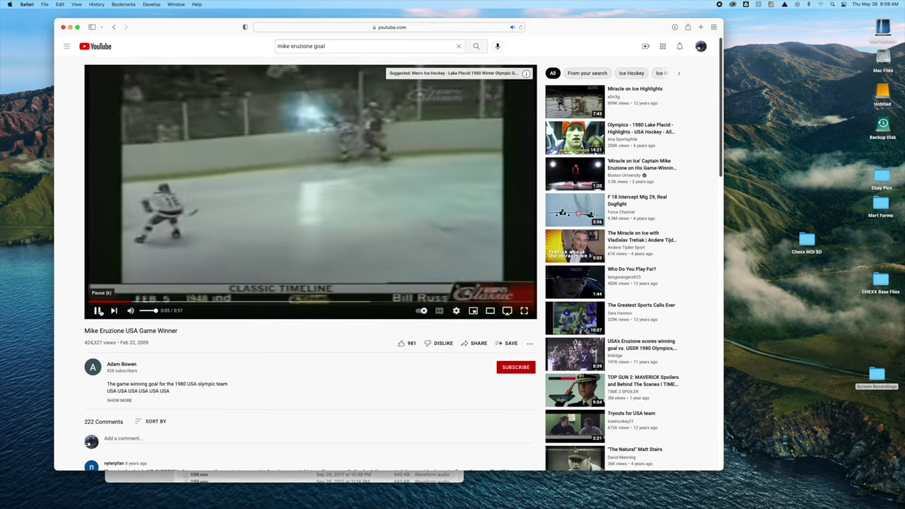
# Pause the Mike Eruzione video at 0:13 and copy its share link to the clipboard.
pyautogui.moveTo(269, 505)
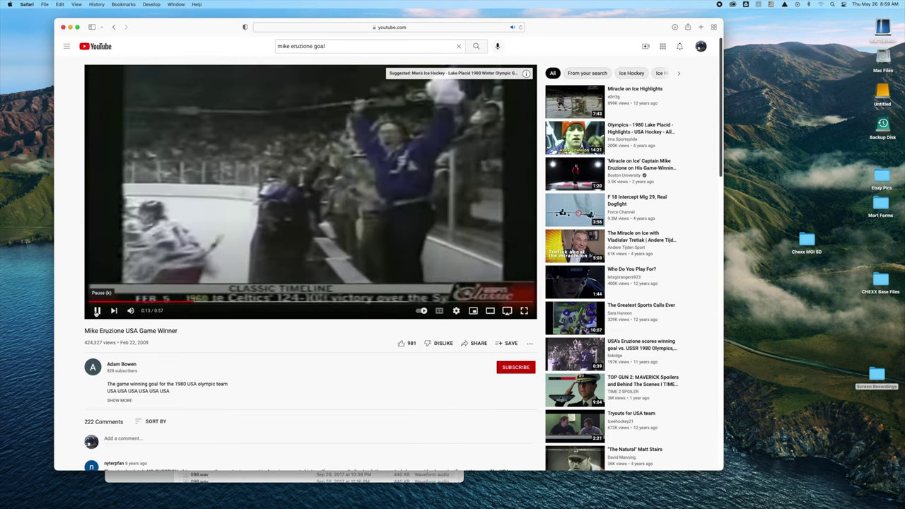
pyautogui.click(96, 310)
pyautogui.click(465, 343)
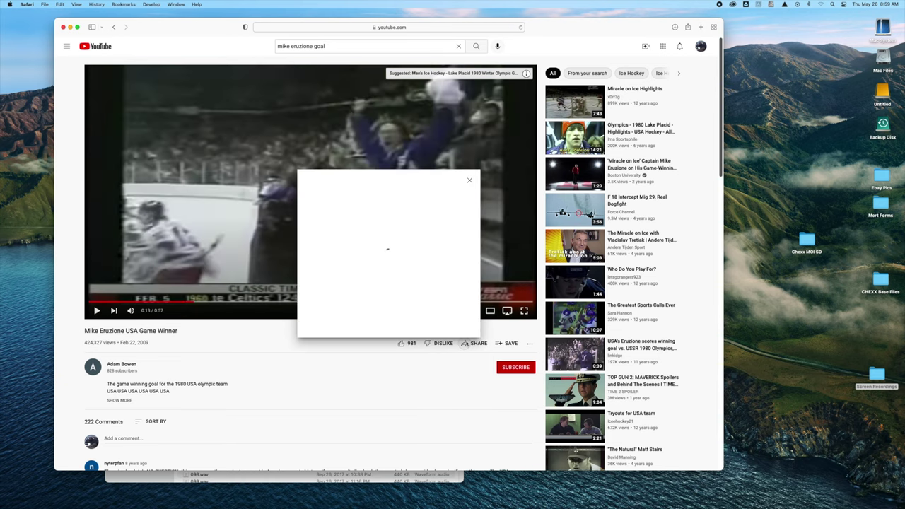
pyautogui.click(463, 269)
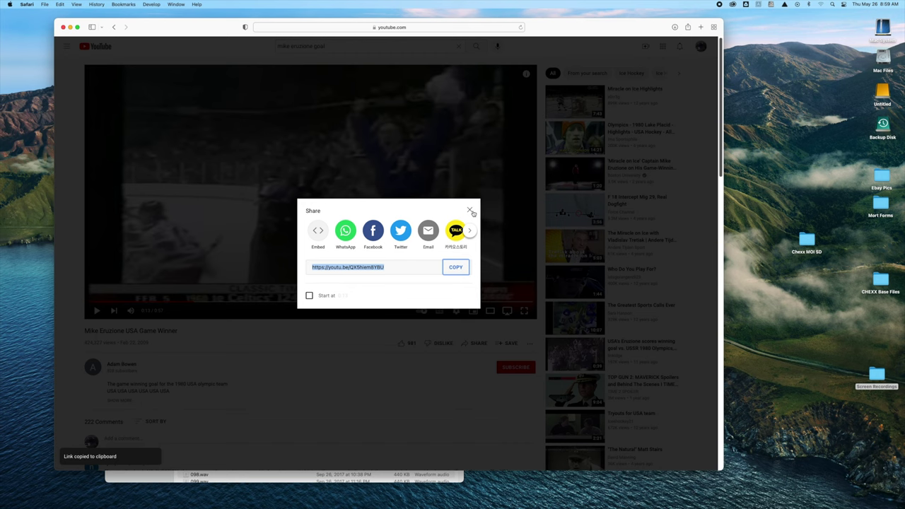
pyautogui.click(470, 212)
# In ClipGrab, paste the video link and download it as a 240p MP3 to the desktop.
pyautogui.moveTo(659, 504)
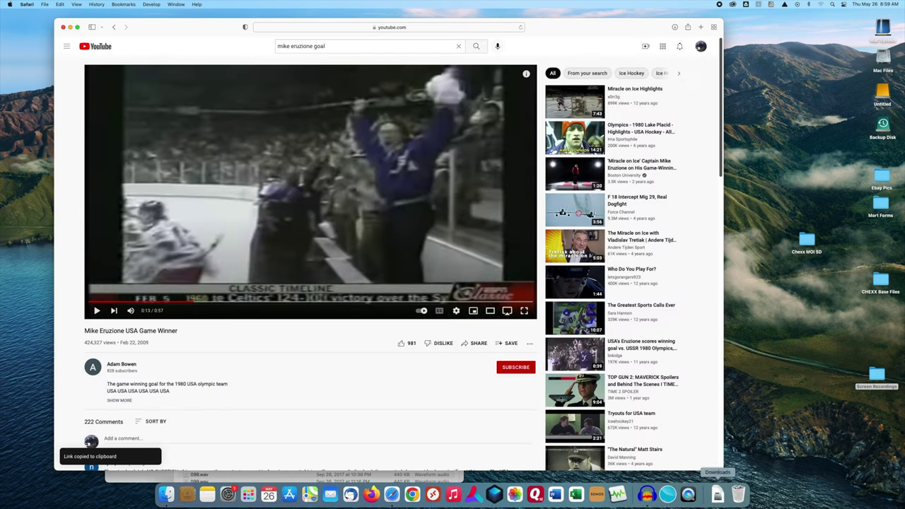
pyautogui.click(668, 495)
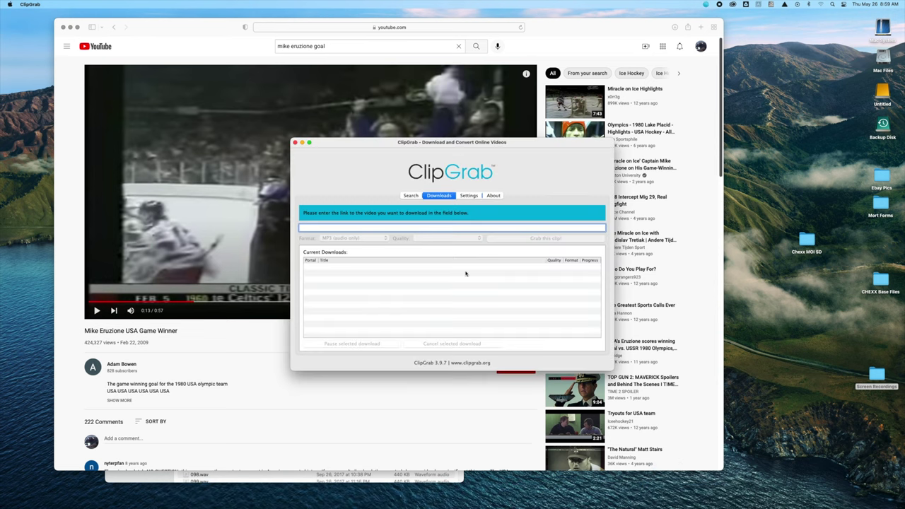
pyautogui.rightClick(363, 228)
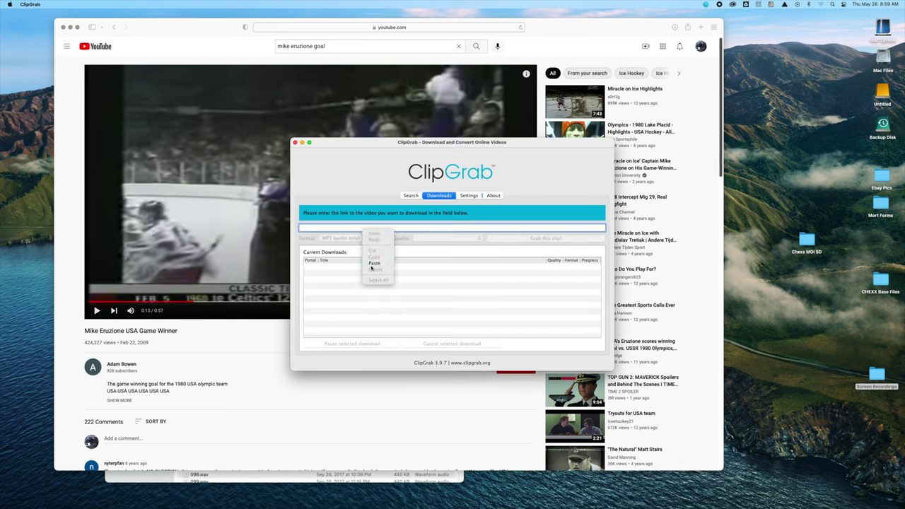
pyautogui.click(373, 264)
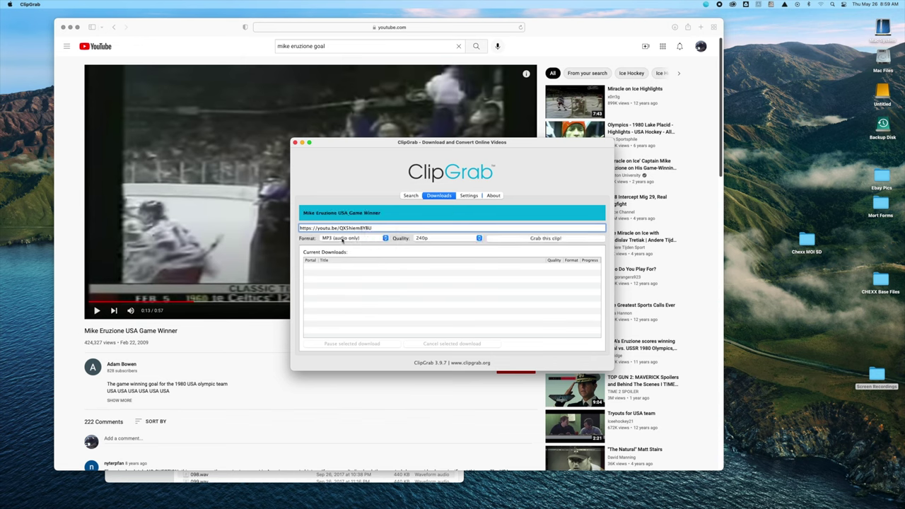
pyautogui.click(435, 240)
pyautogui.click(430, 238)
pyautogui.click(513, 240)
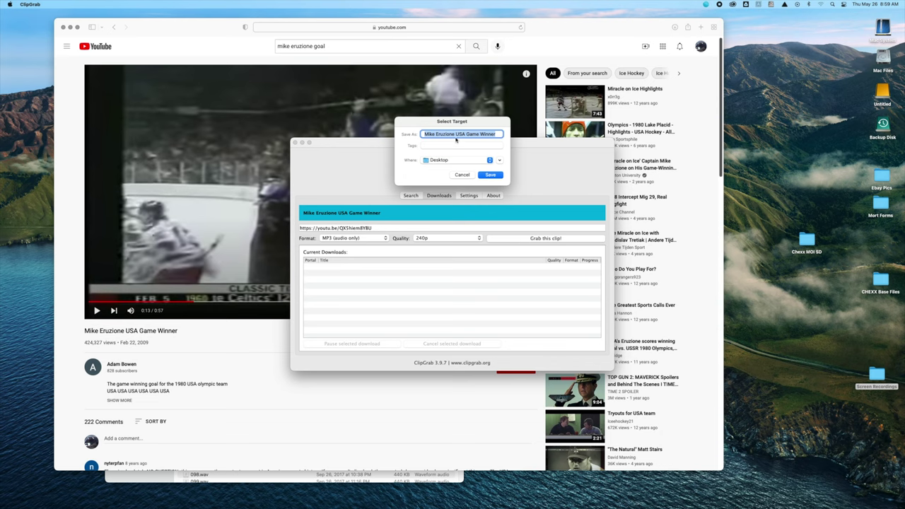
pyautogui.click(490, 175)
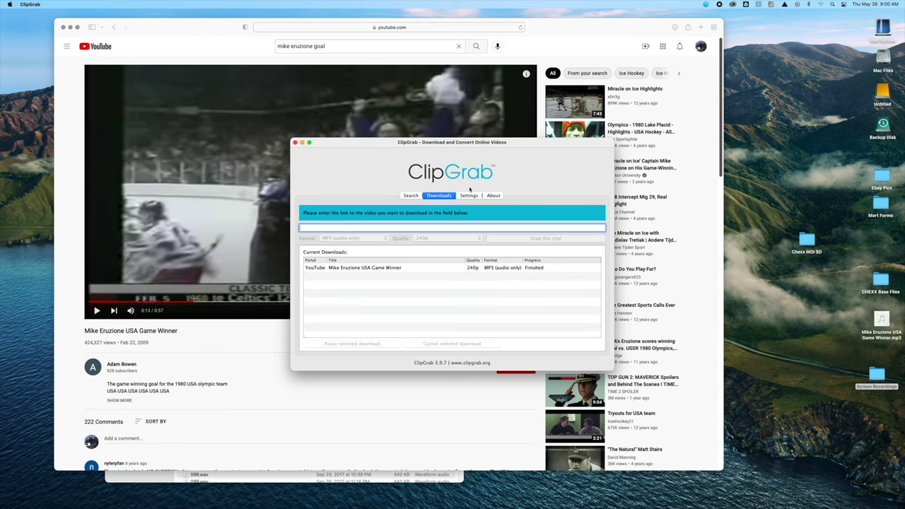
pyautogui.moveTo(881, 322); pyautogui.dragTo(807, 294)
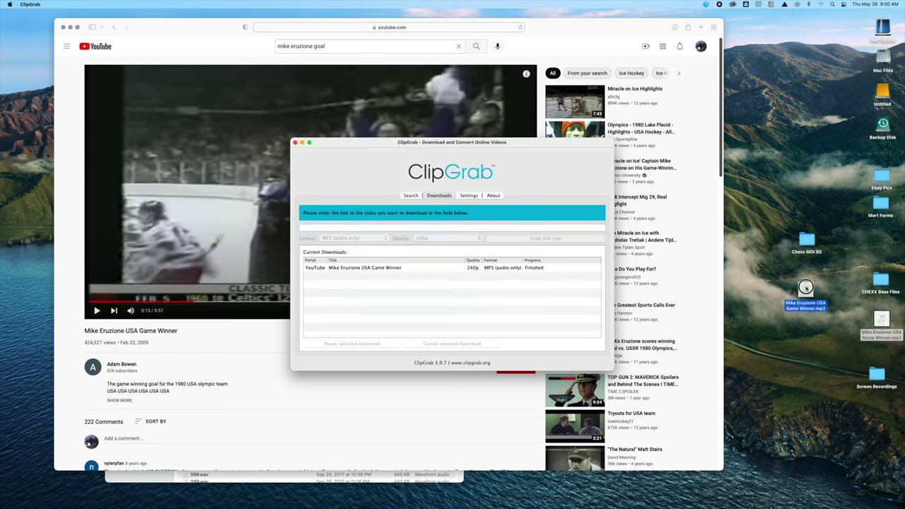
# Close ClipGrab, the Chexx MOI SD folder window and Safari.
pyautogui.click(606, 163)
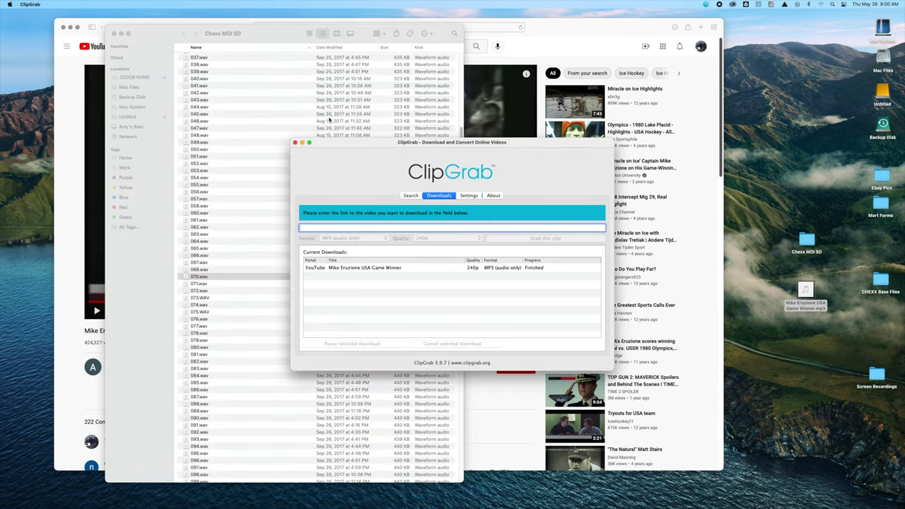
pyautogui.click(295, 143)
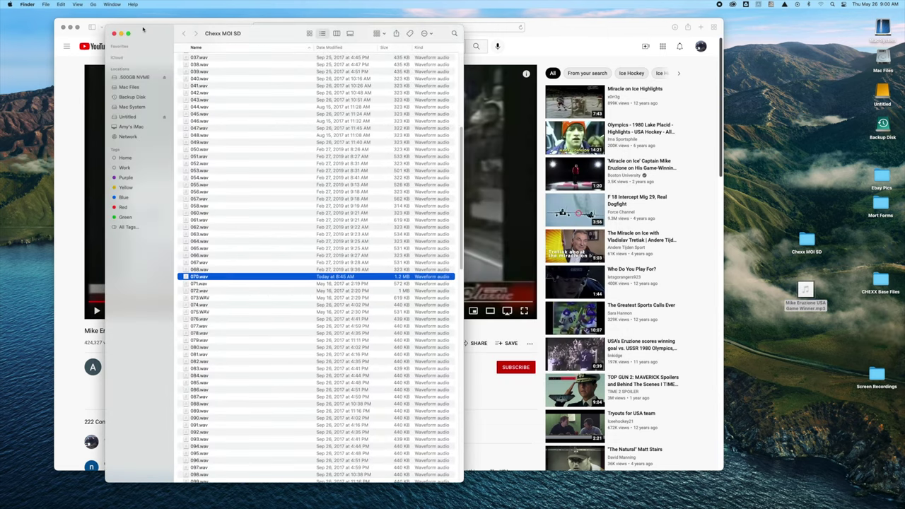
pyautogui.click(114, 33)
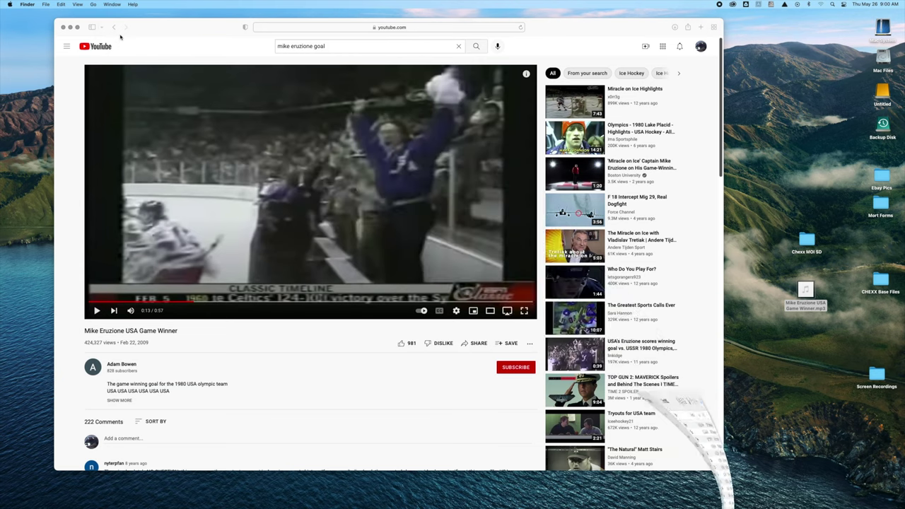
pyautogui.click(182, 35)
pyautogui.click(63, 29)
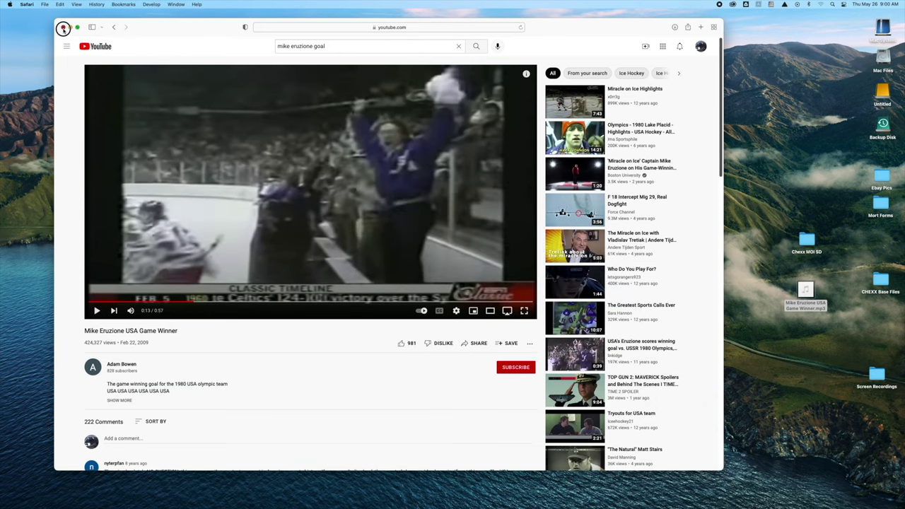
pyautogui.moveTo(749, 493)
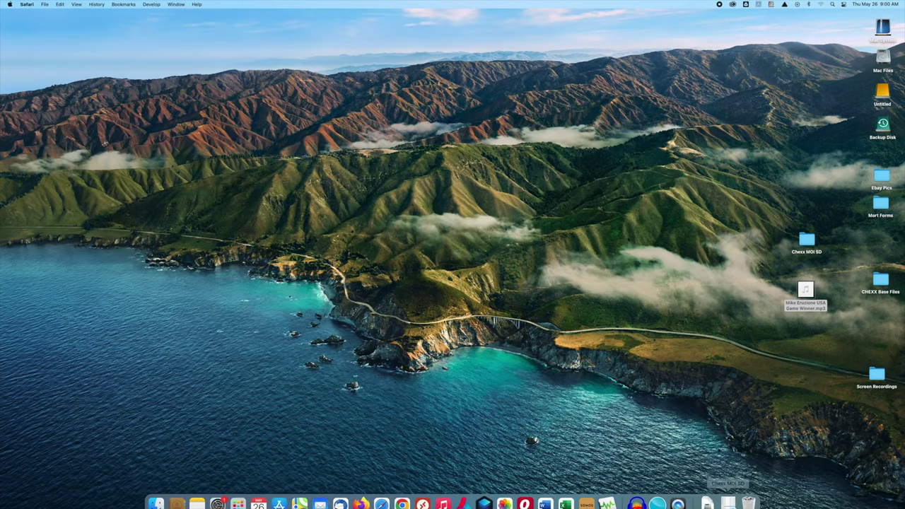
pyautogui.click(637, 494)
# Load the Mike Eruzione MP3 into Audacity, audition from about 9.5 s, and select 9.5–18 s.
pyautogui.moveTo(807, 291); pyautogui.dragTo(380, 219)
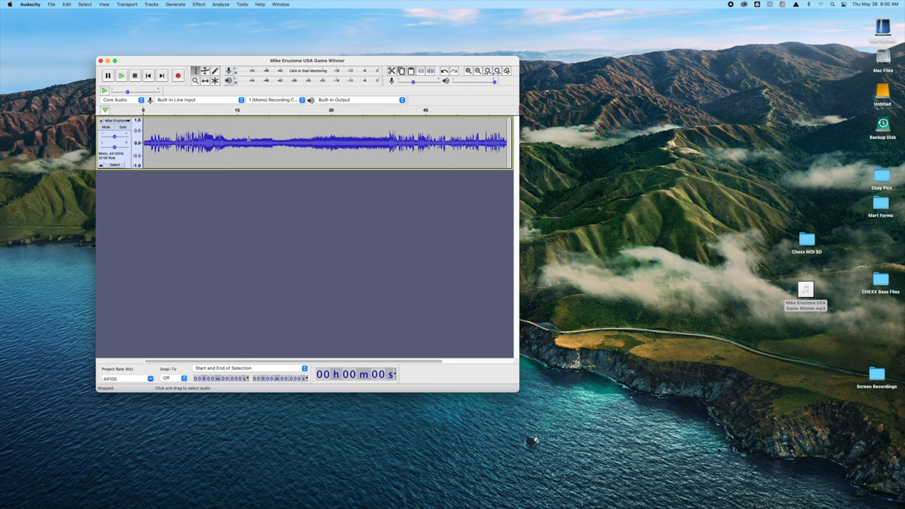
pyautogui.click(197, 140)
pyautogui.click(121, 76)
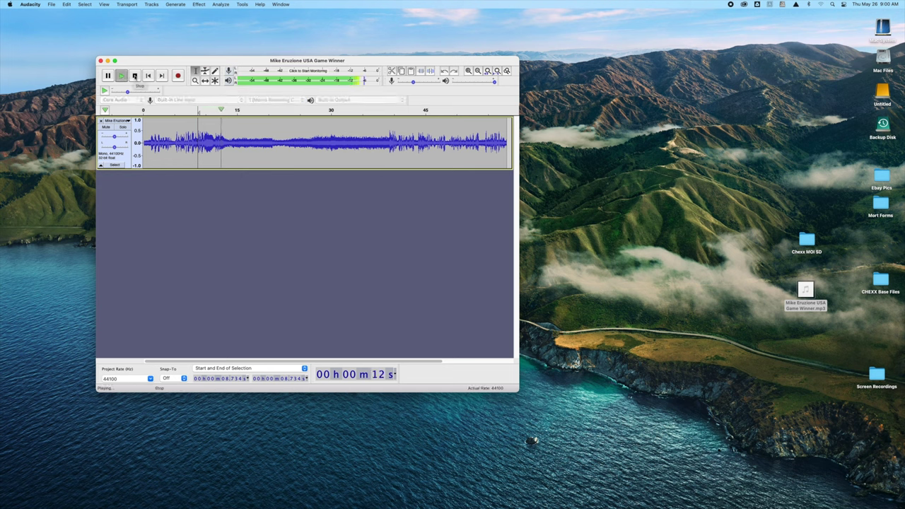
pyautogui.click(134, 75)
pyautogui.click(203, 138)
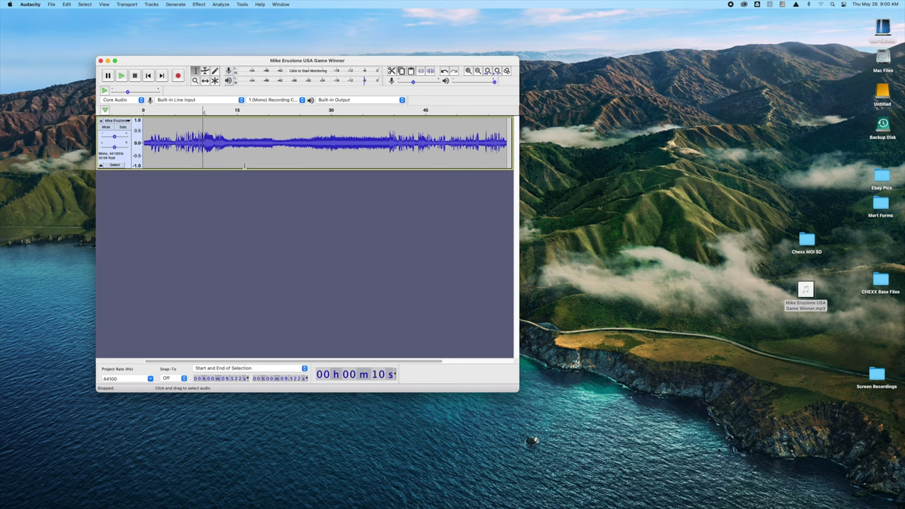
pyautogui.click(121, 76)
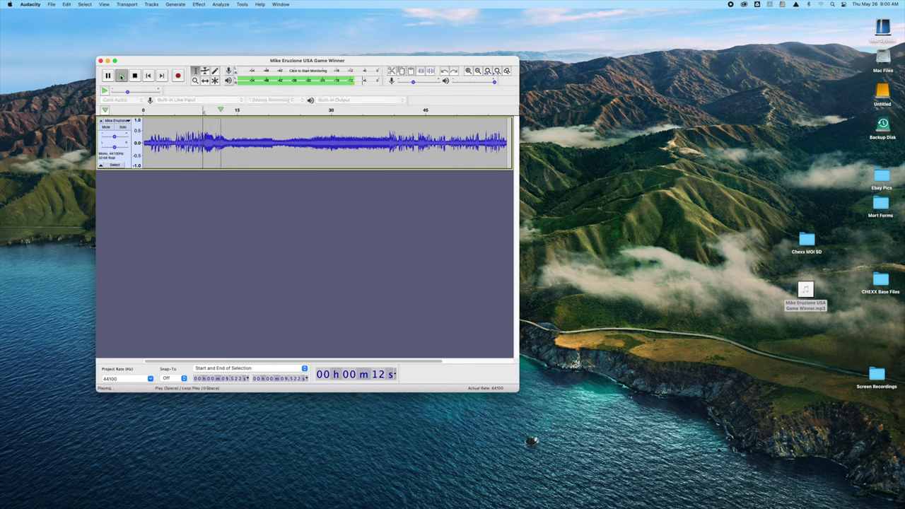
pyautogui.click(136, 76)
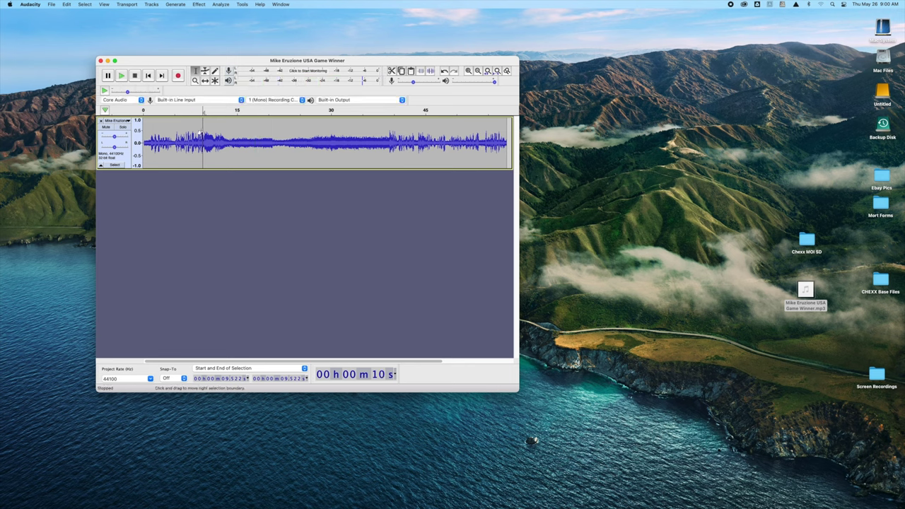
pyautogui.moveTo(203, 131); pyautogui.dragTo(258, 132)
# Cut the 9.5–18 s excerpt, remove the original track, and paste the excerpt alone.
pyautogui.click(67, 5)
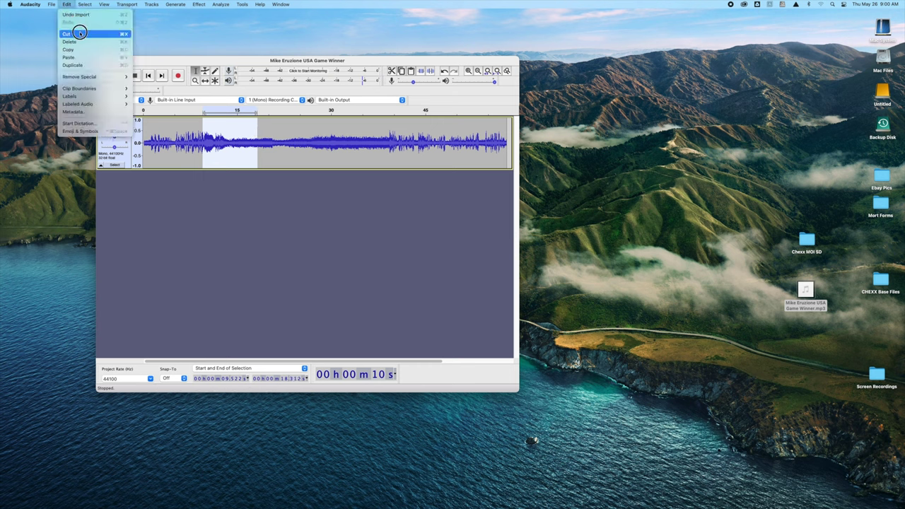
pyautogui.click(78, 36)
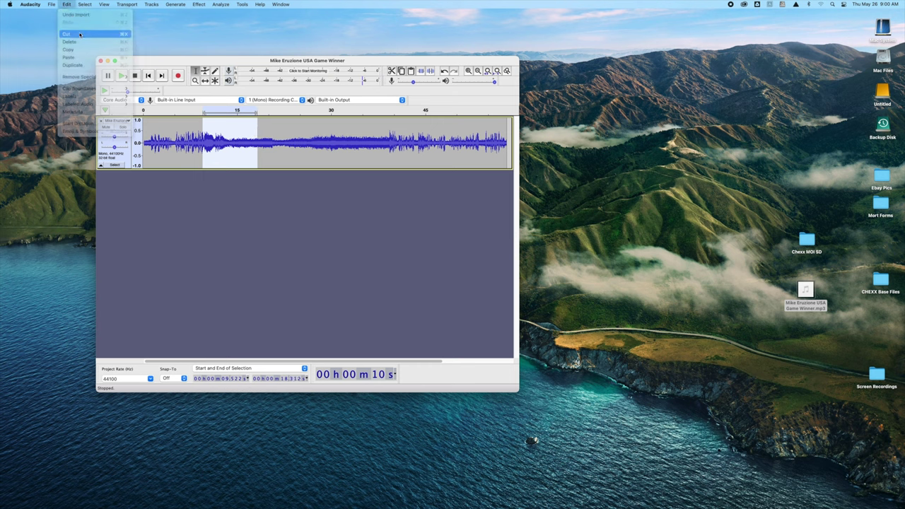
pyautogui.click(100, 121)
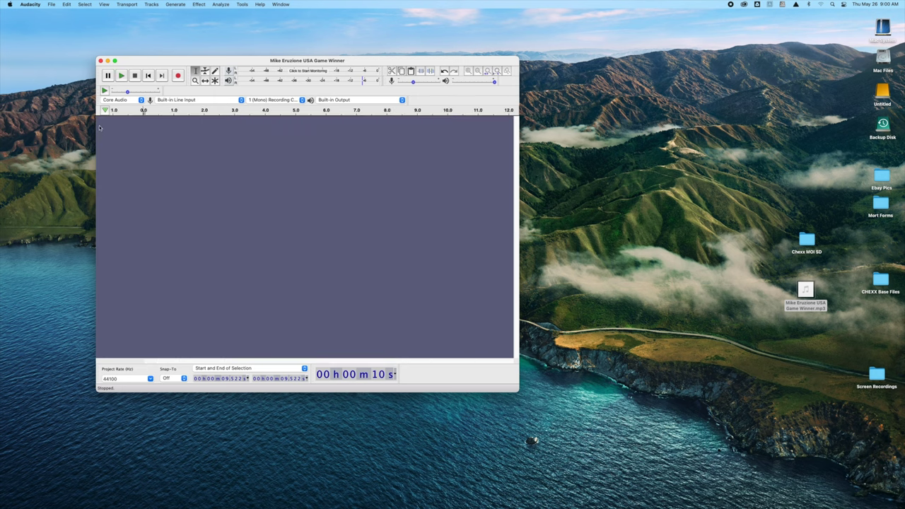
pyautogui.click(67, 4)
pyautogui.click(68, 58)
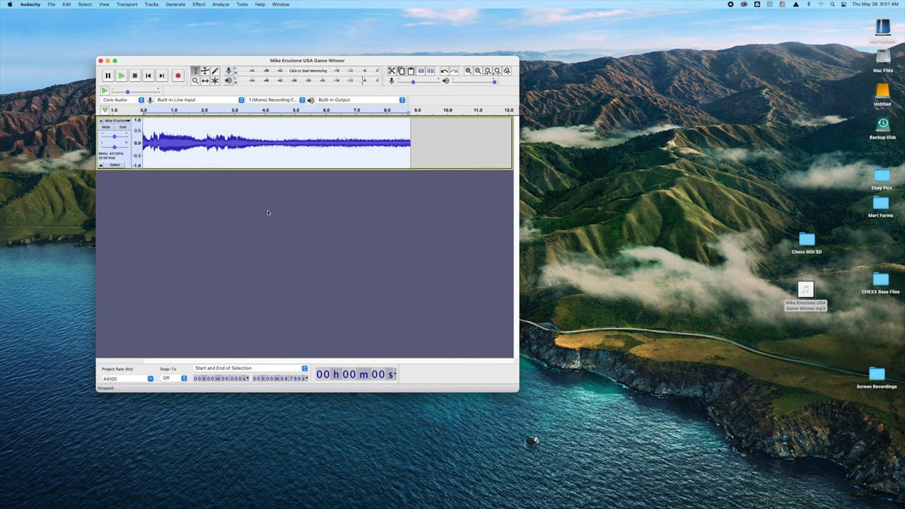
# Play the excerpt and delete its tail from 7.81 s to the end.
pyautogui.click(104, 90)
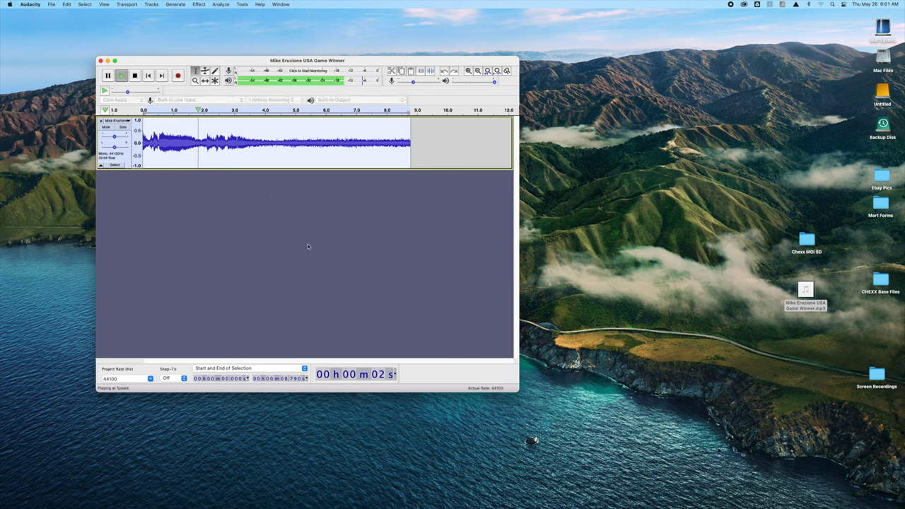
pyautogui.click(135, 75)
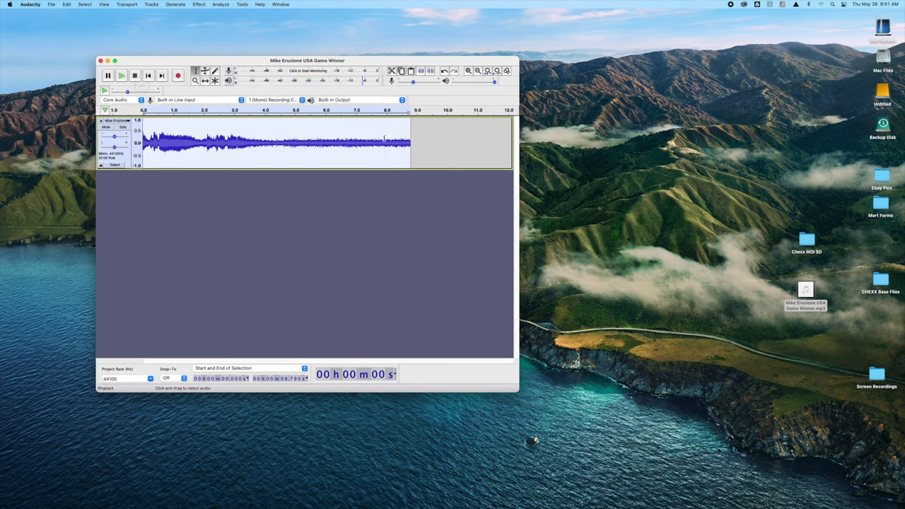
pyautogui.moveTo(382, 138); pyautogui.dragTo(412, 139)
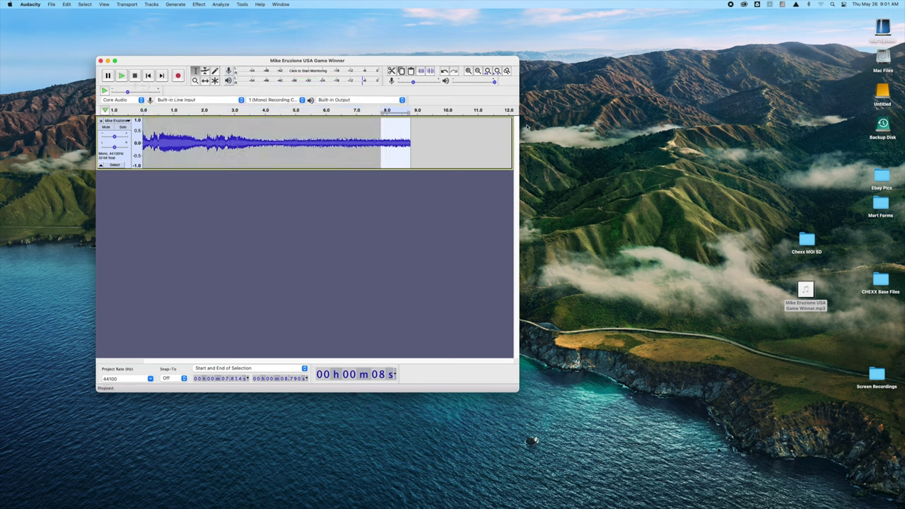
pyautogui.press('Delete')
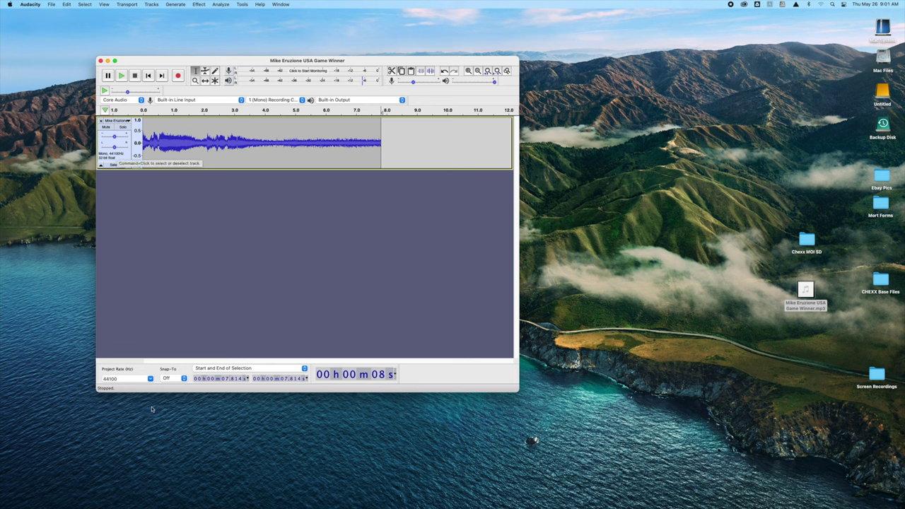
# Set the project rate to 22050 Hz and resample the track to 22050 Hz.
pyautogui.click(130, 380)
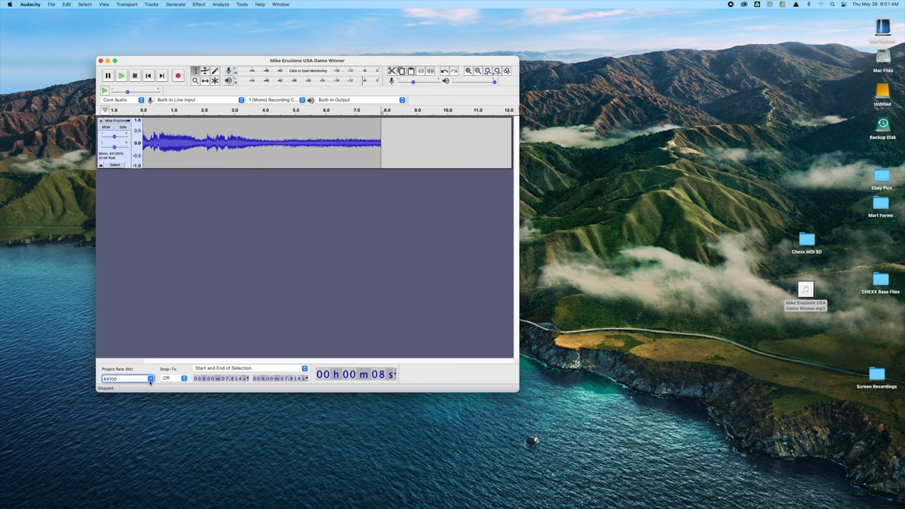
pyautogui.click(150, 379)
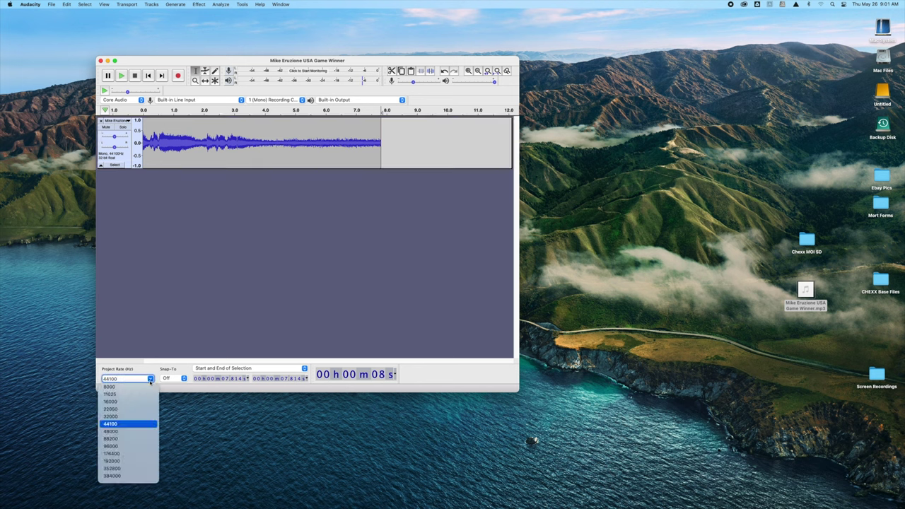
pyautogui.click(120, 408)
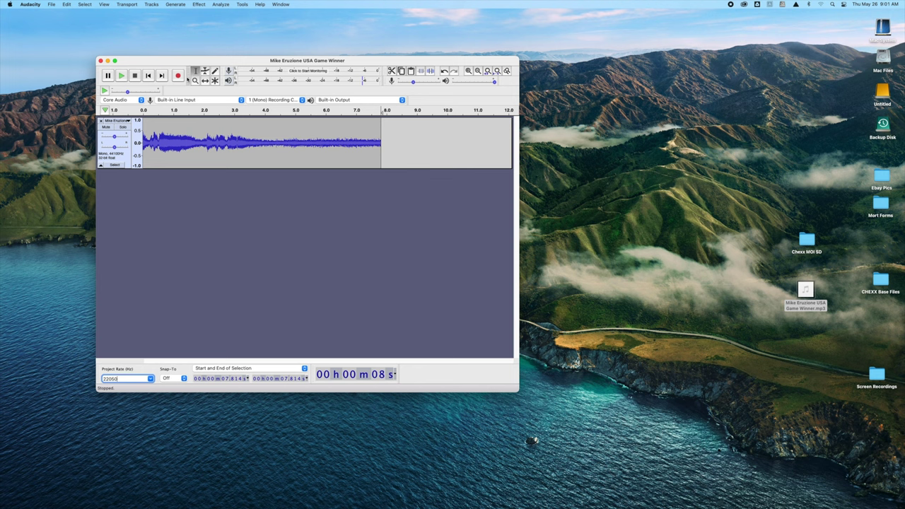
pyautogui.click(150, 4)
pyautogui.click(149, 36)
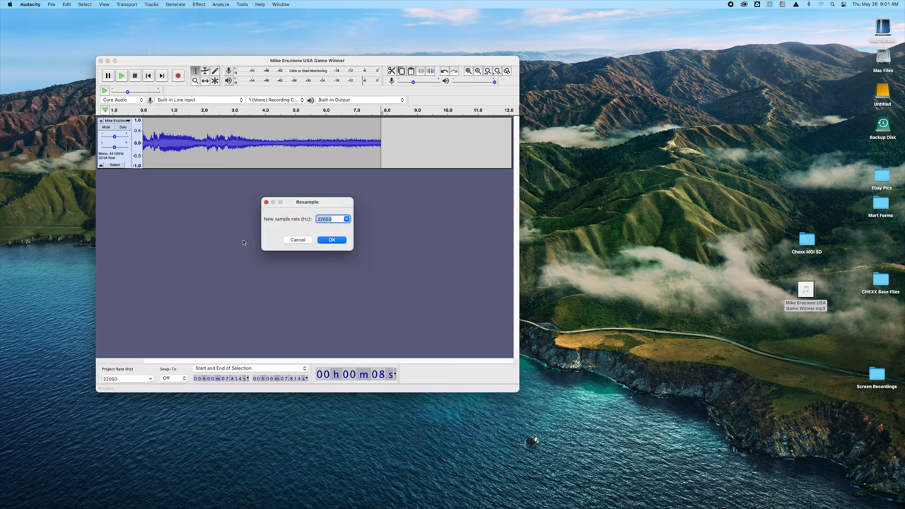
pyautogui.click(332, 240)
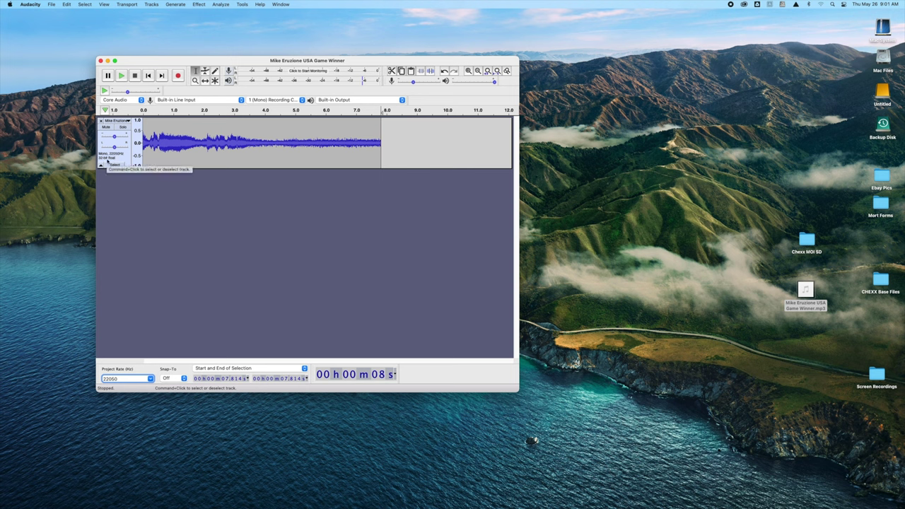
# Export Mike Eruzione USA Game Winner.wav as Signed 16-bit PCM to the desktop.
pyautogui.click(52, 4)
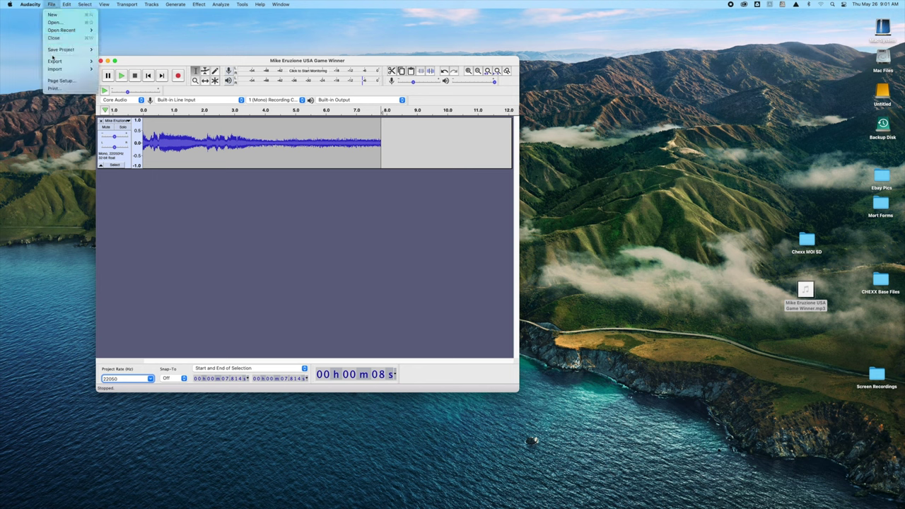
pyautogui.moveTo(68, 61)
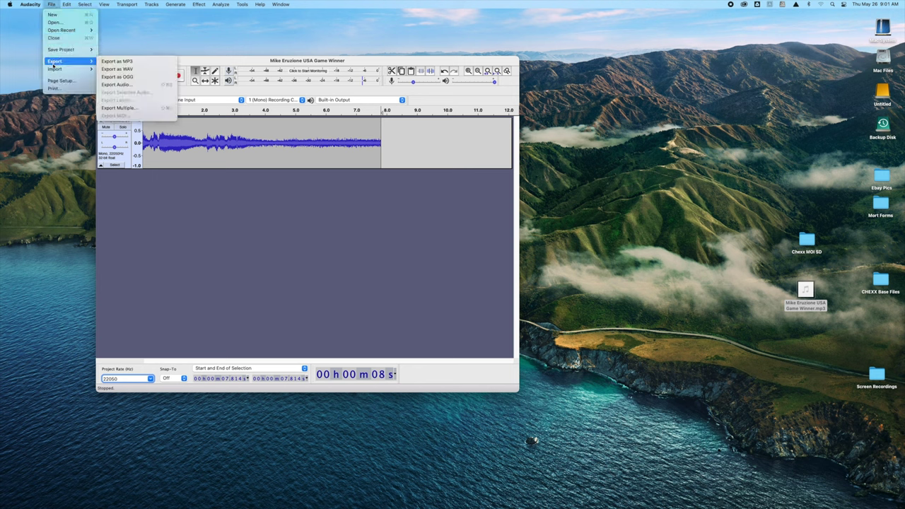
pyautogui.click(122, 69)
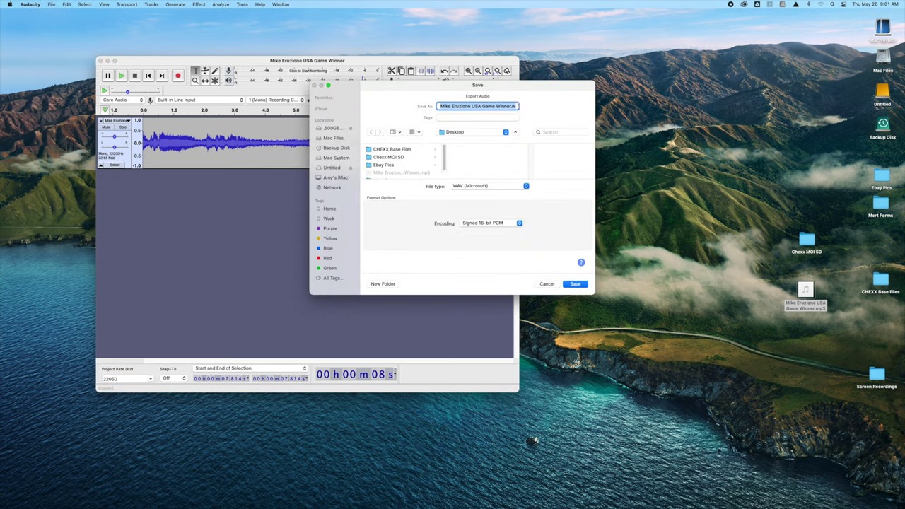
pyautogui.click(474, 225)
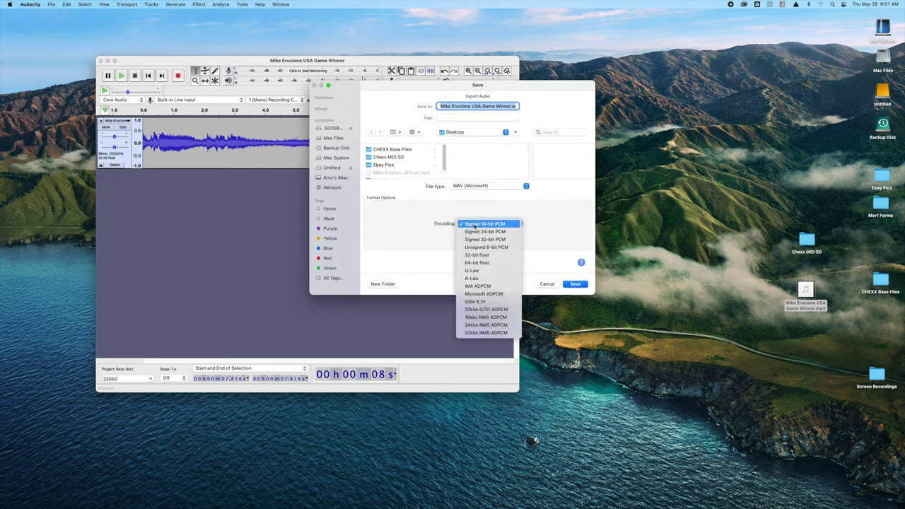
pyautogui.click(474, 224)
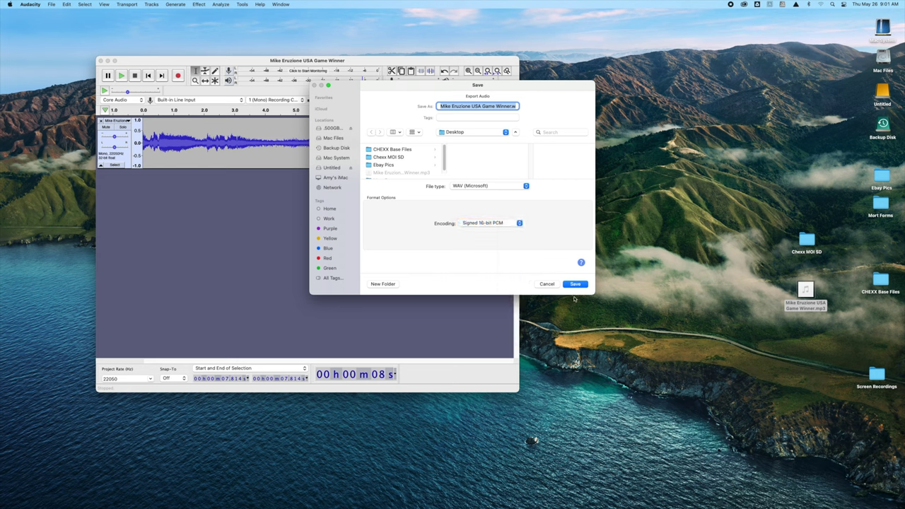
pyautogui.click(576, 284)
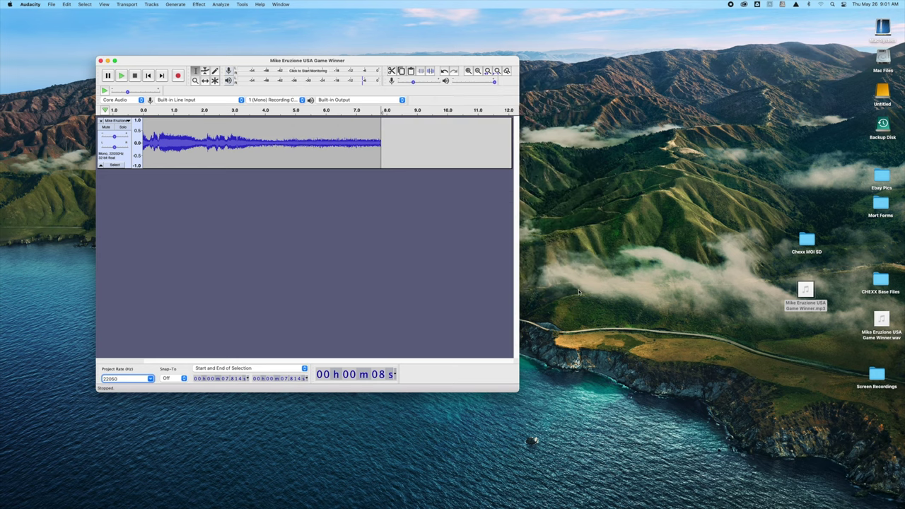
pyautogui.moveTo(881, 320); pyautogui.dragTo(801, 331)
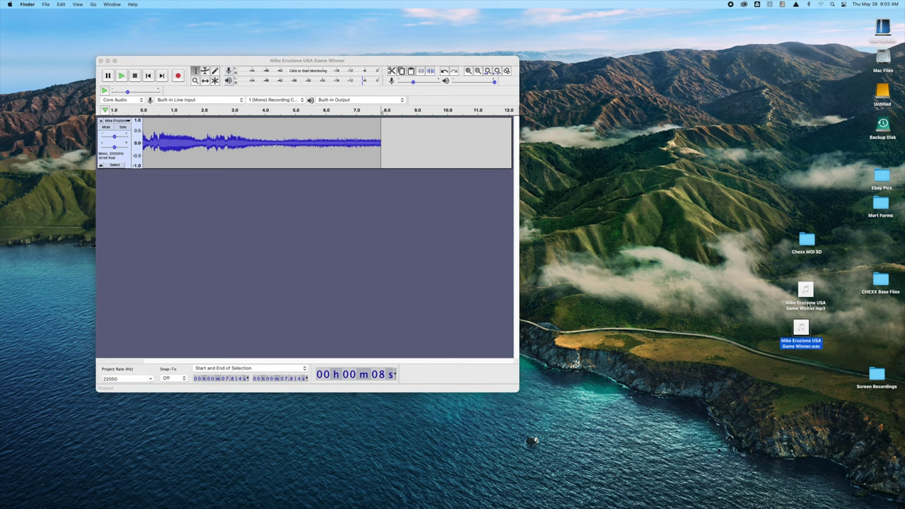
# Hide Audacity and select files 030.wav through 039.wav in the Chexx MOI SD folder.
pyautogui.click(108, 62)
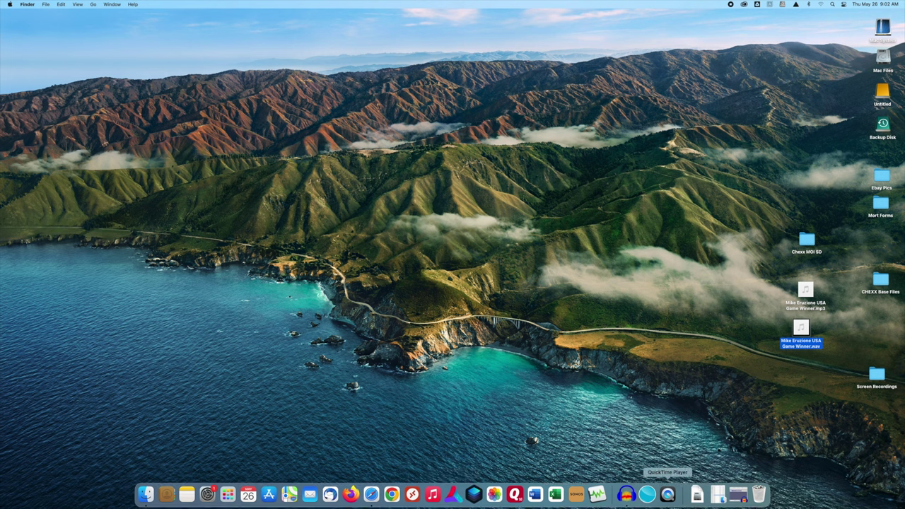
pyautogui.click(719, 495)
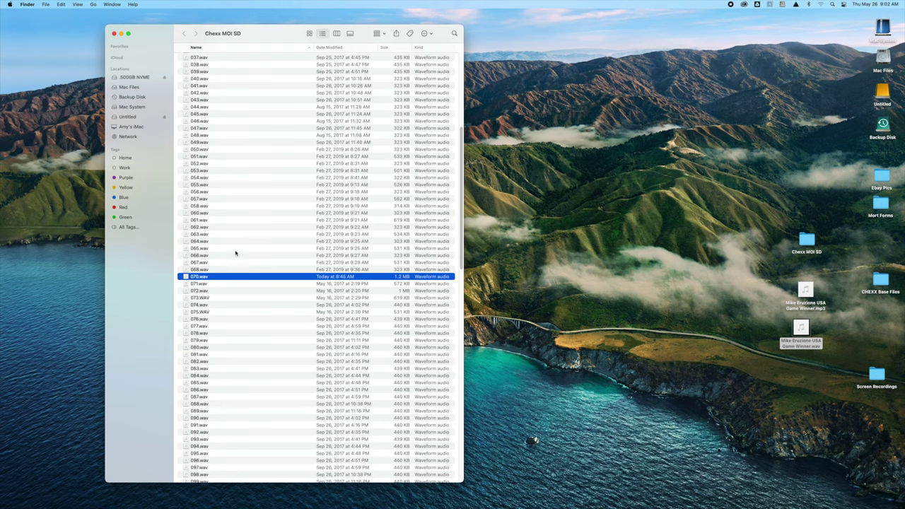
pyautogui.scroll(10, 236, 253)
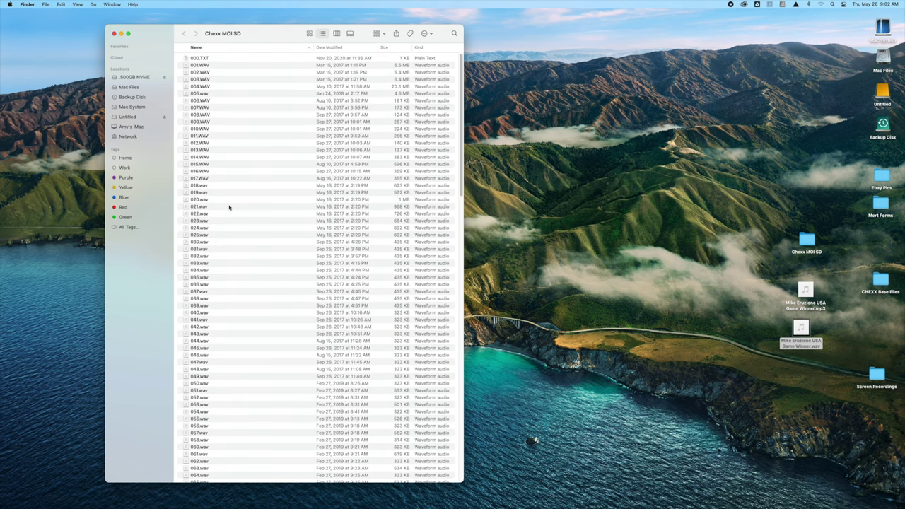
pyautogui.scroll(-5, 221, 209)
pyautogui.scroll(2, 221, 198)
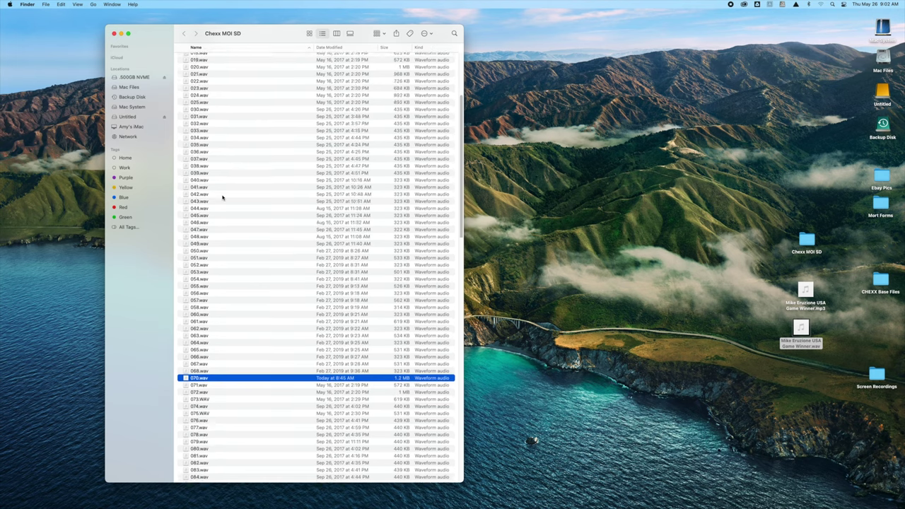
pyautogui.click(208, 145)
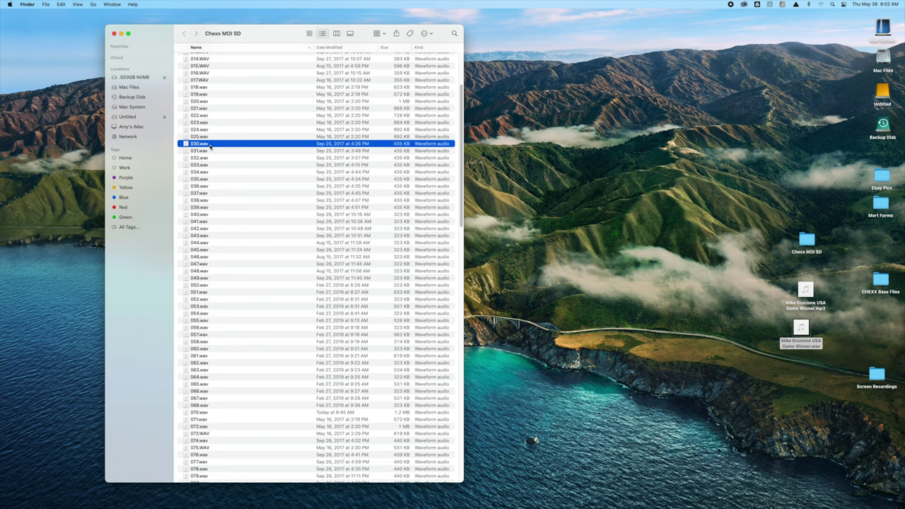
pyautogui.click(209, 207)
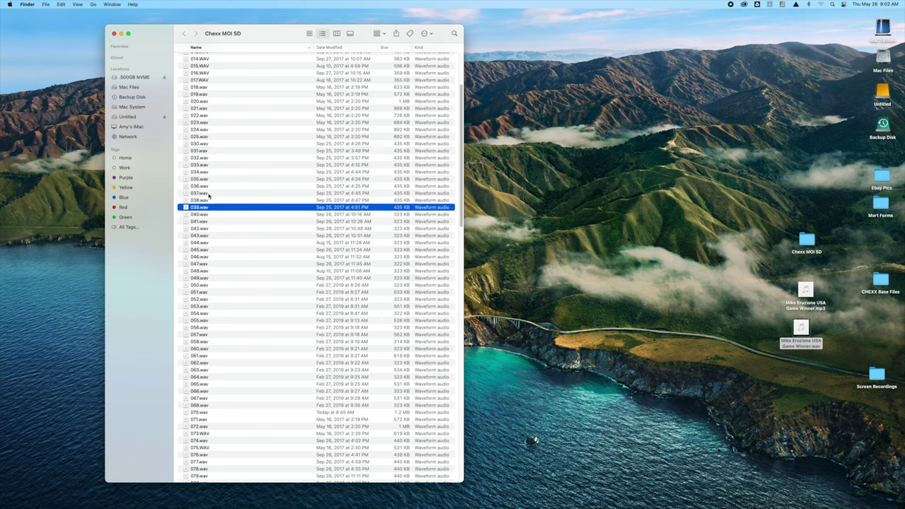
pyautogui.keyDown('shift'); pyautogui.click(206, 145); pyautogui.keyUp('shift')
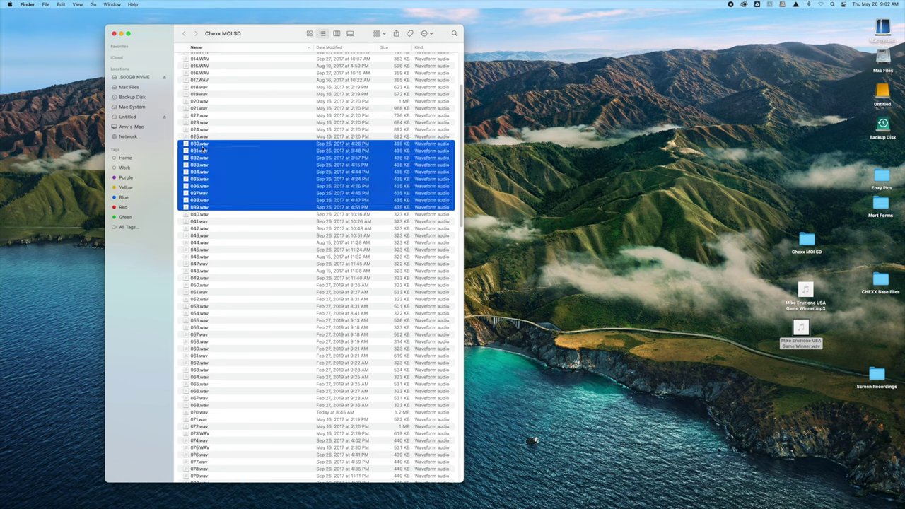
# Rename the desktop game-winner WAV to 030.wav and replace the old 030.wav in Chexx MOI SD.
pyautogui.click(800, 345)
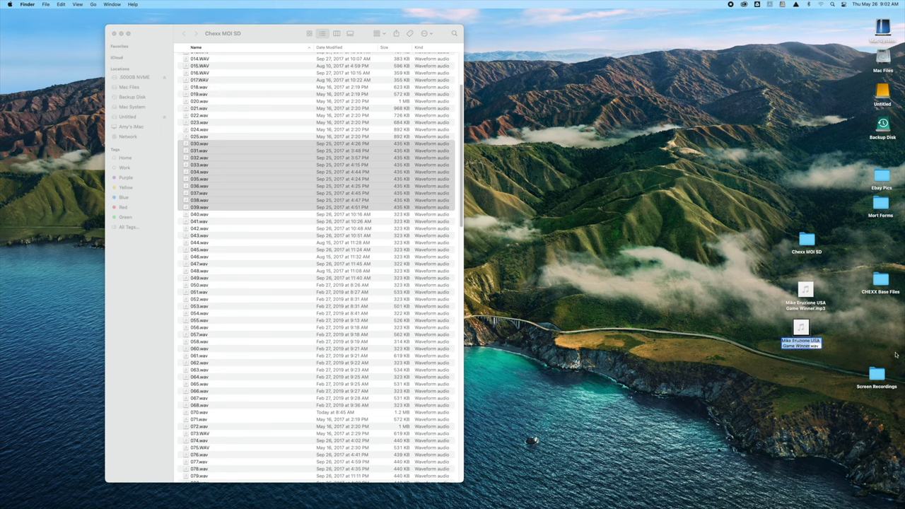
pyautogui.press('Return')
pyautogui.write('030')
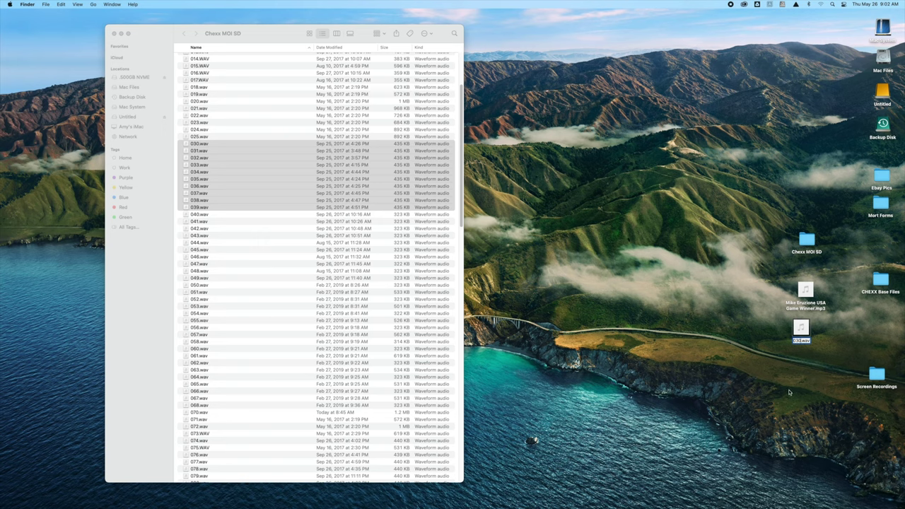
pyautogui.moveTo(802, 328); pyautogui.dragTo(244, 129)
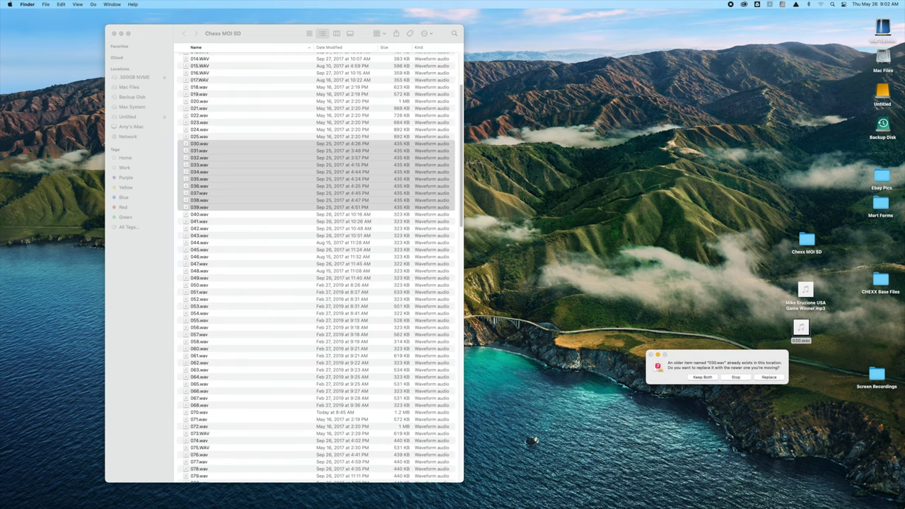
pyautogui.click(768, 377)
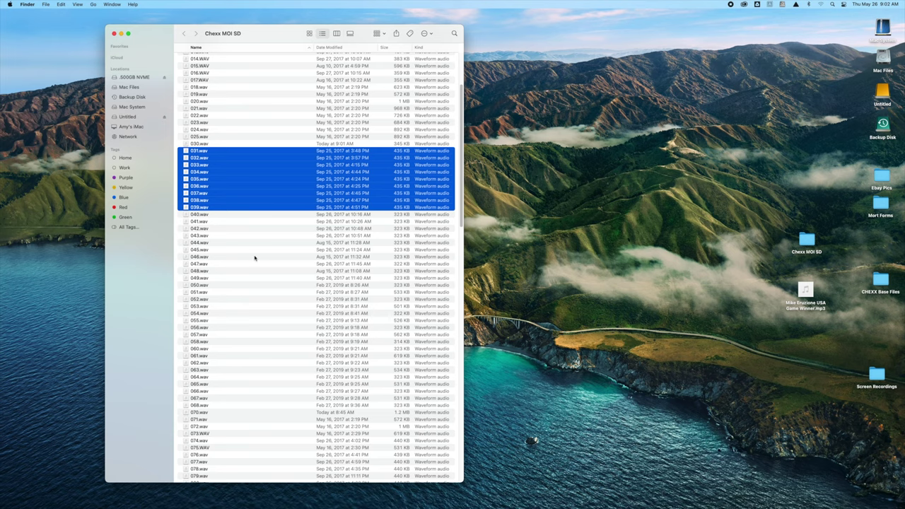
# Select only the new 030.wav and open it to listen.
pyautogui.click(254, 258)
pyautogui.click(217, 144)
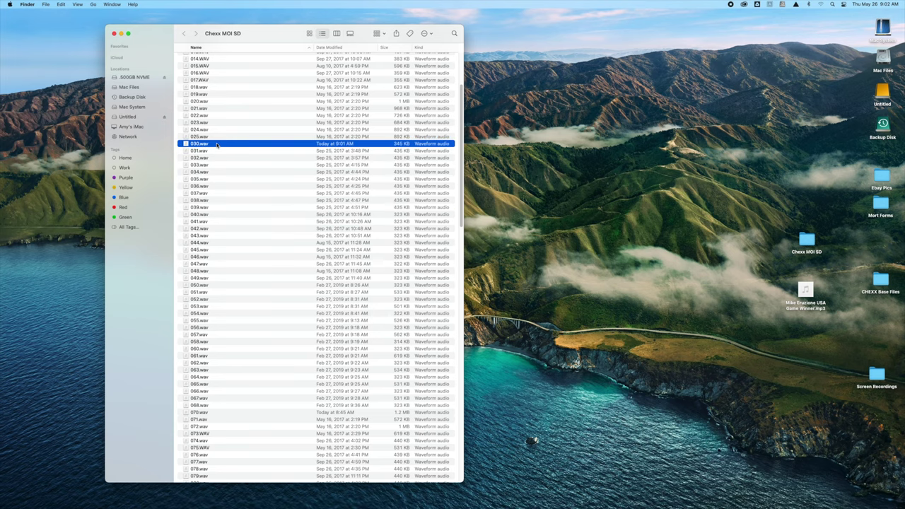
pyautogui.doubleClick(217, 145)
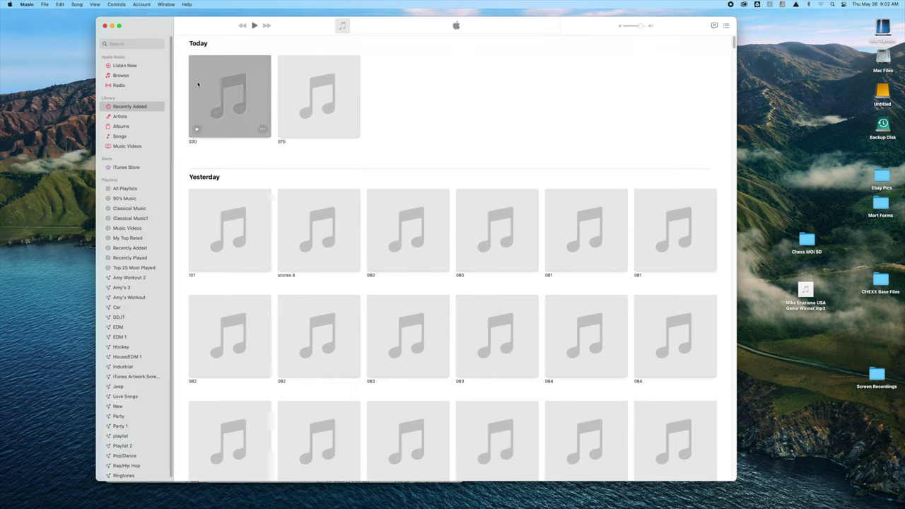
pyautogui.click(255, 26)
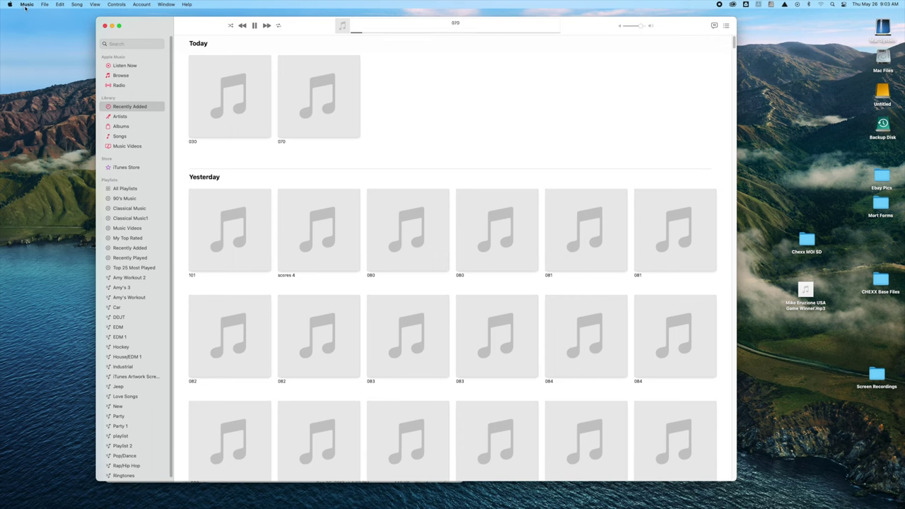
pyautogui.click(27, 5)
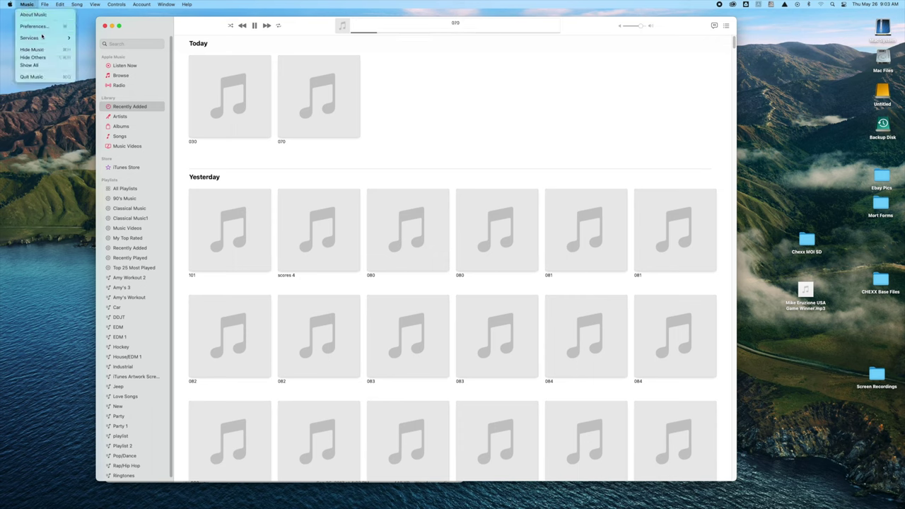
pyautogui.click(39, 75)
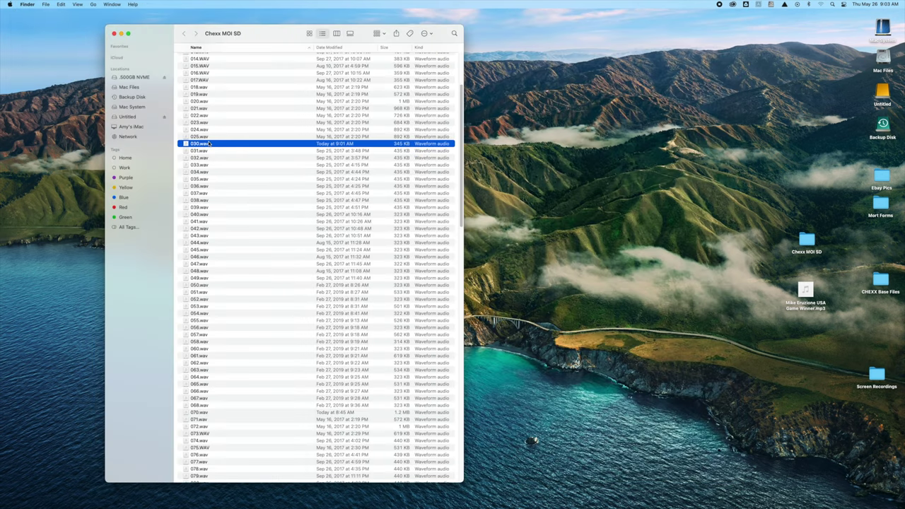
pyautogui.rightClick(210, 143)
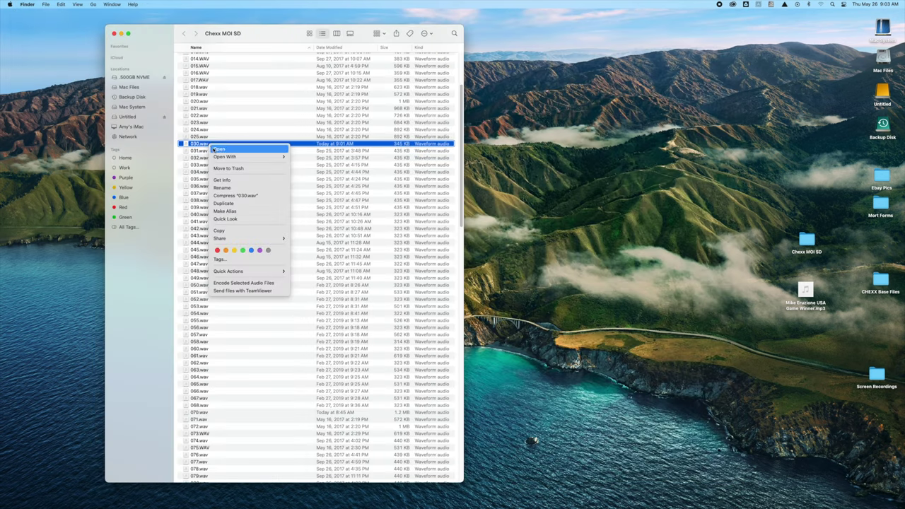
pyautogui.click(217, 181)
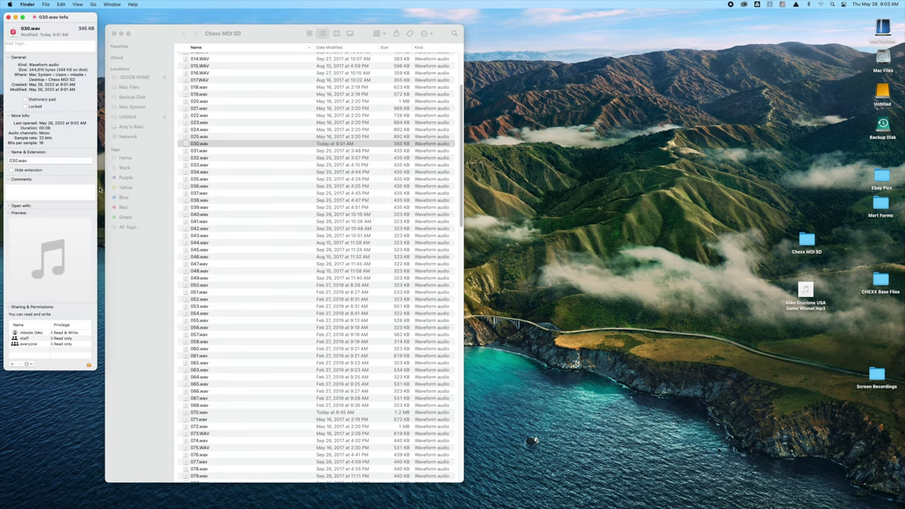
pyautogui.click(9, 17)
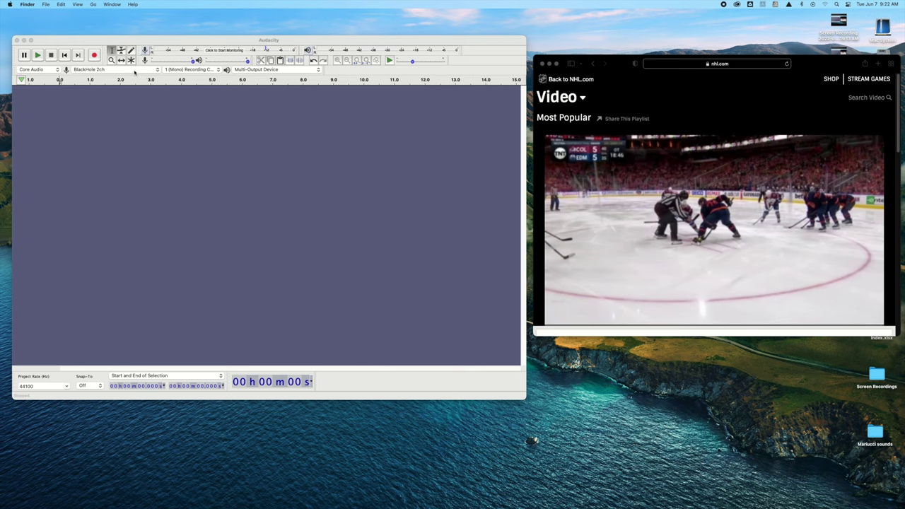
# With BlackHole 2ch as input, play the NHL video in Safari and record about 14 seconds of its audio.
pyautogui.click(137, 70)
pyautogui.click(125, 72)
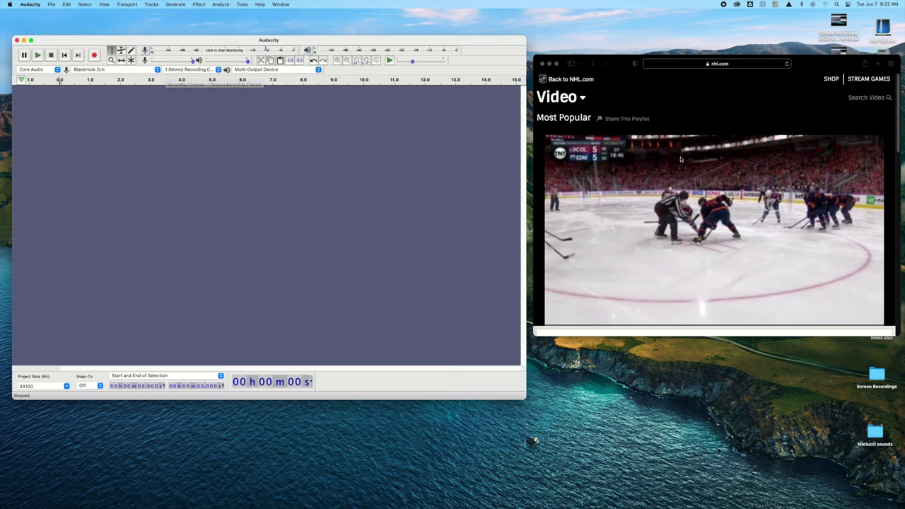
pyautogui.click(700, 170)
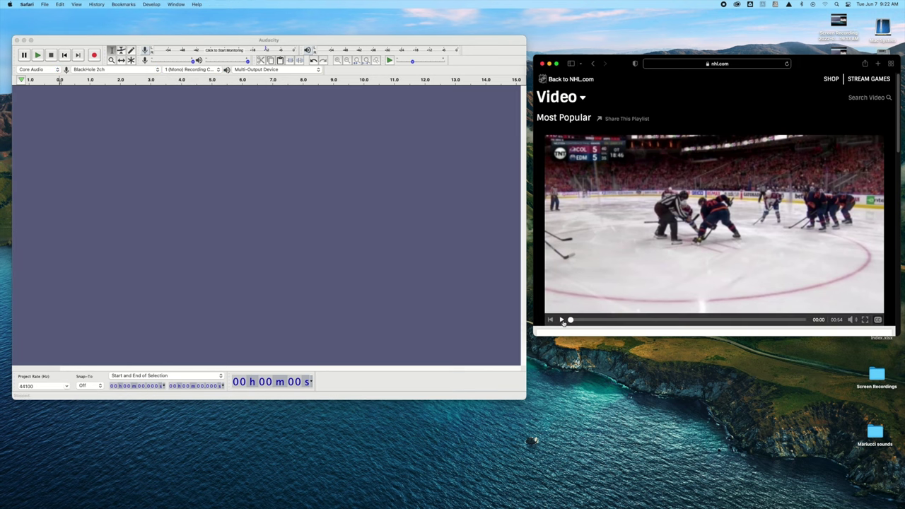
pyautogui.click(562, 319)
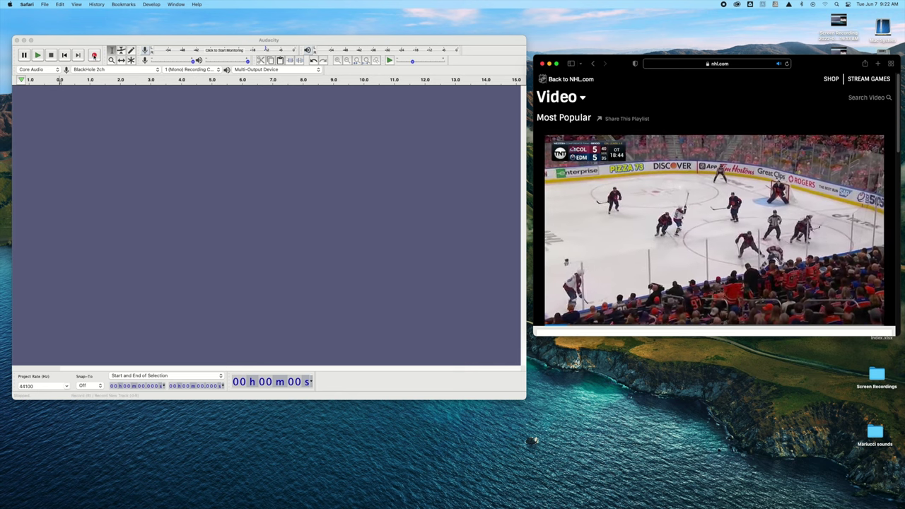
pyautogui.click(94, 56)
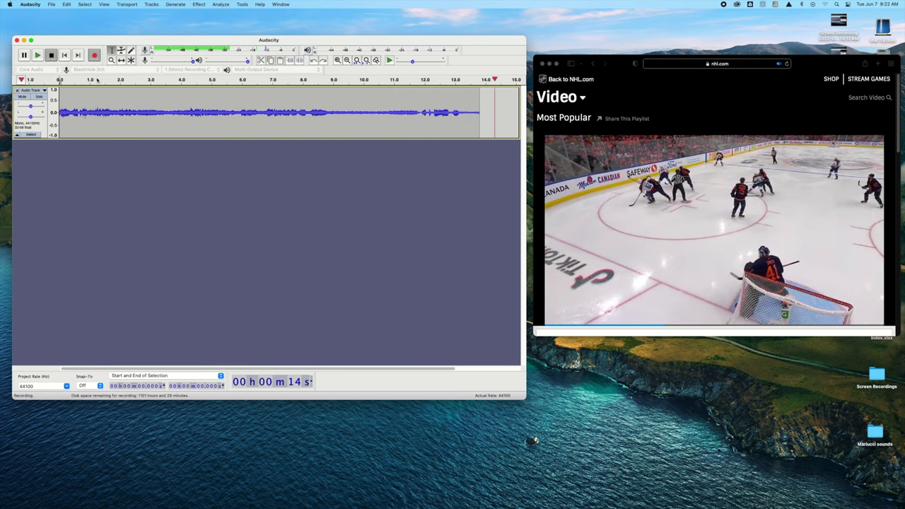
pyautogui.press('space')
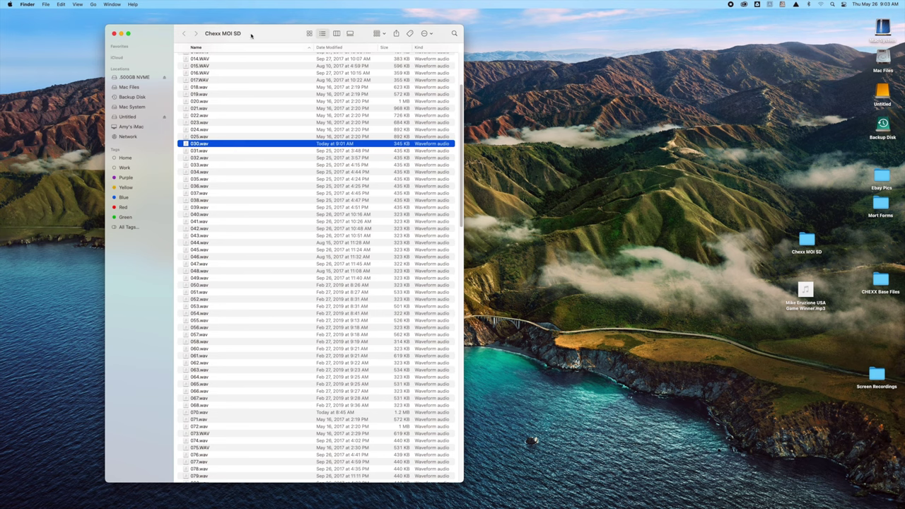
pyautogui.moveTo(250, 33); pyautogui.dragTo(240, 25)
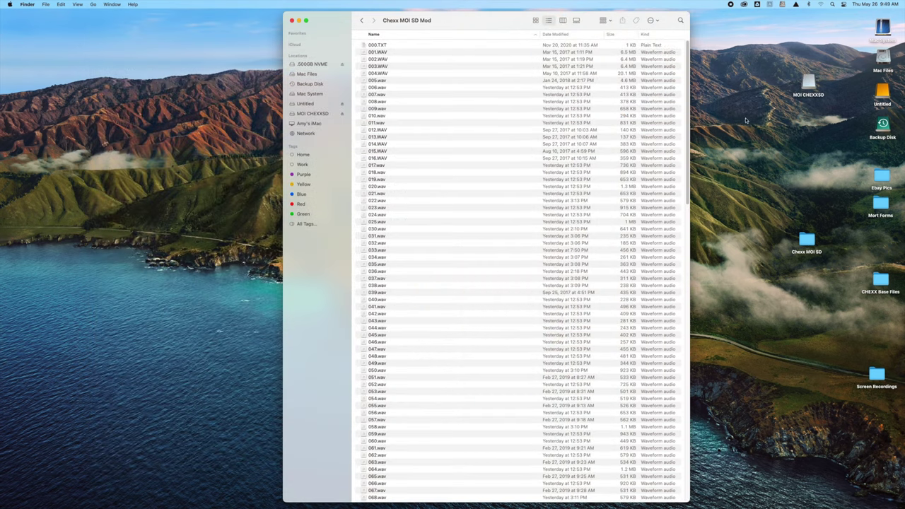
# Open the MOI CHEXXSD card and place its window beside the Chexx MOI SD Mod window.
pyautogui.doubleClick(800, 84)
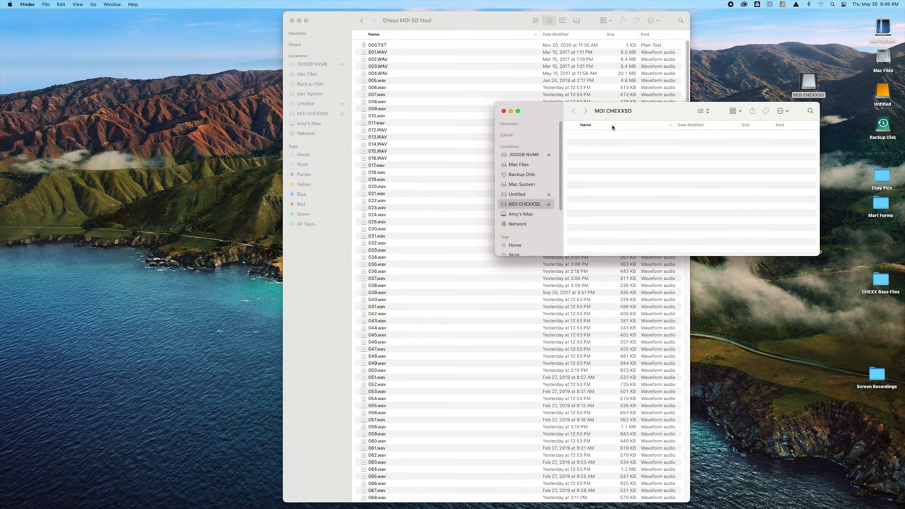
pyautogui.moveTo(629, 111); pyautogui.dragTo(718, 113)
pyautogui.moveTo(457, 19); pyautogui.dragTo(309, 26)
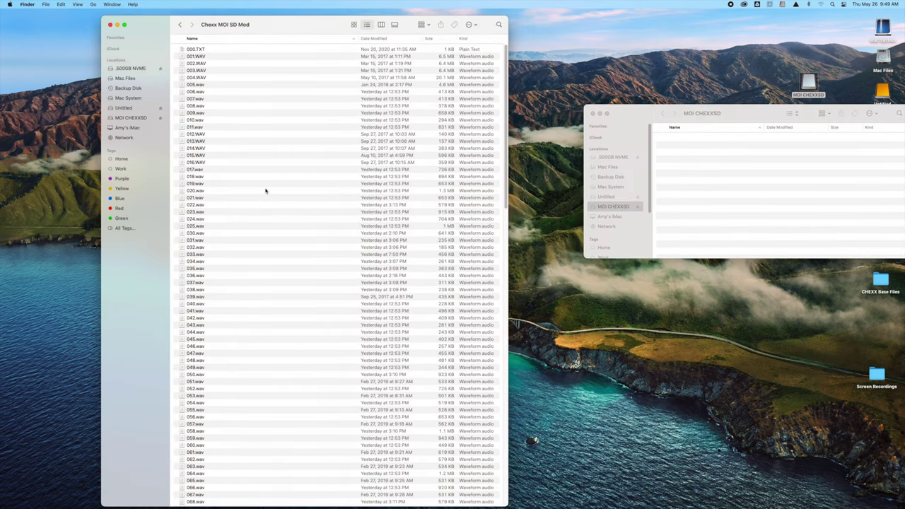
# Copy all 161 files, 000.TXT through V250.BIN, onto the MOI CHEXXSD card.
pyautogui.click(216, 50)
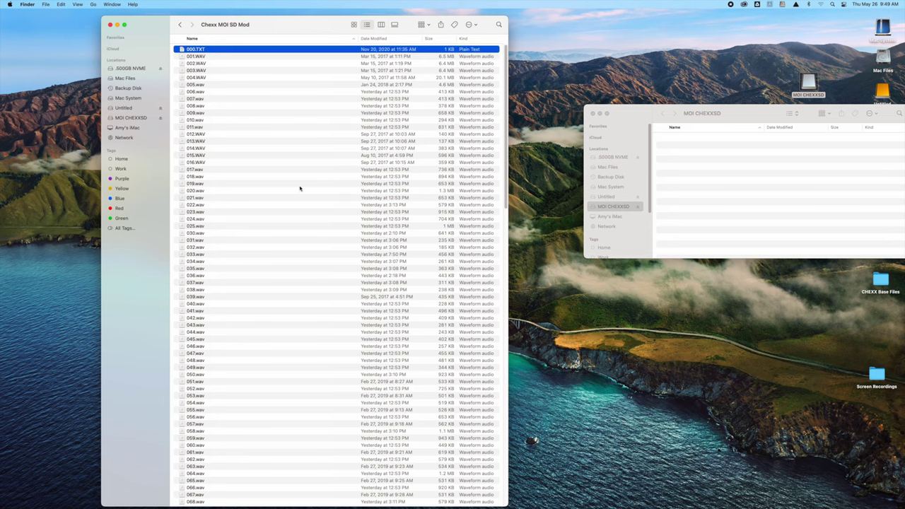
pyautogui.scroll(-15, 332, 307)
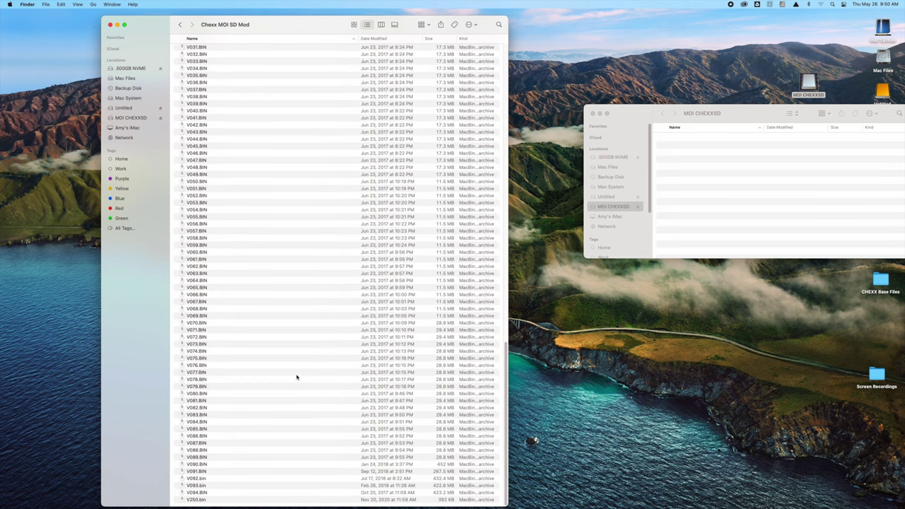
pyautogui.keyDown('shift'); pyautogui.click(225, 500); pyautogui.keyUp('shift')
pyautogui.scroll(10, 216, 228)
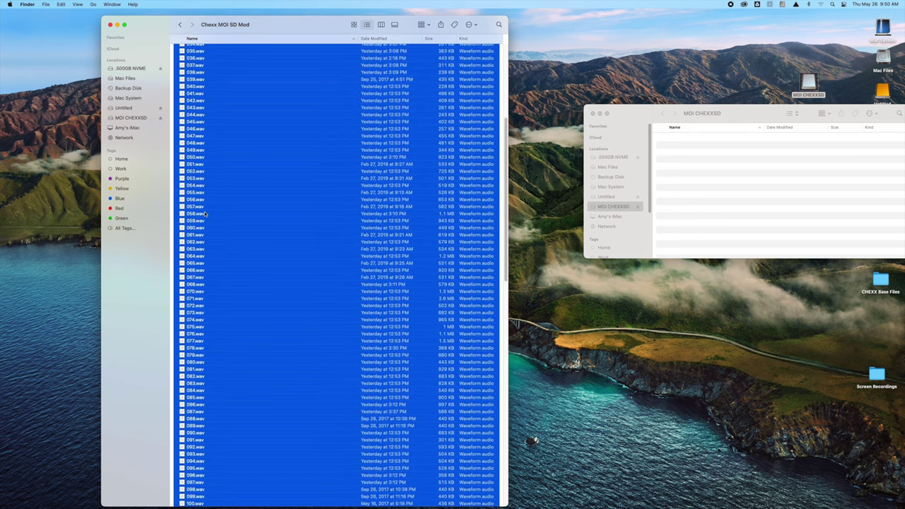
pyautogui.moveTo(191, 74); pyautogui.dragTo(709, 188)
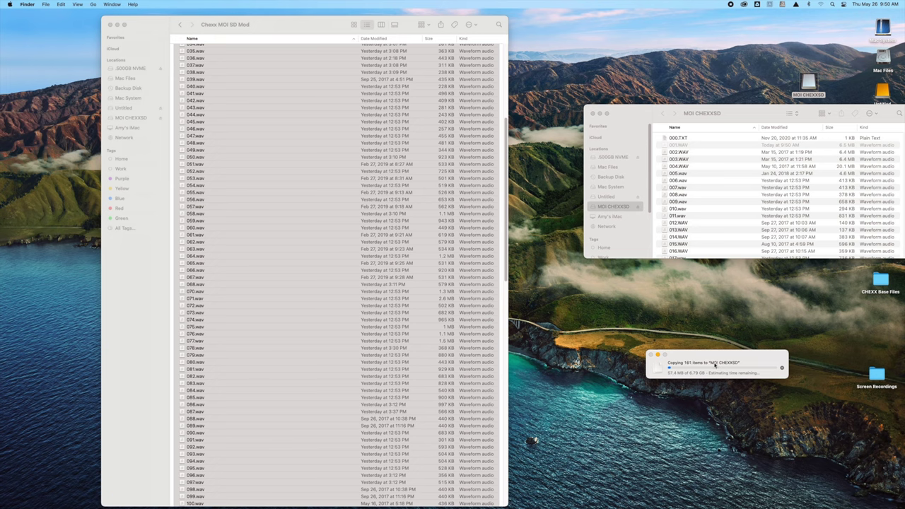
# Check the copied files on the card, close its window and eject MOI CHEXXSD.
pyautogui.moveTo(707, 113); pyautogui.dragTo(559, 126)
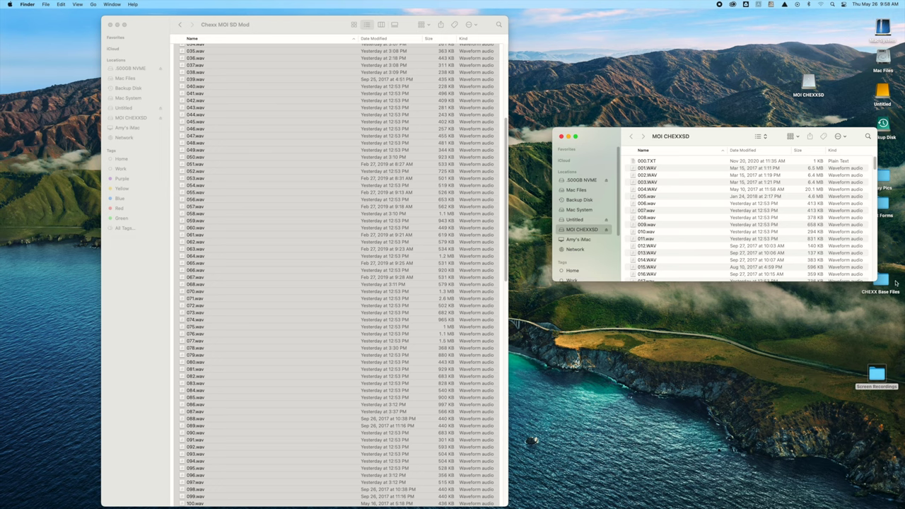
pyautogui.moveTo(877, 280); pyautogui.dragTo(851, 415)
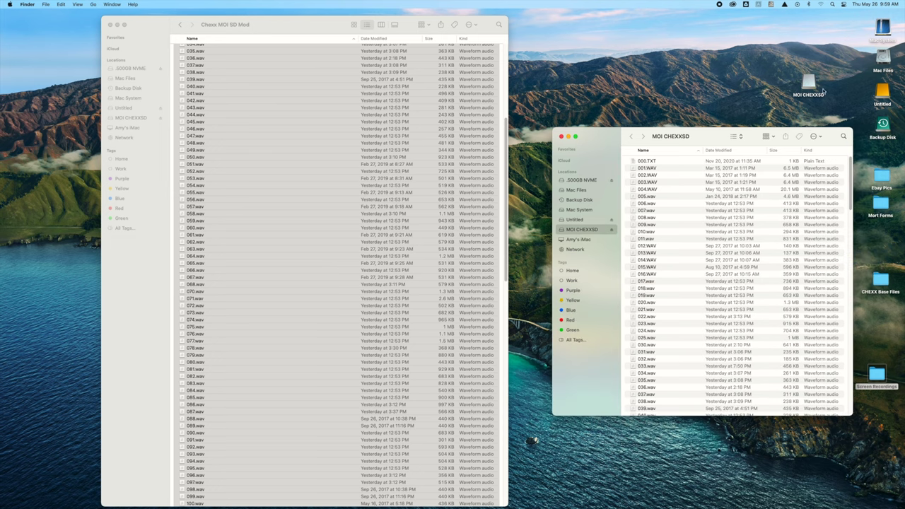
pyautogui.click(562, 136)
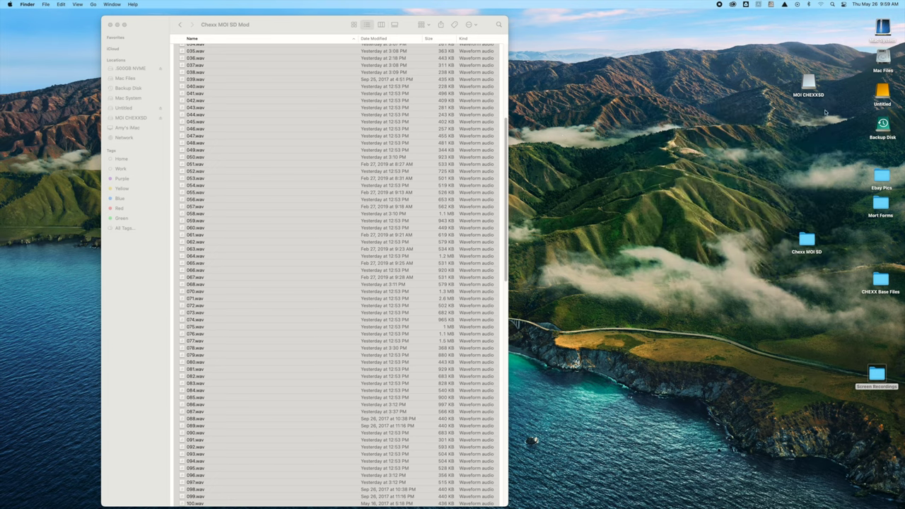
pyautogui.press('super+a')
pyautogui.rightClick(808, 84)
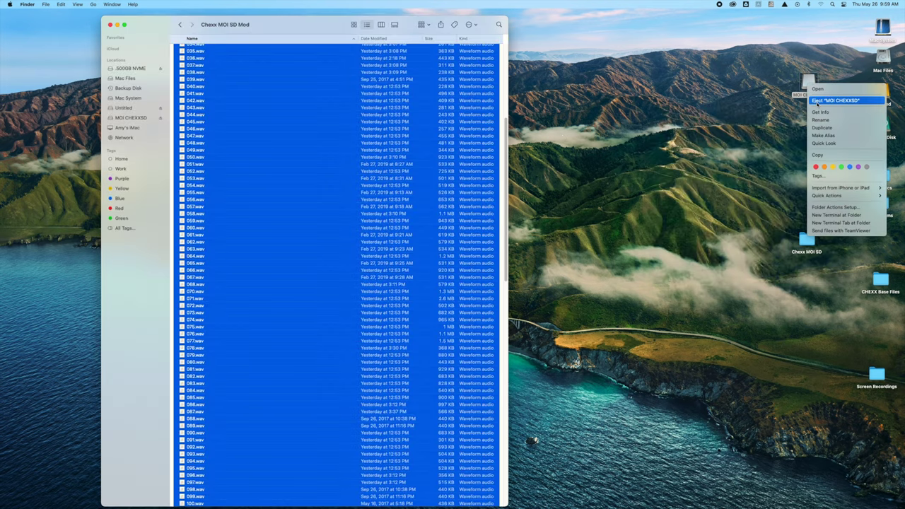
pyautogui.click(818, 101)
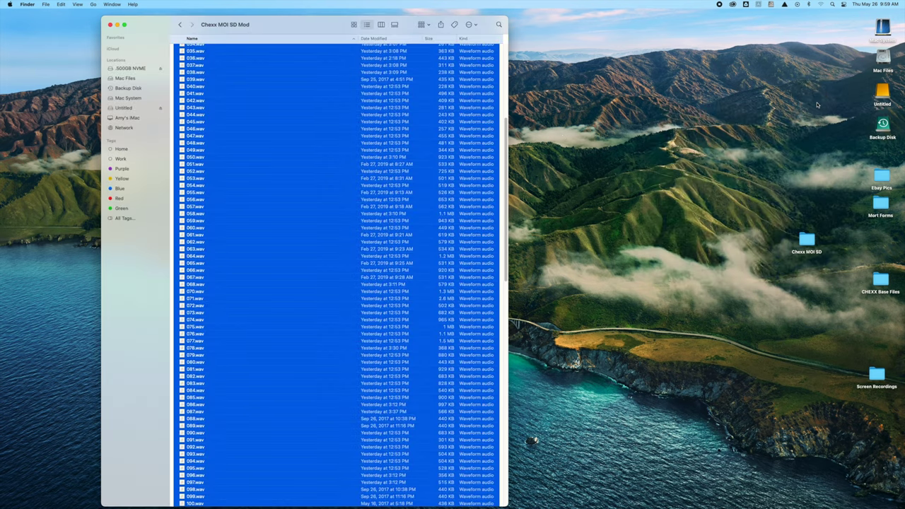